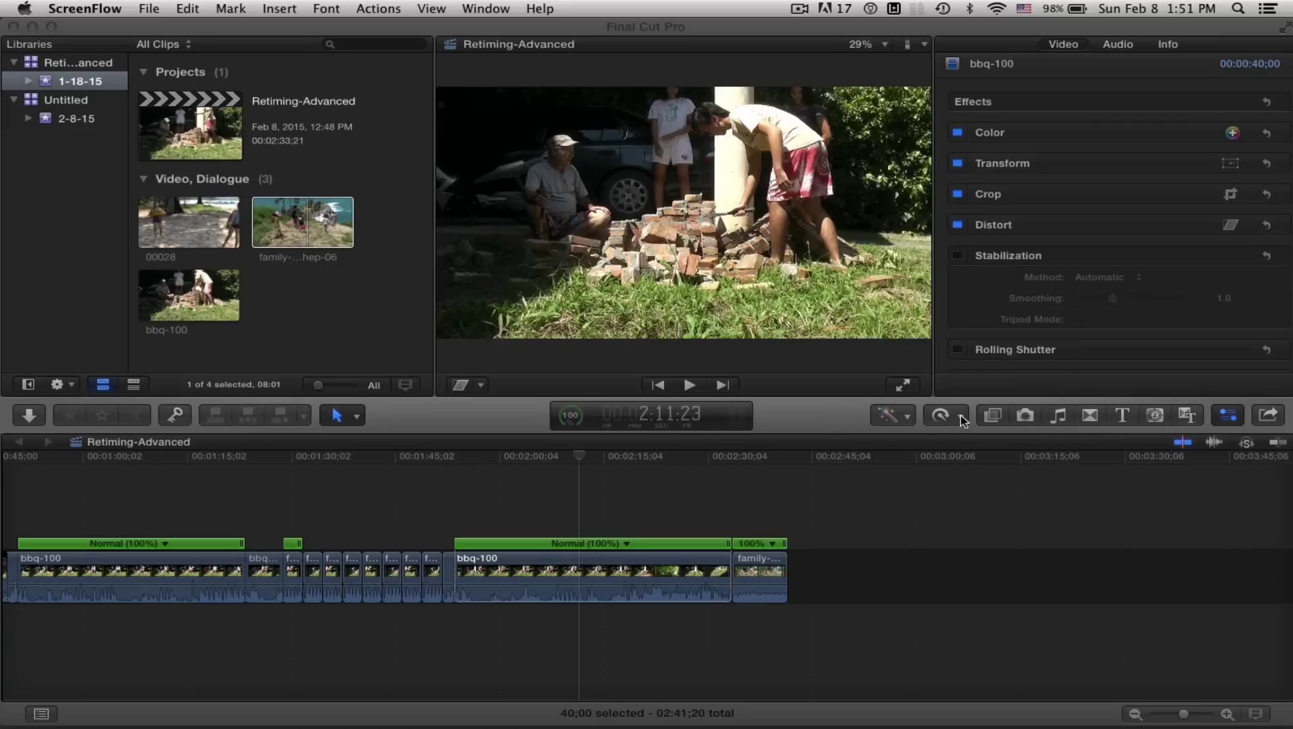
Try a custom speed duration of 00:00:20;00 with Ripple enabled on the selected bbq-100 clip, and undo the retiming.
click(963, 419)
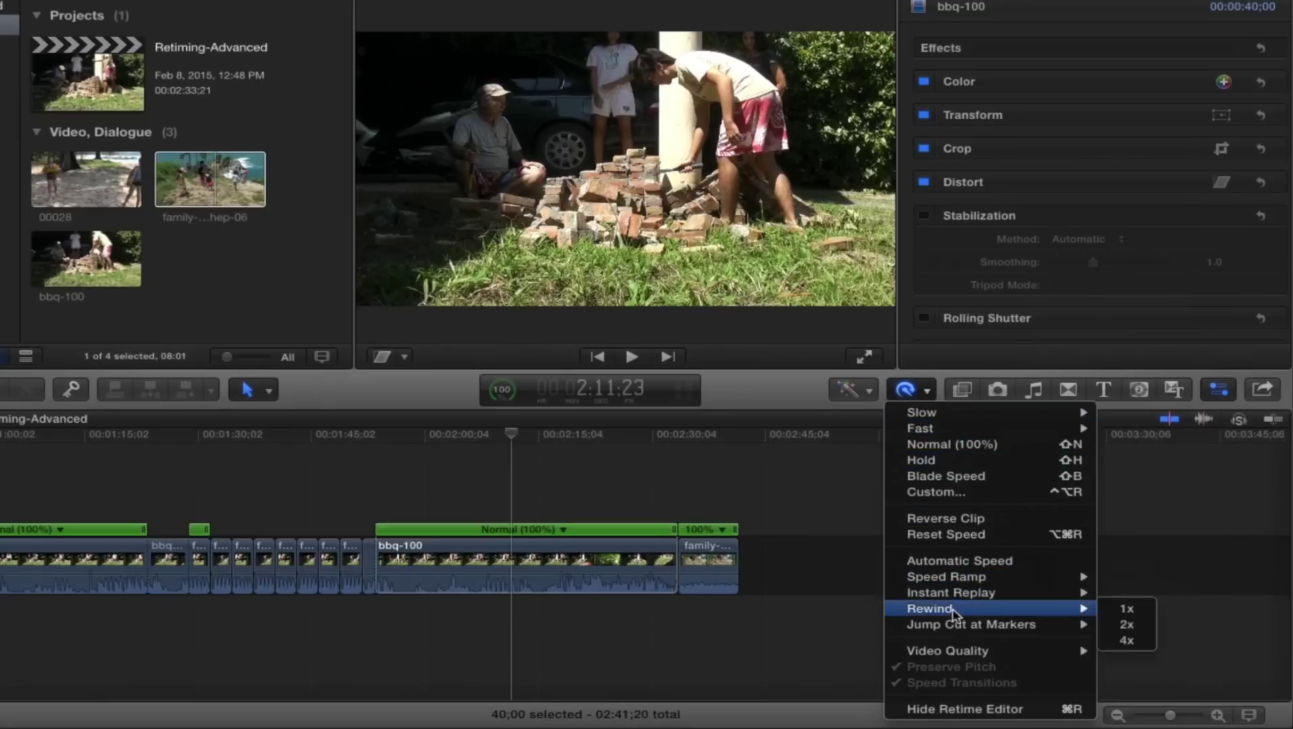
mouse_move(958, 627)
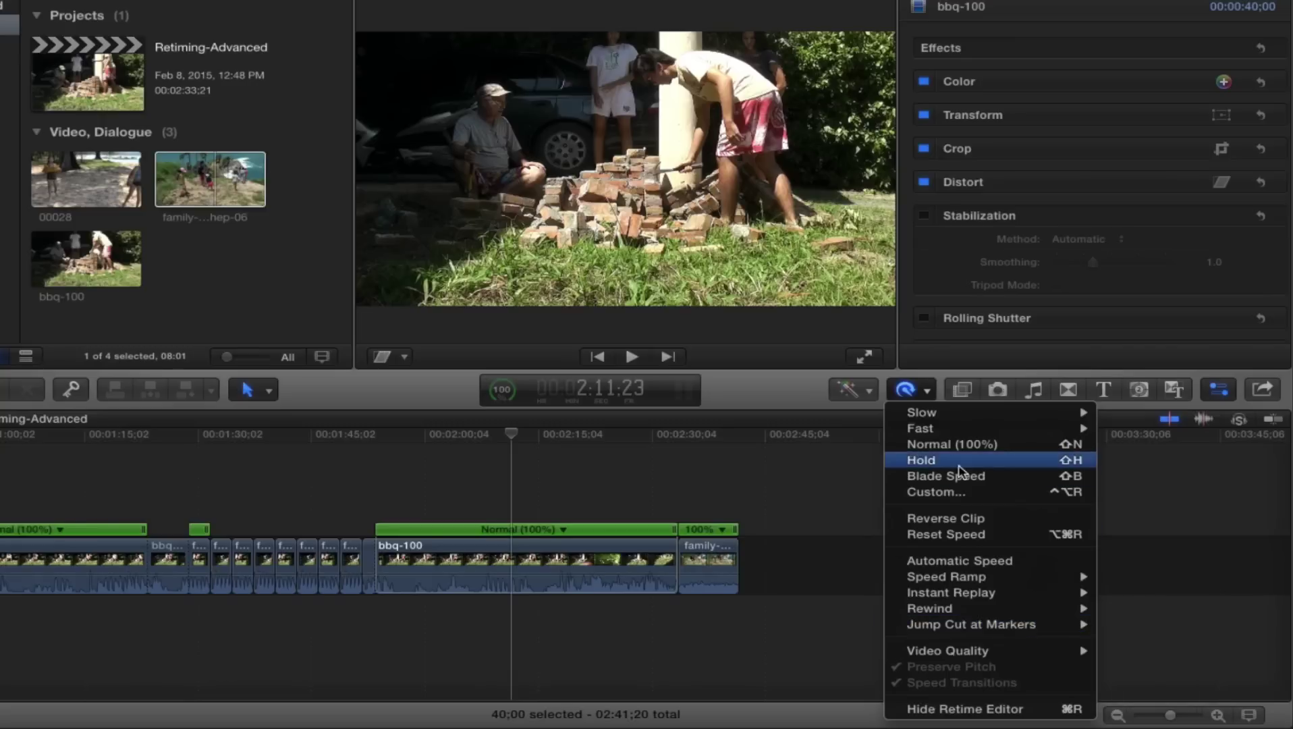
click(930, 493)
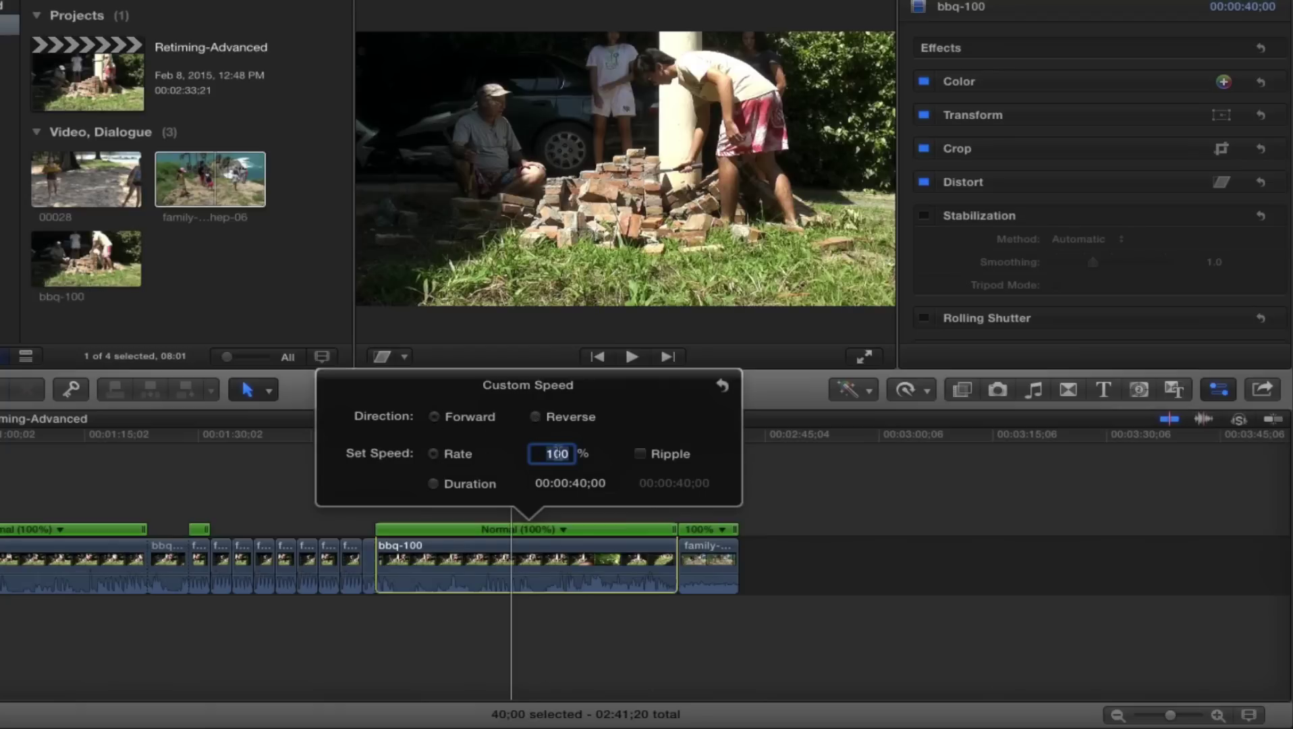
click(640, 454)
click(434, 484)
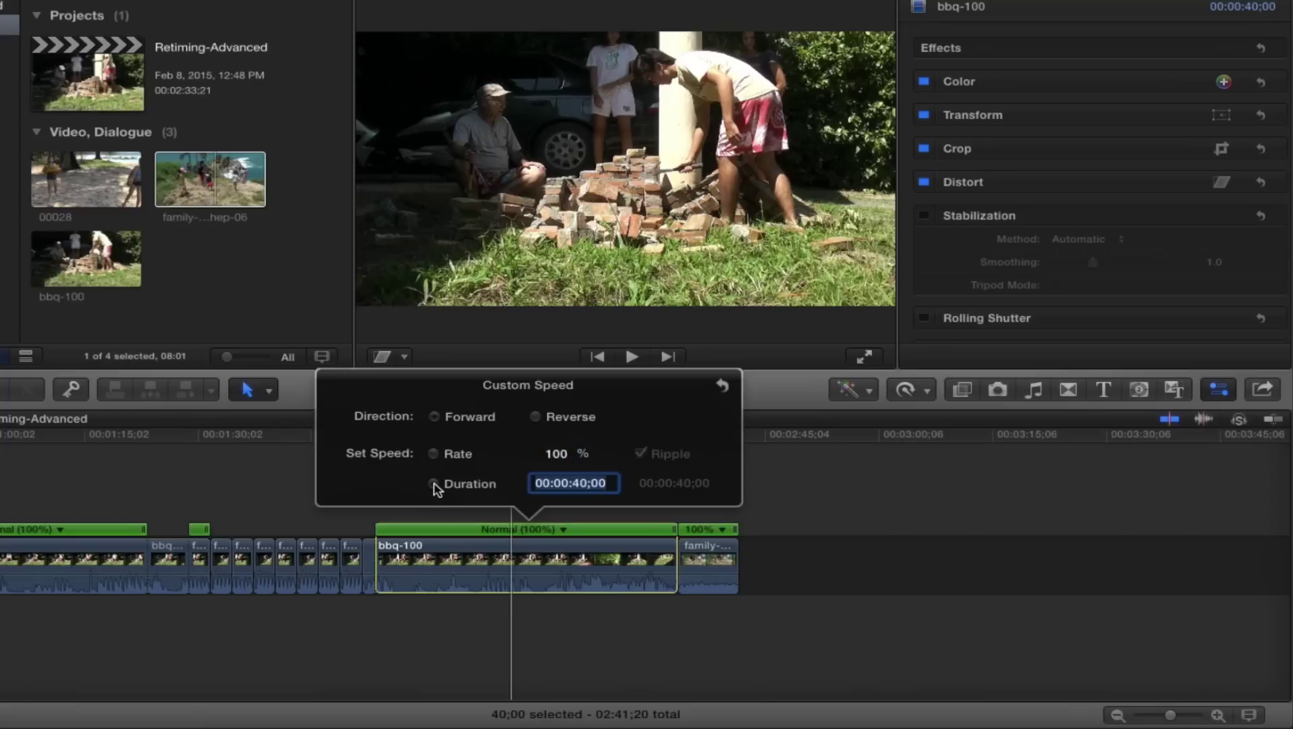
click(580, 485)
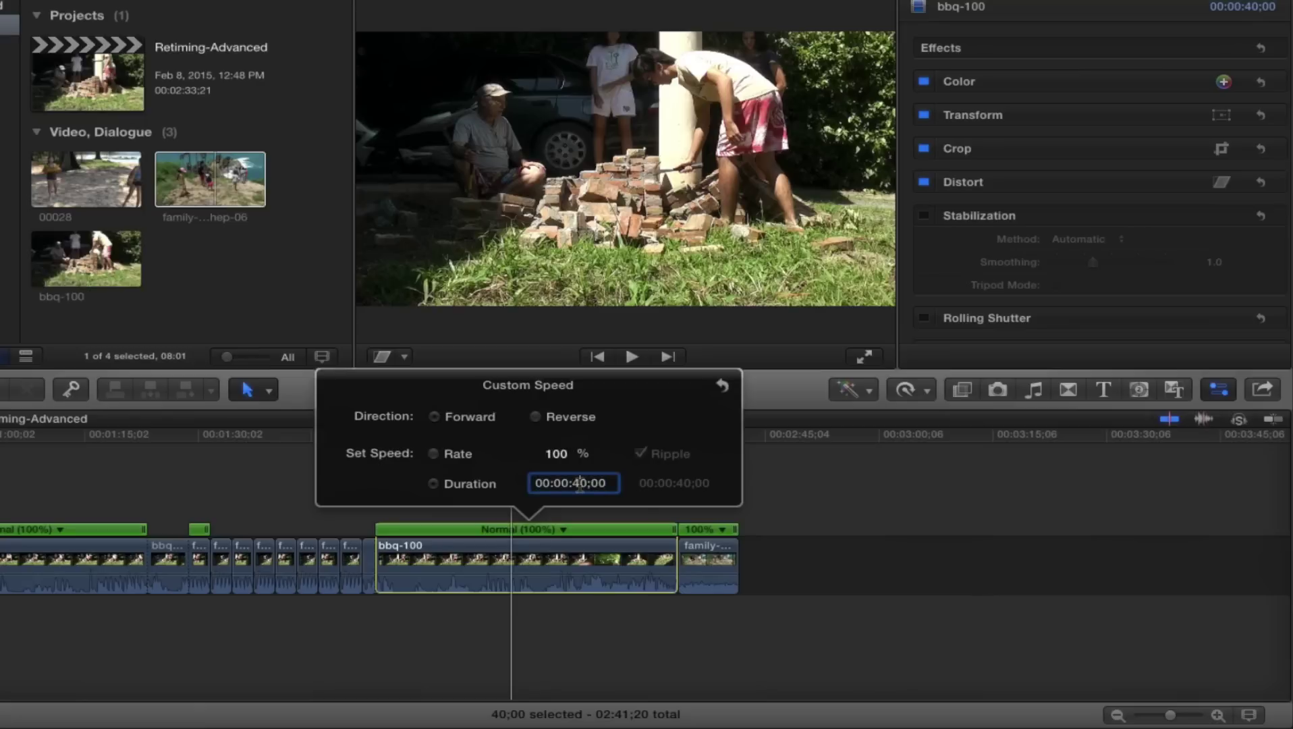
key(BackSpace)
text(2)
key(Return)
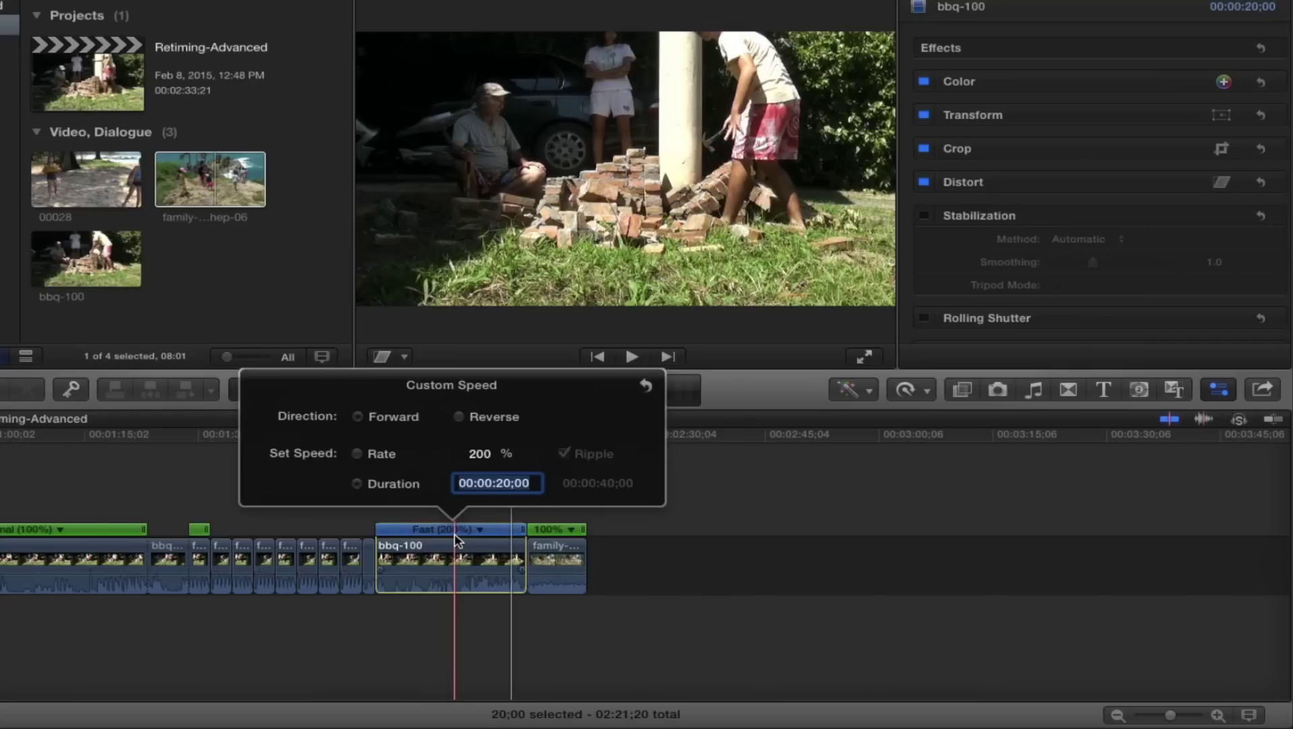
key(super+z)
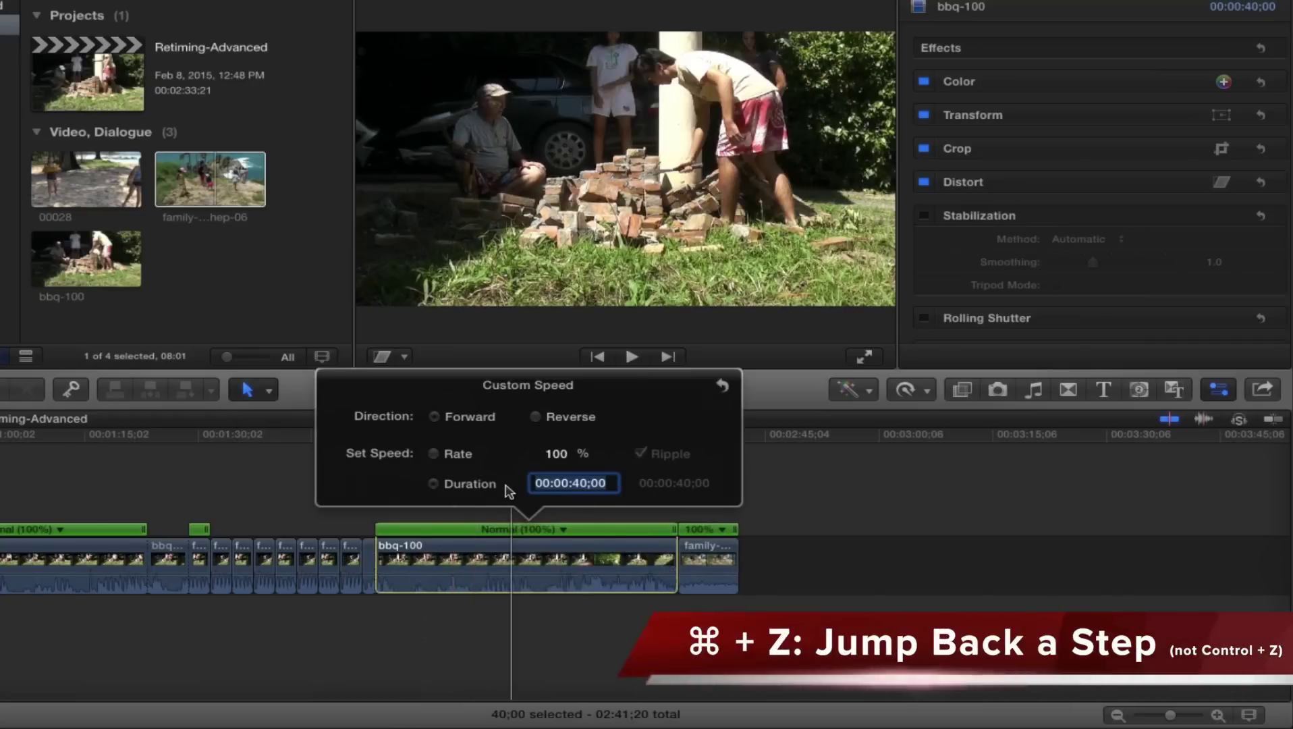
Slow the bbq-100 clip to a 50% rate, and shorten it with its retiming handle to about 85% speed.
click(434, 455)
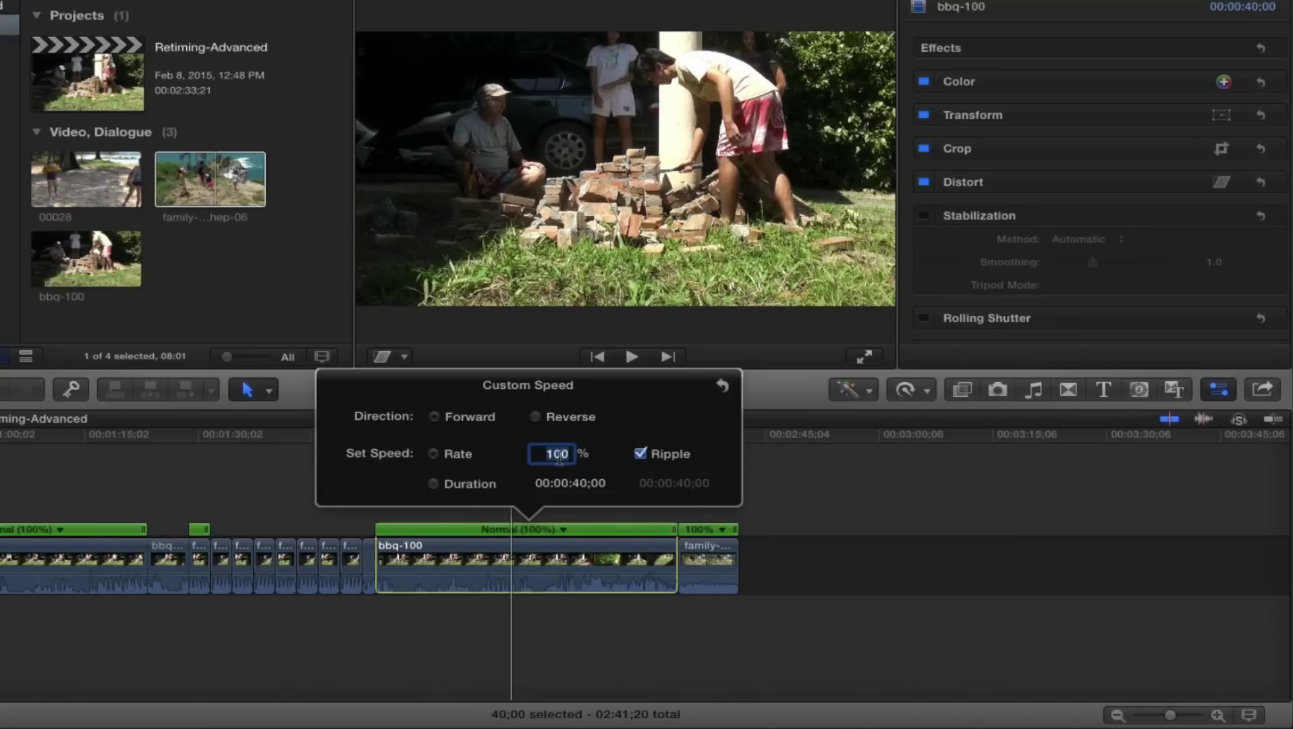
text(50)
key(Return)
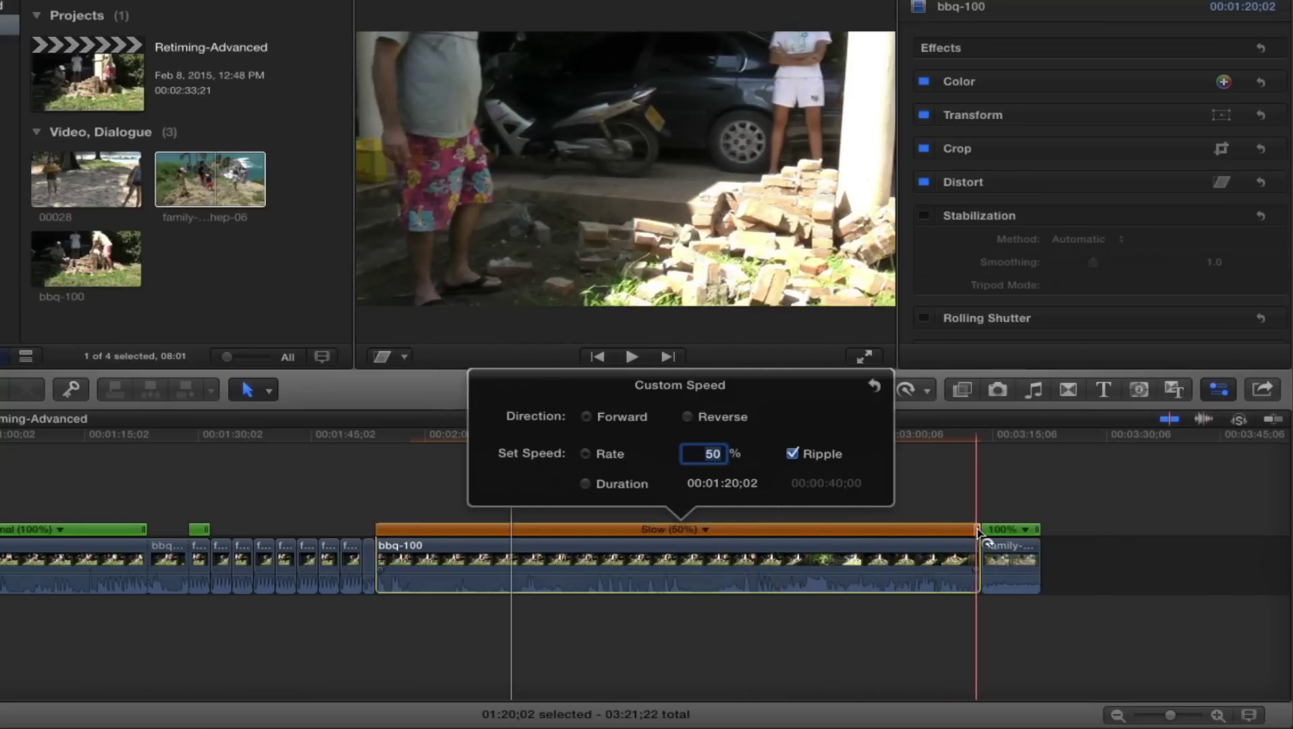
click(979, 533)
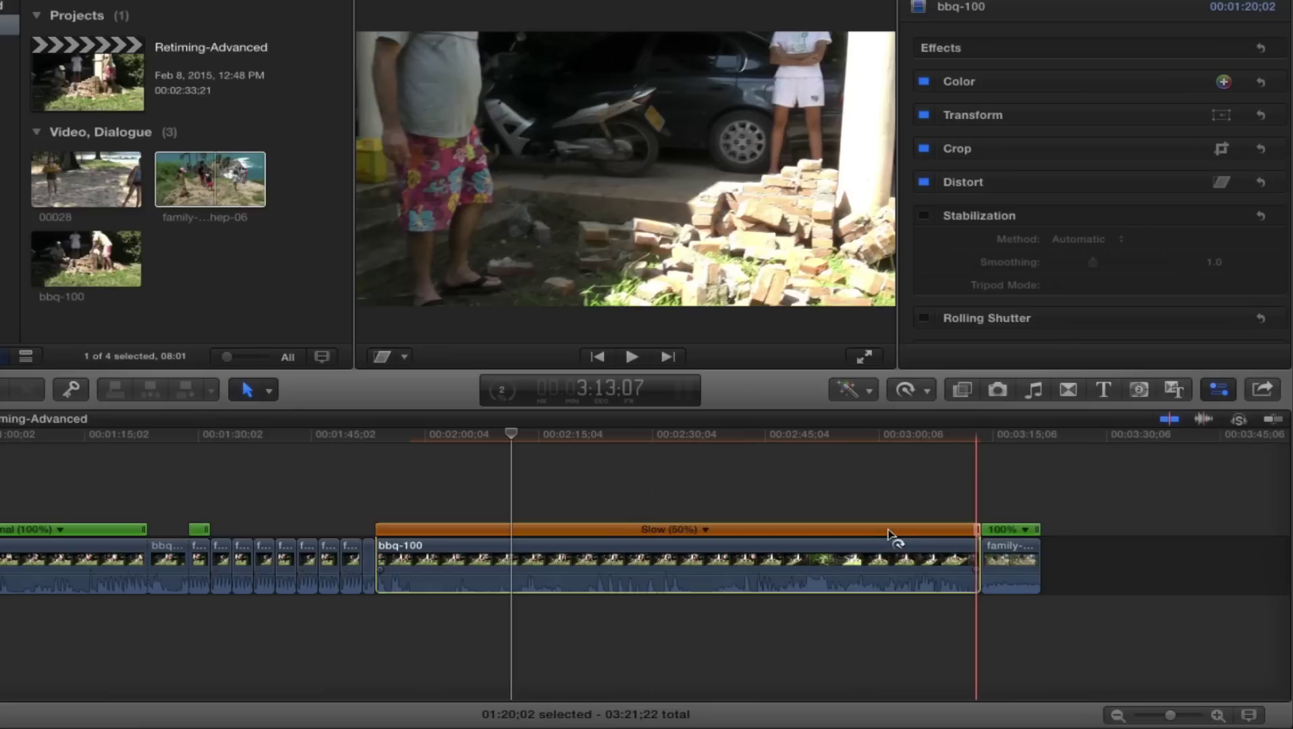
drag(976, 530, 731, 536)
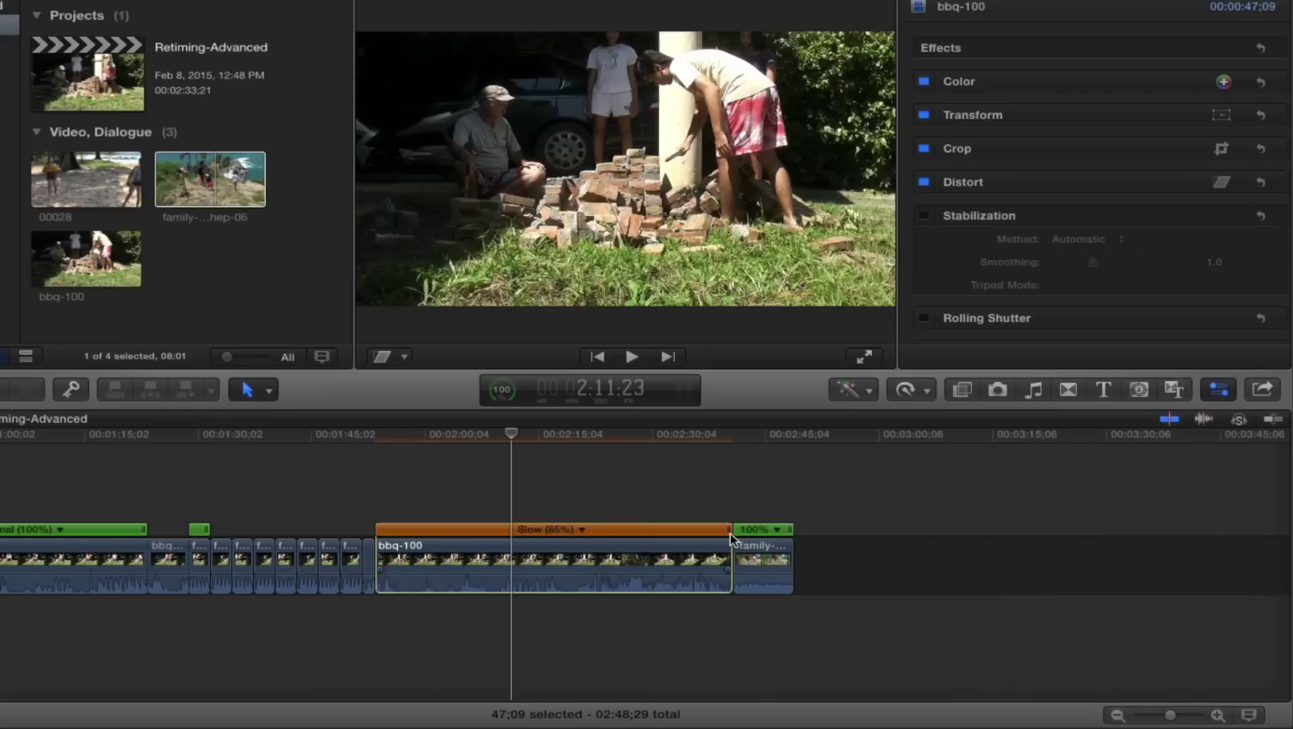
Set the bbq-100 clip's custom speed rate back to 100%.
click(928, 392)
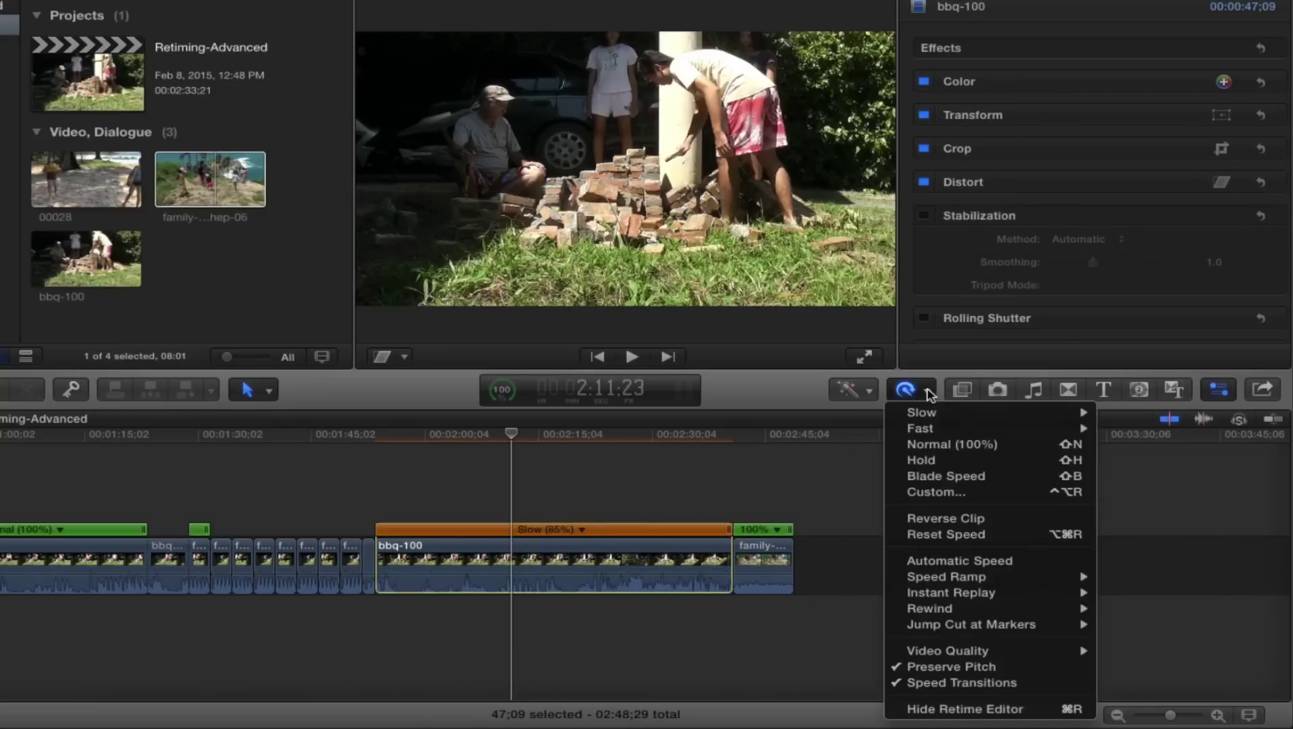
click(945, 493)
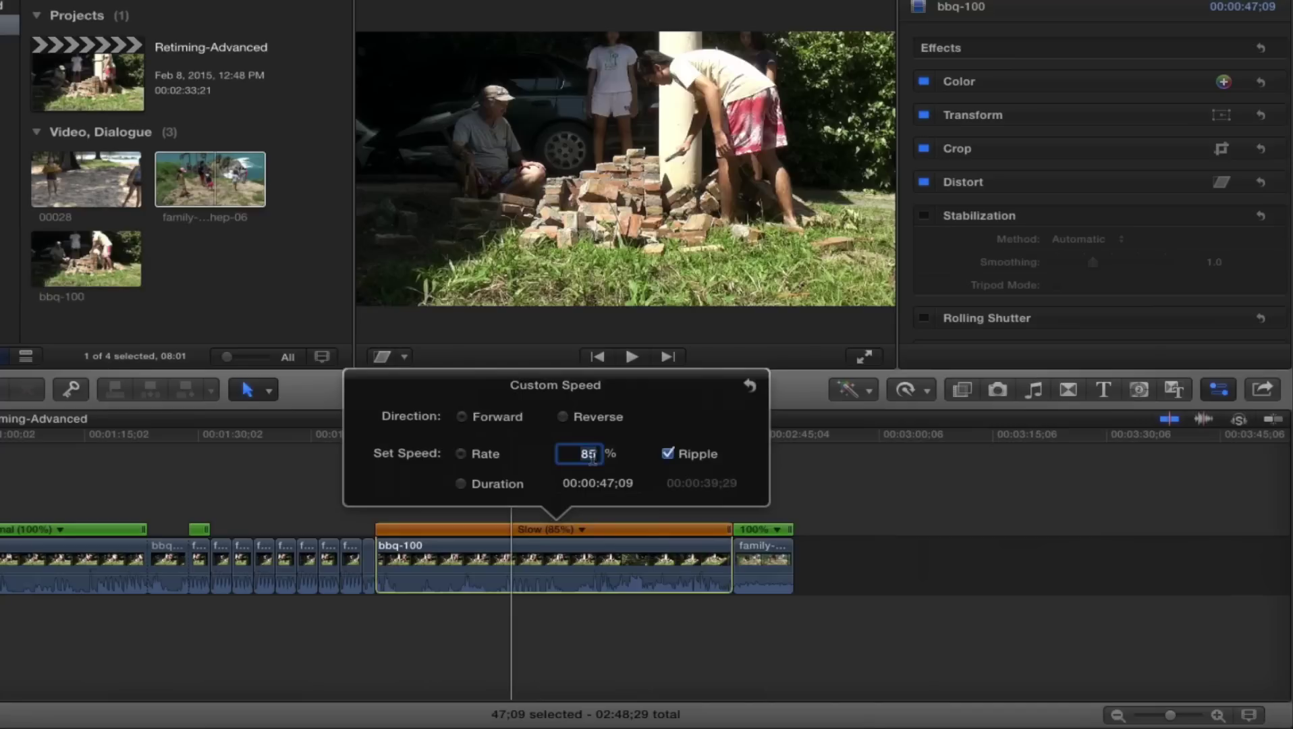
double_click(590, 453)
text(100)
key(Return)
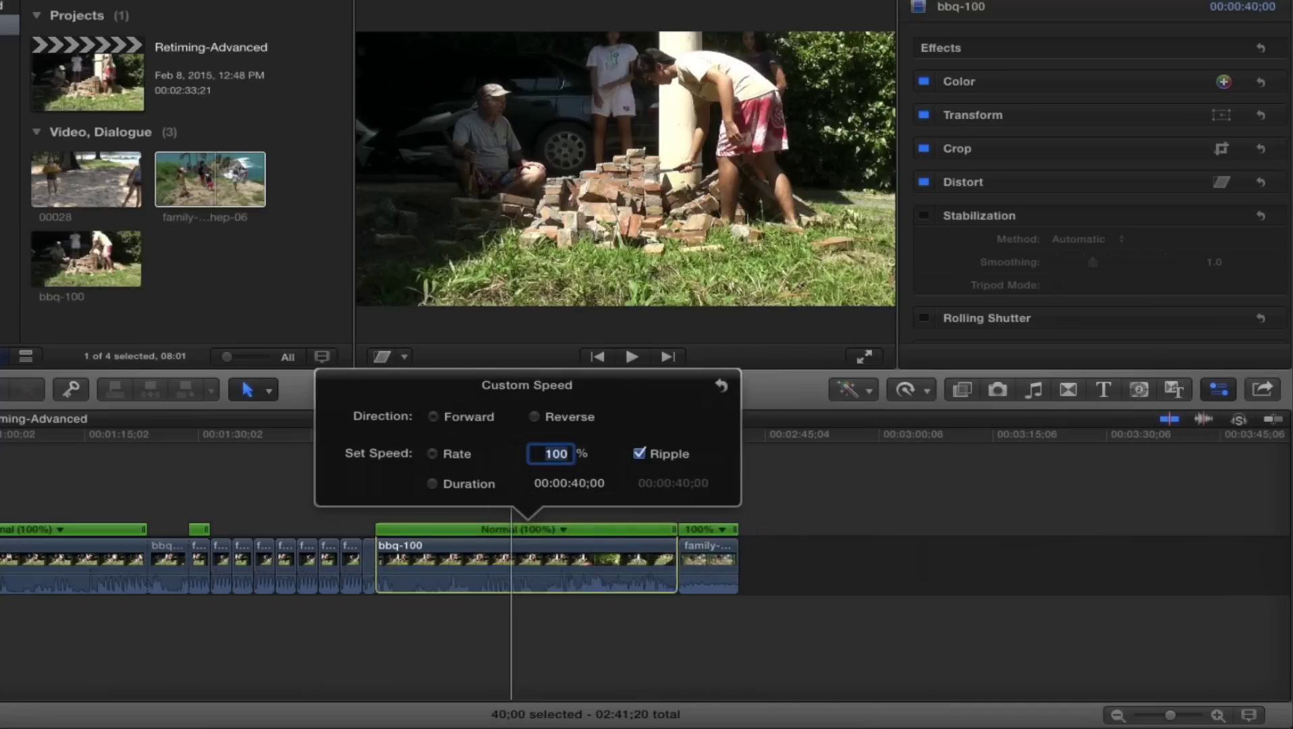
Try a custom rate of 200% with Ripple disabled on the bbq-100 clip, and undo the speed change.
click(640, 455)
text(200)
key(Return)
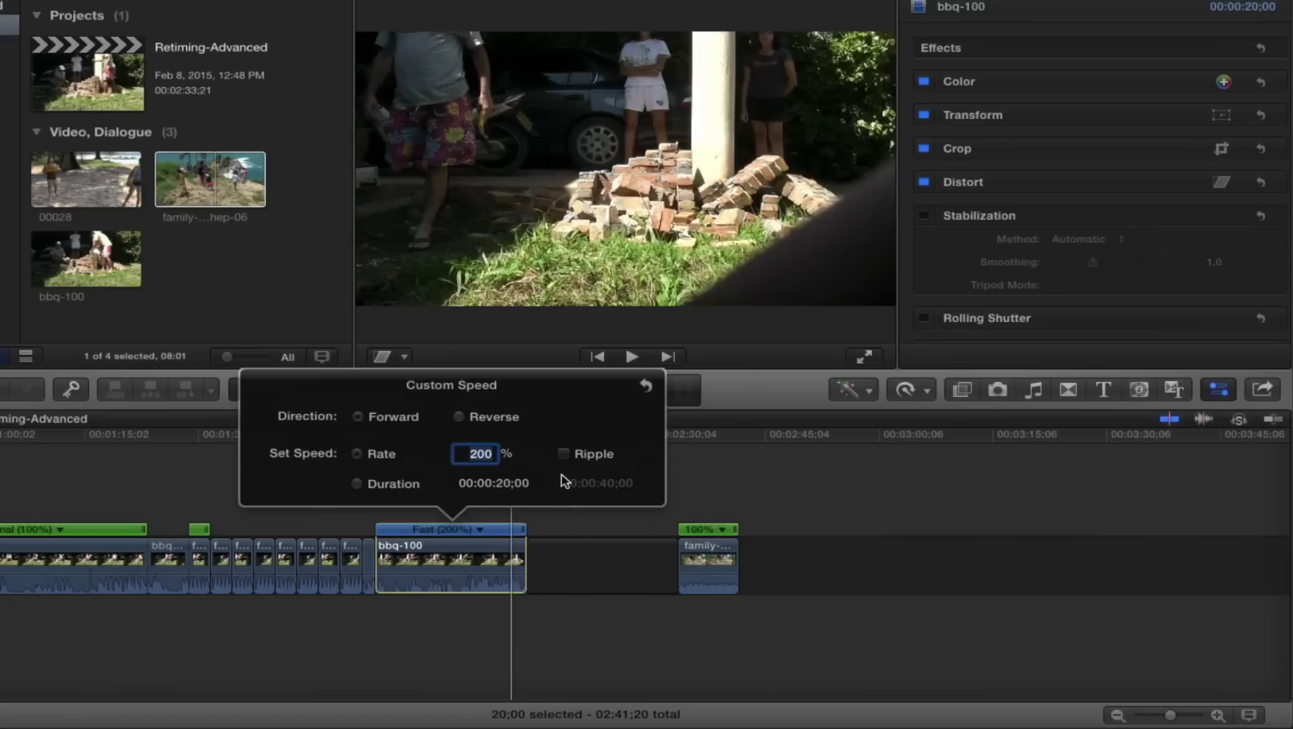
key(super+z)
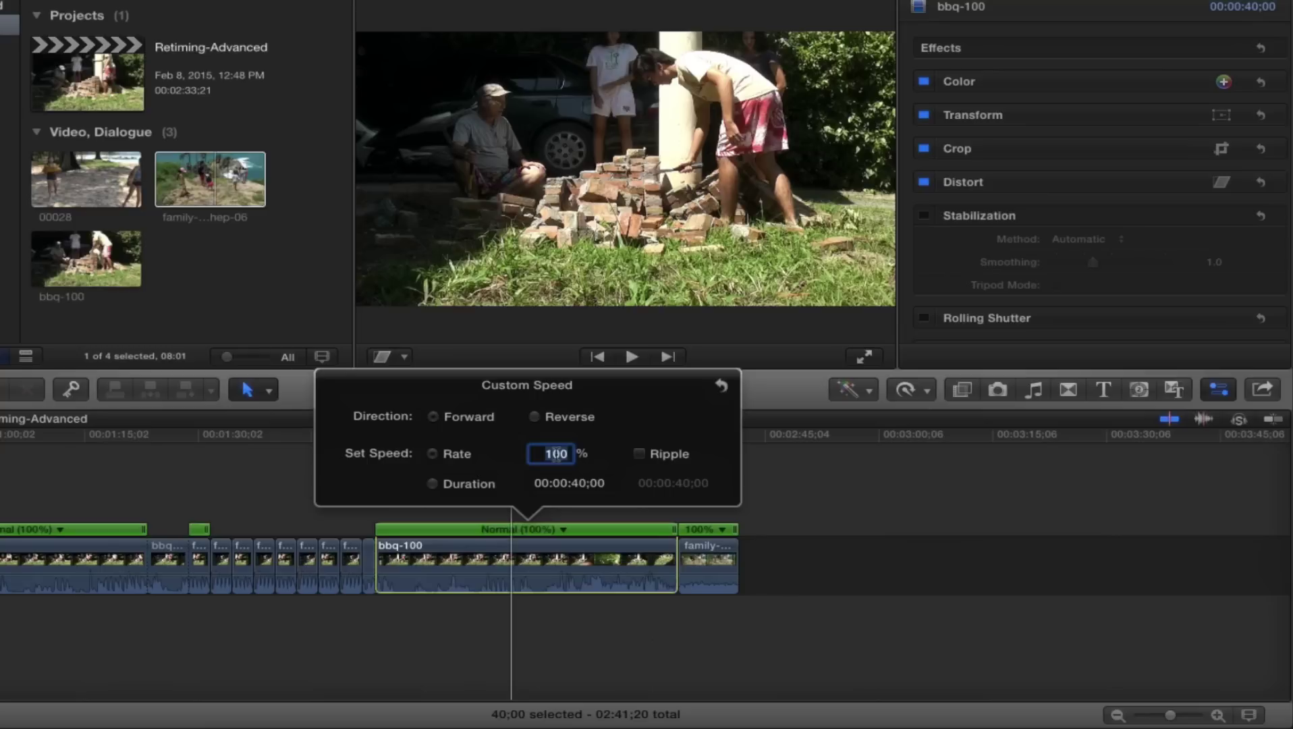
Slow the bbq-100 clip to 50% with Ripple off, and restore it to a 100% rate with Ripple enabled.
text(50)
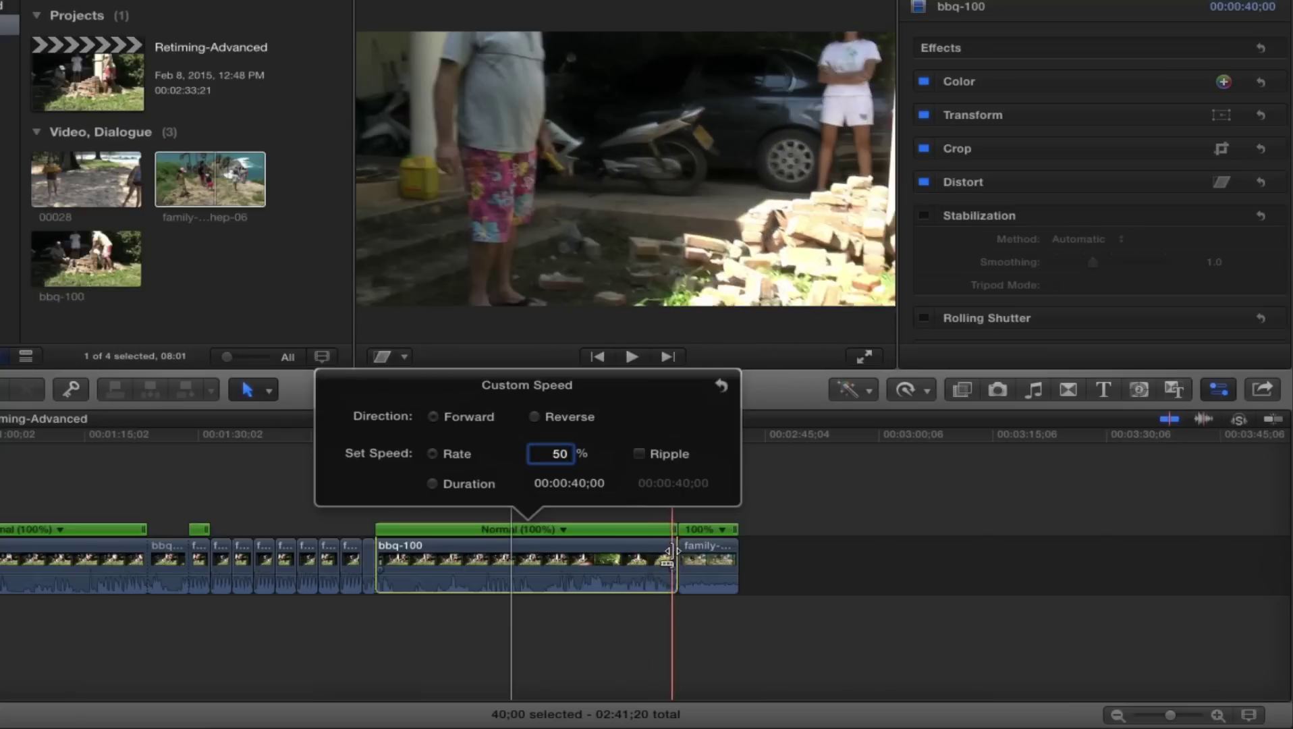
key(Return)
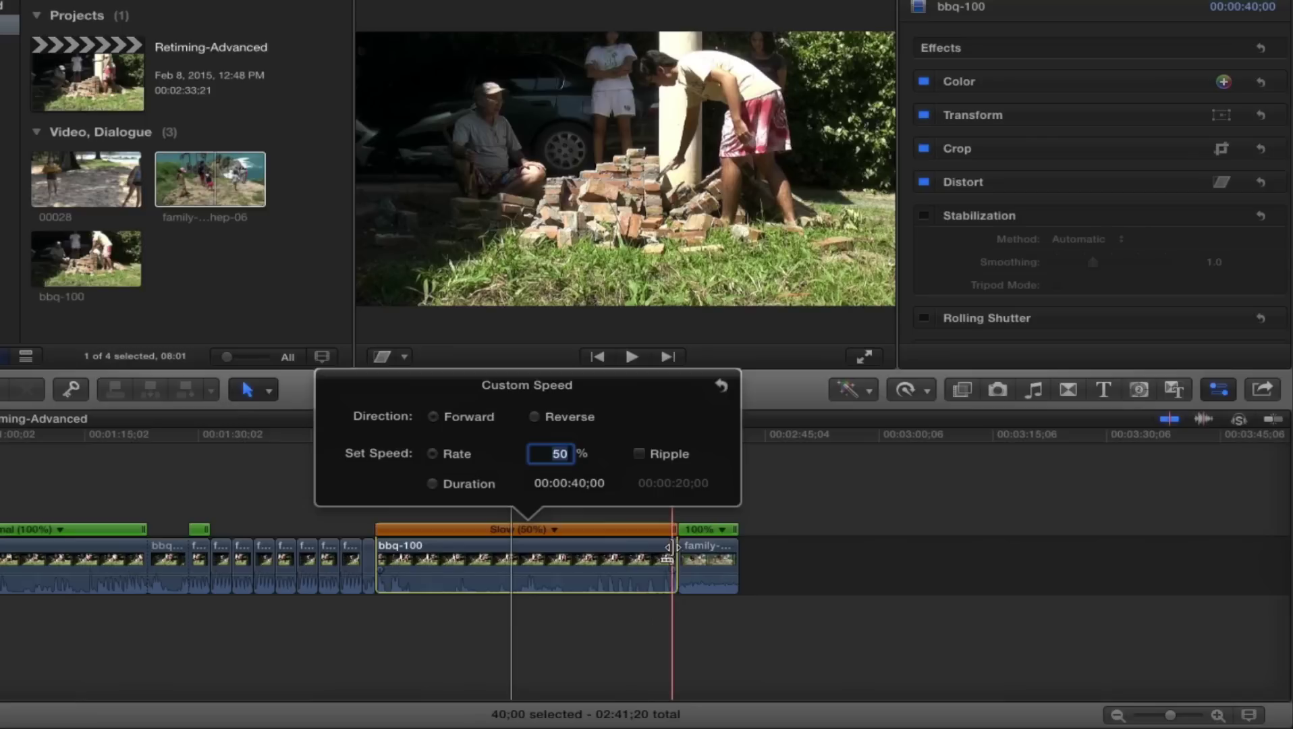
text(100)
key(Return)
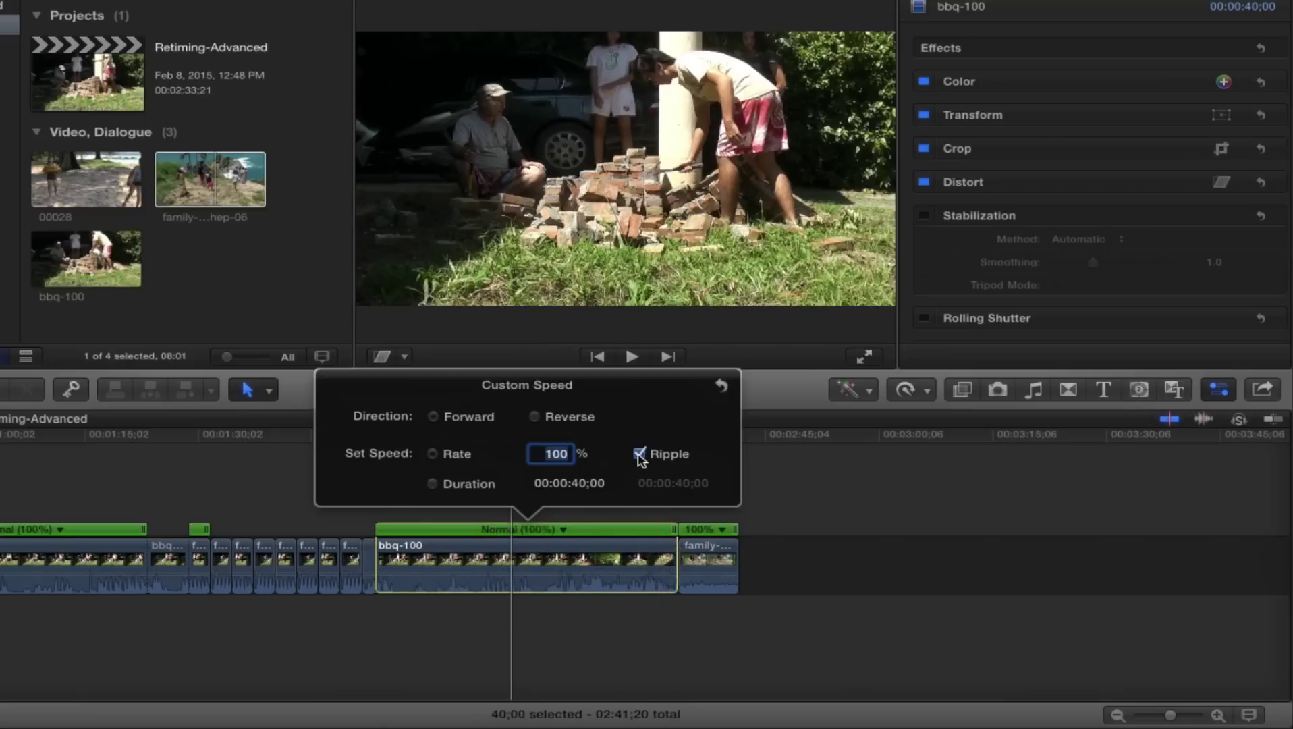
click(268, 502)
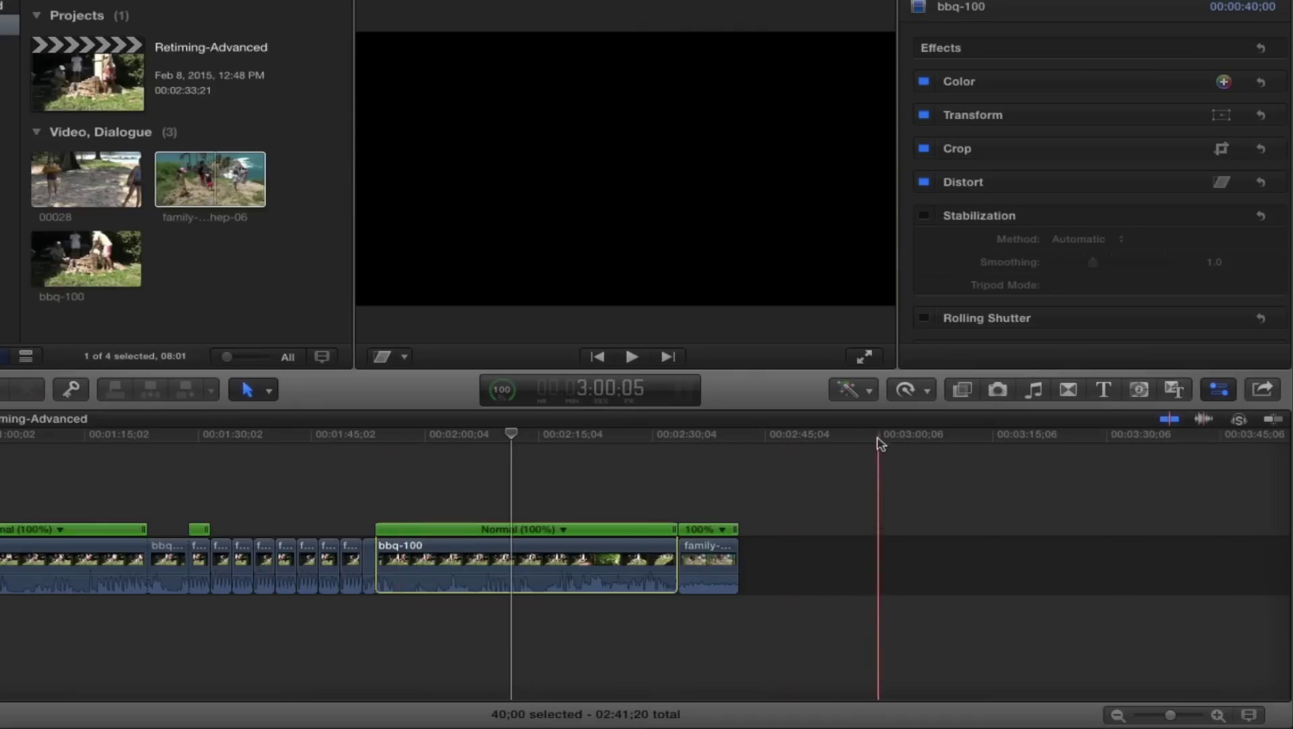
Add a hold segment to the bbq-100 clip with the playhead placed at 2:16:13.
click(926, 392)
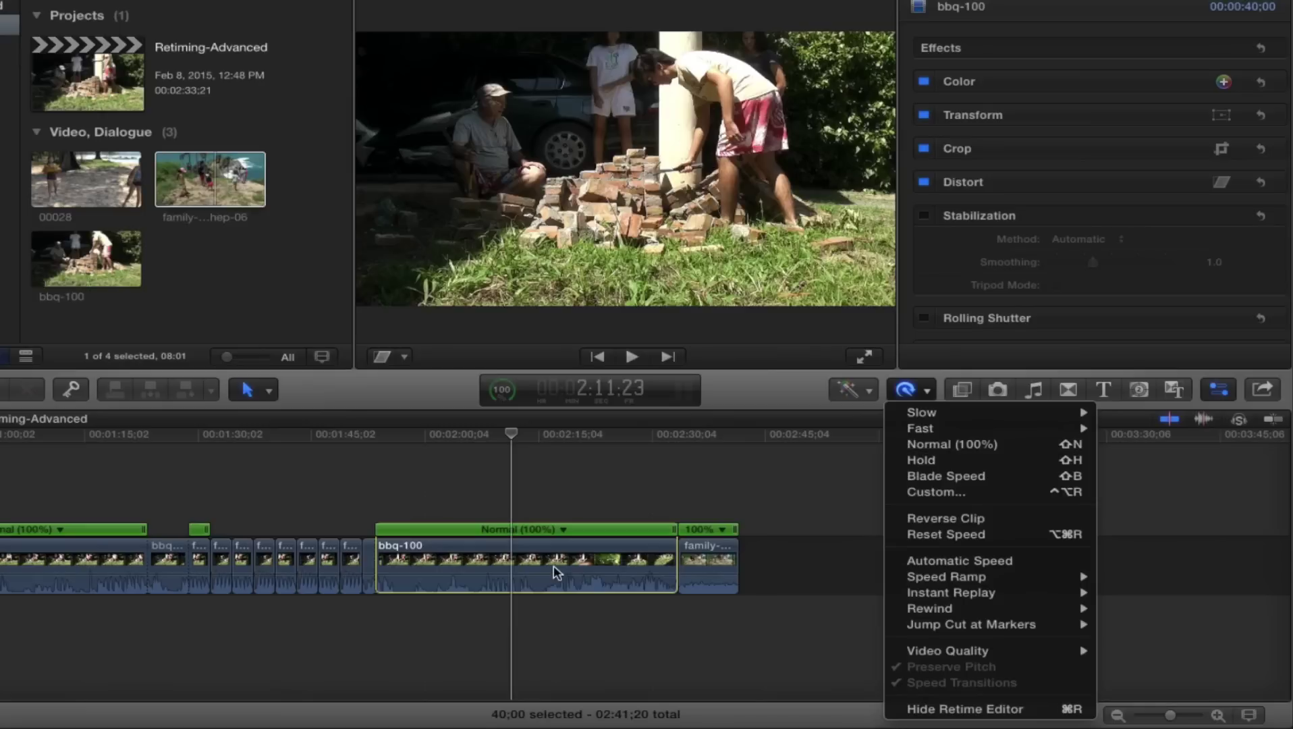
click(513, 435)
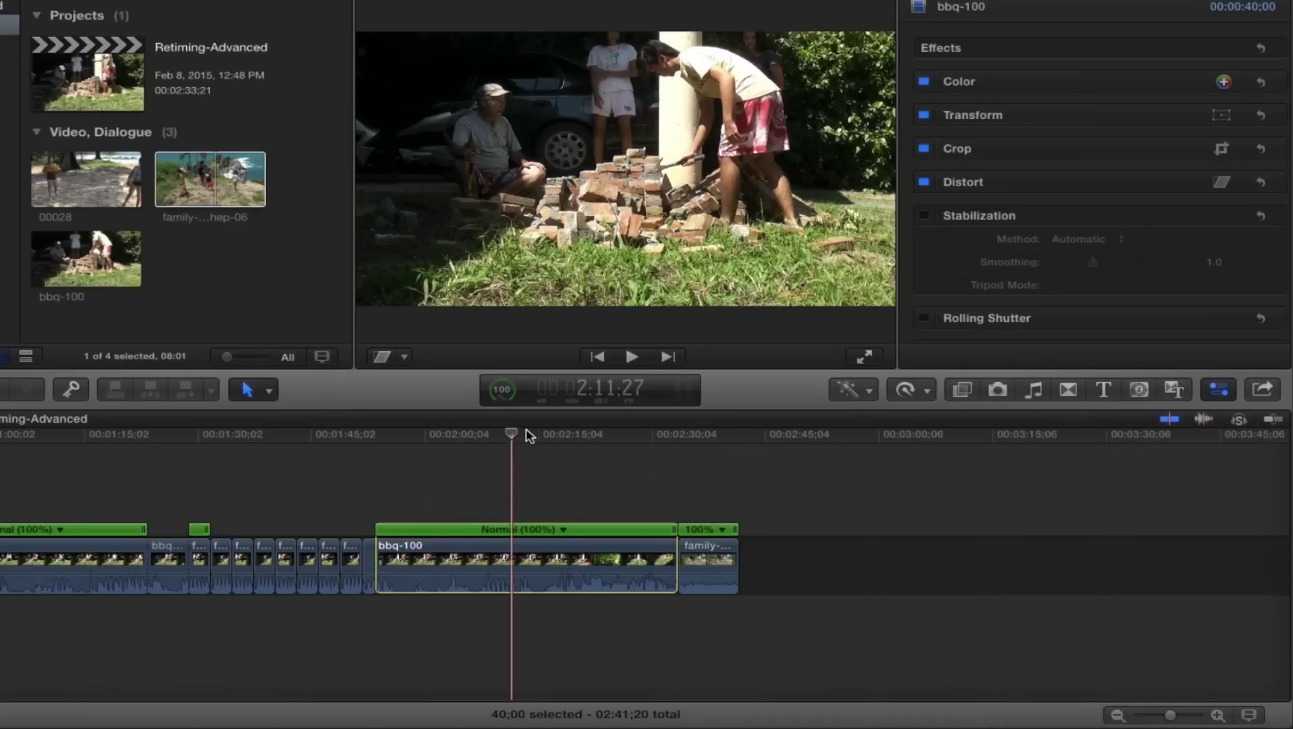
drag(530, 435, 558, 440)
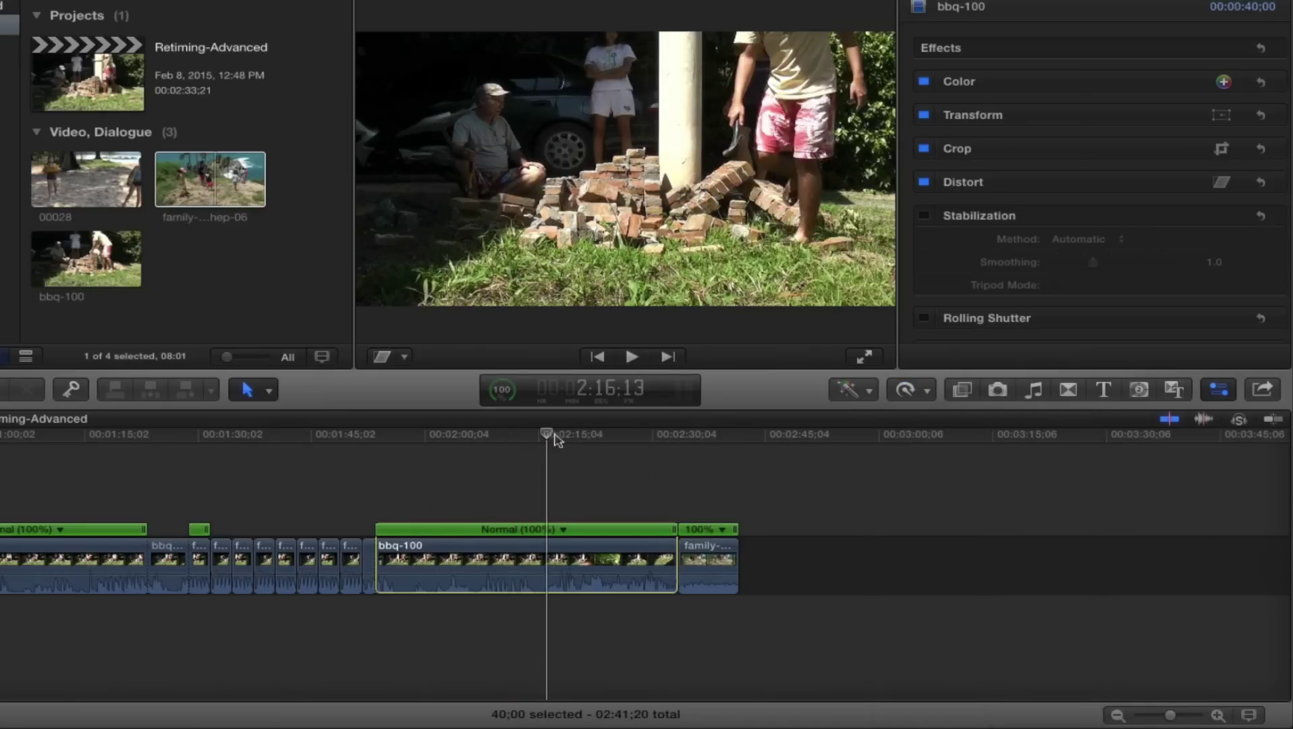
click(929, 391)
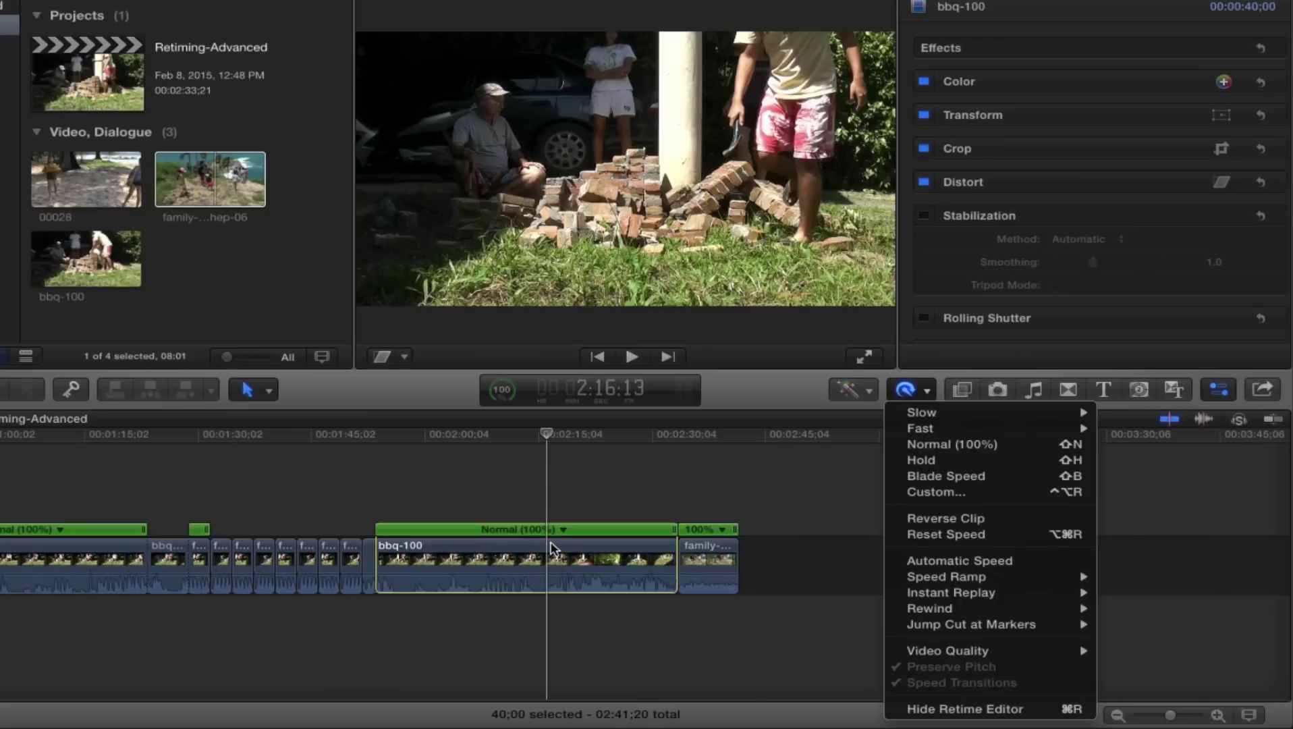
click(980, 468)
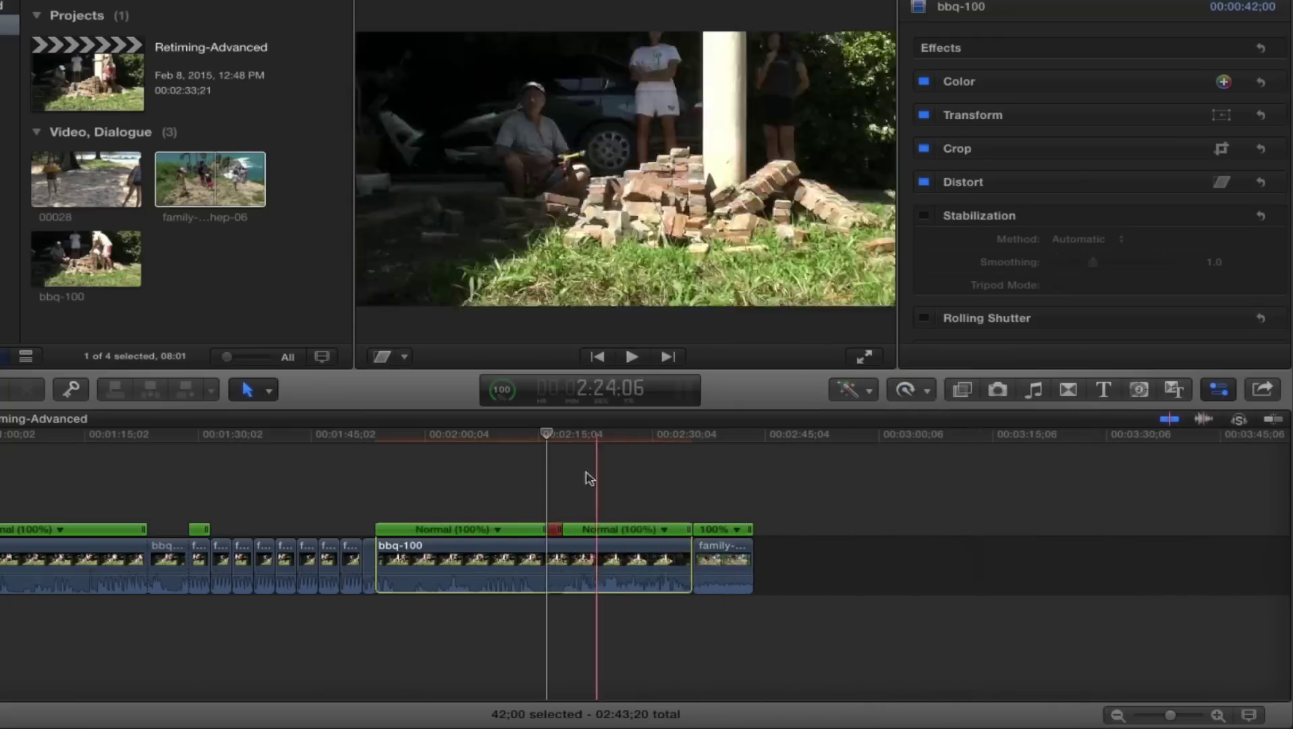
Lengthen the hold segment in the bbq-100 clip to about 00:00:04;05 with its retiming handle.
click(554, 459)
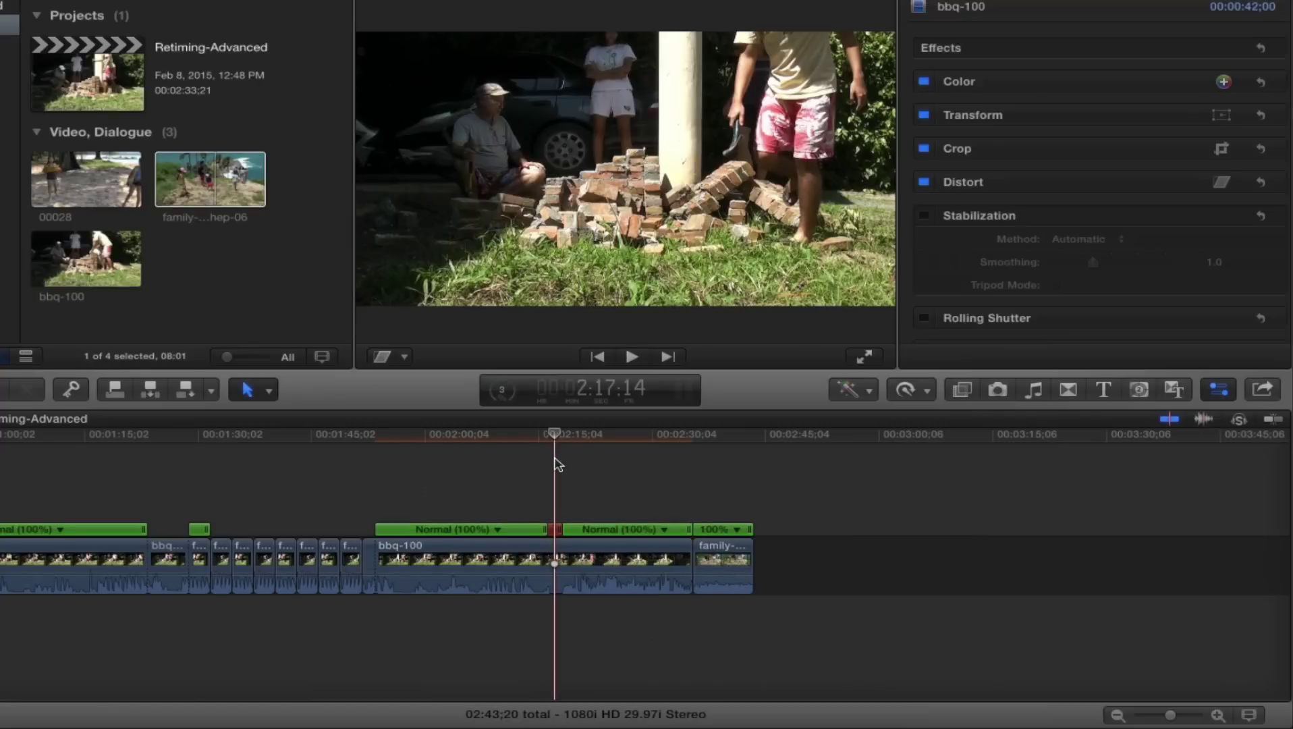
key(super+equal)
key(super+equal)
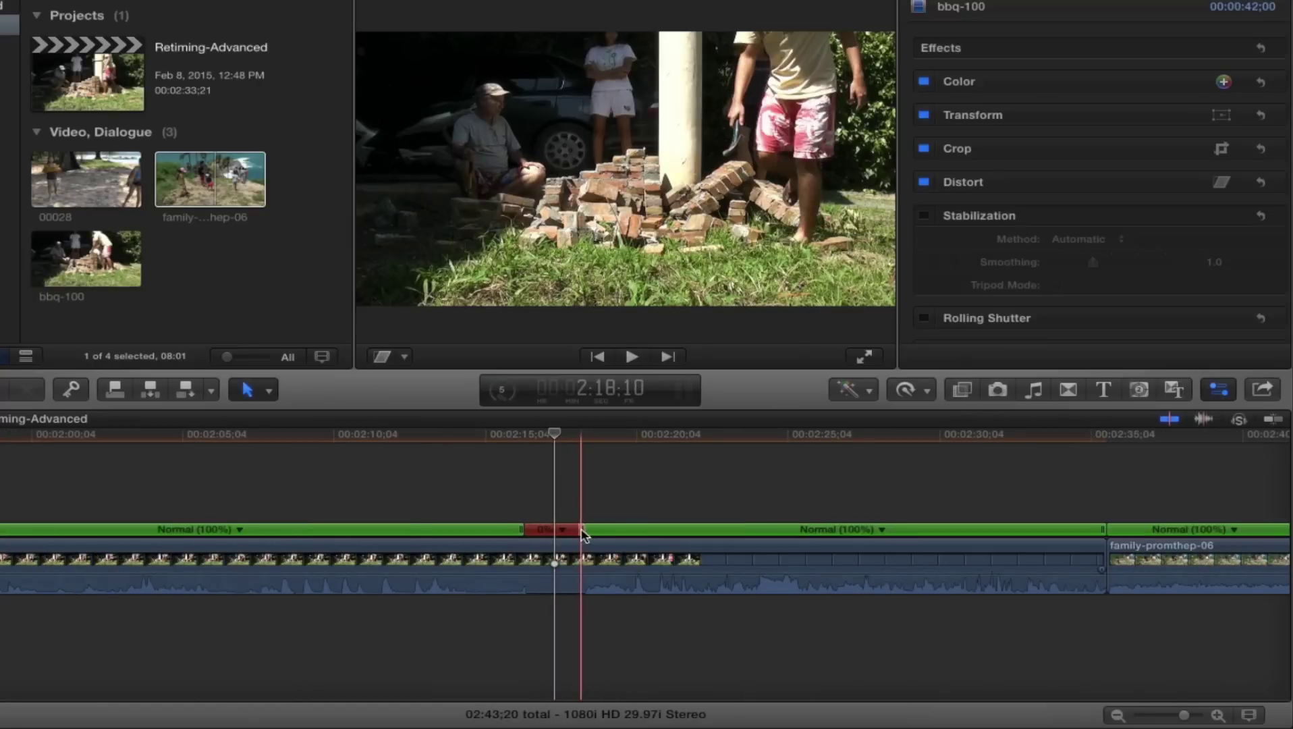
drag(583, 533, 656, 532)
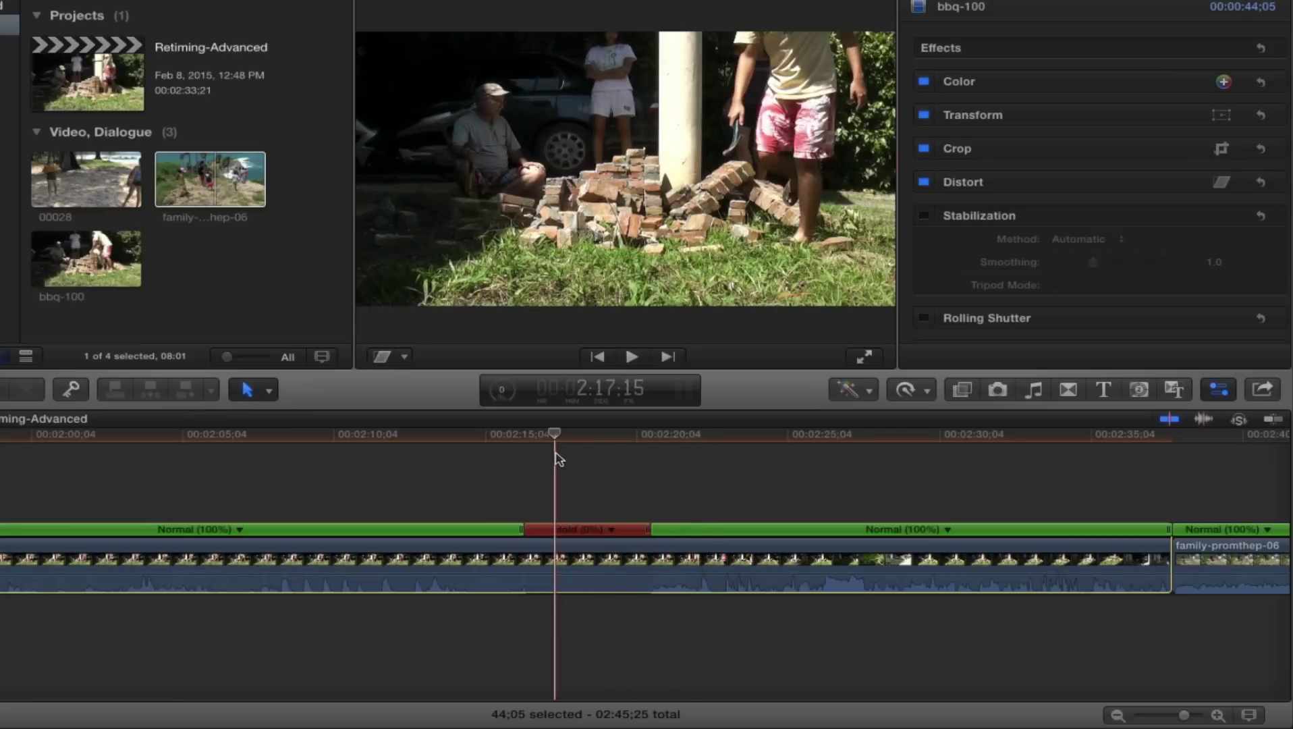
Open the hold segment's custom speed settings, edit its duration and confirm.
click(612, 530)
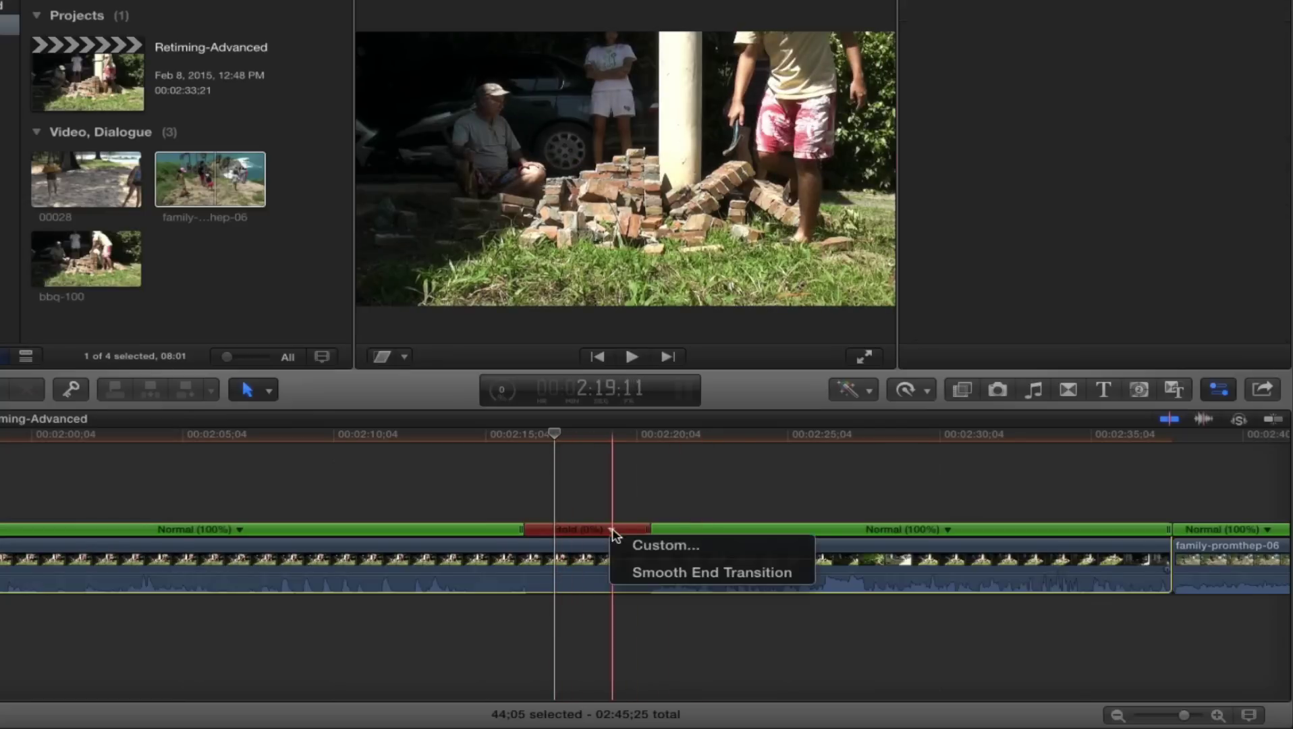
click(630, 548)
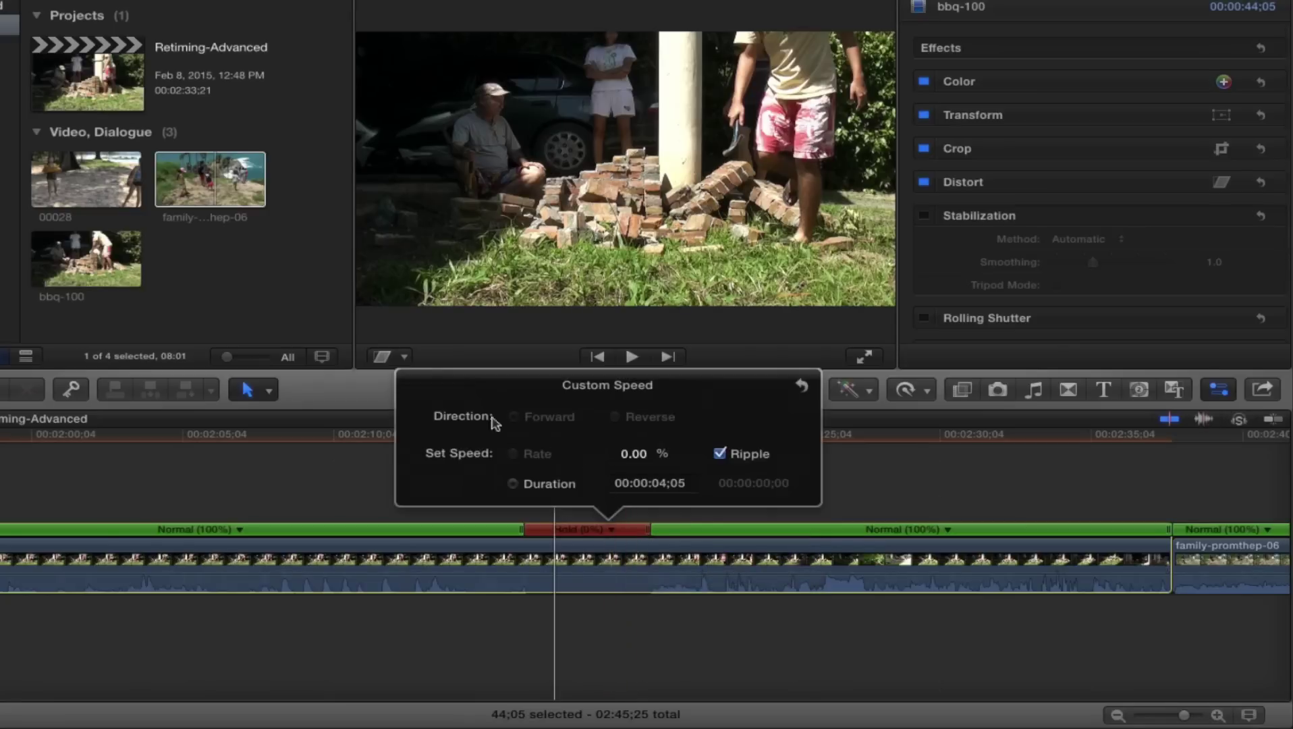
click(665, 483)
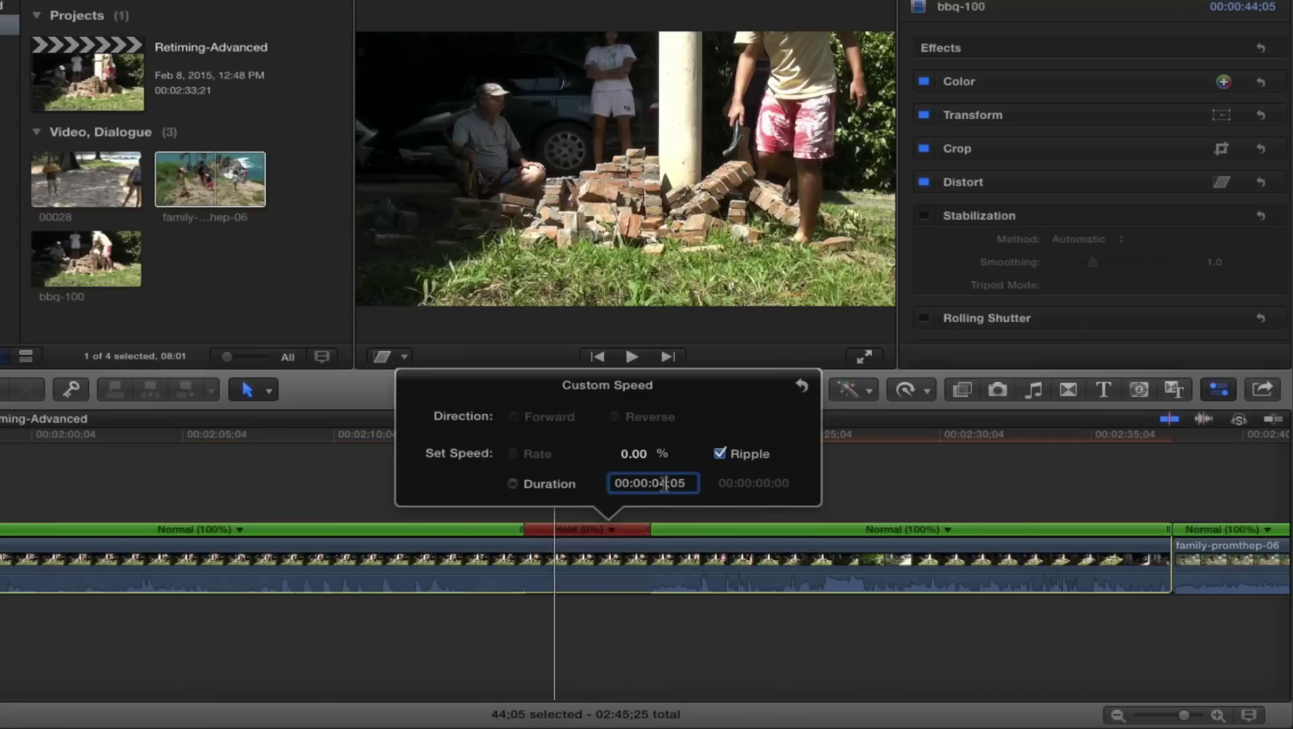
key(Return)
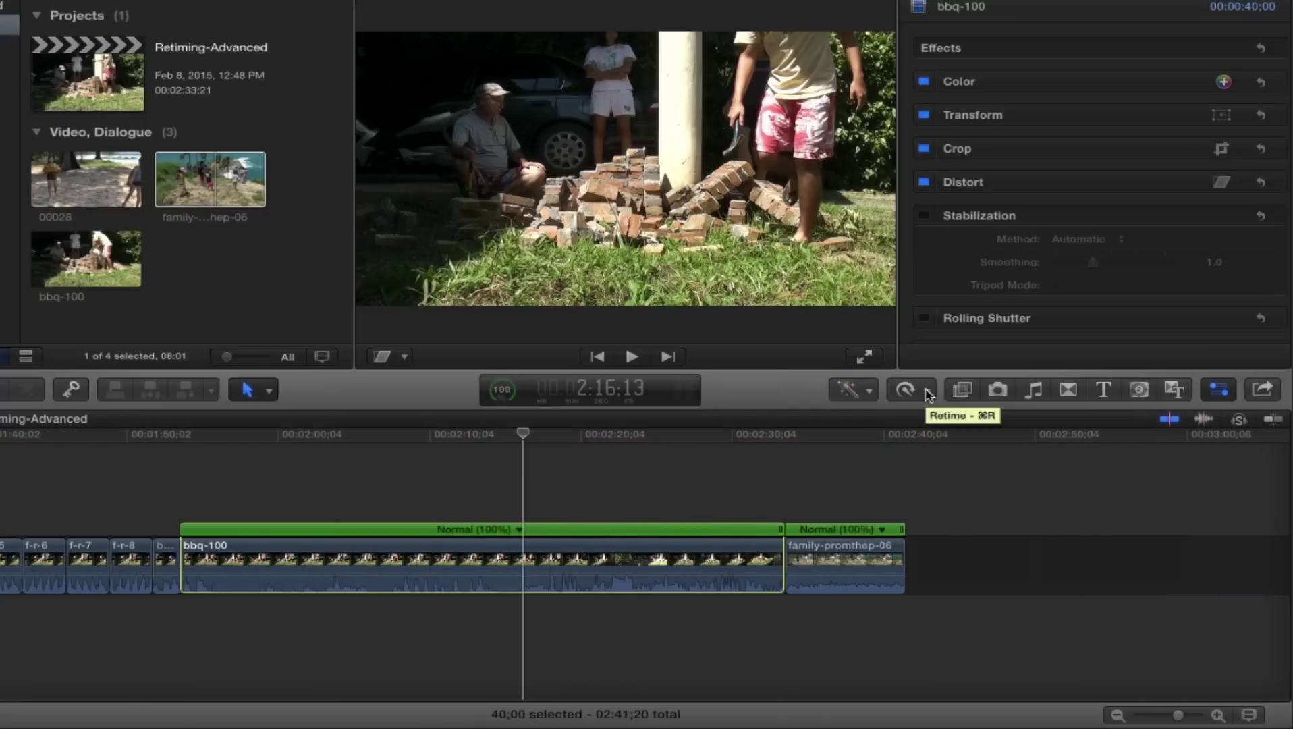
Reverse the bbq-100 clip and shorten it with its retiming handle to about -107% speed.
click(929, 395)
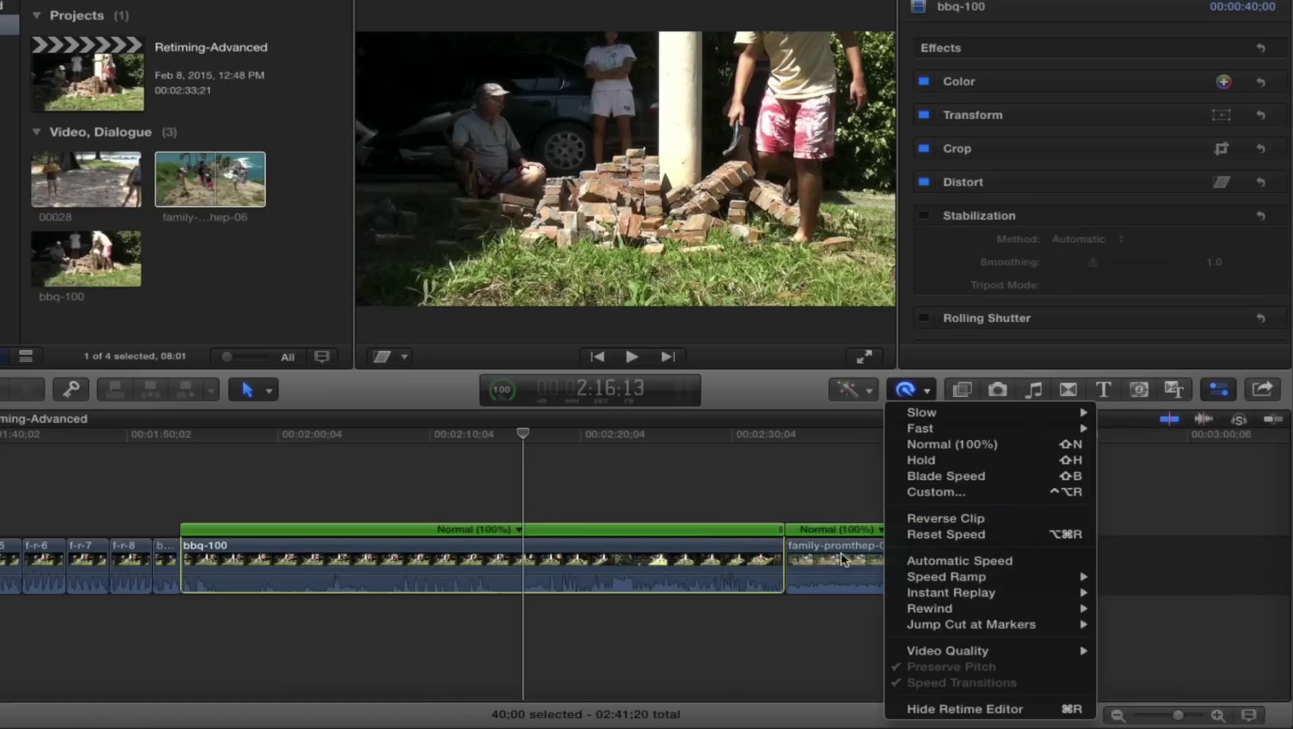
click(945, 519)
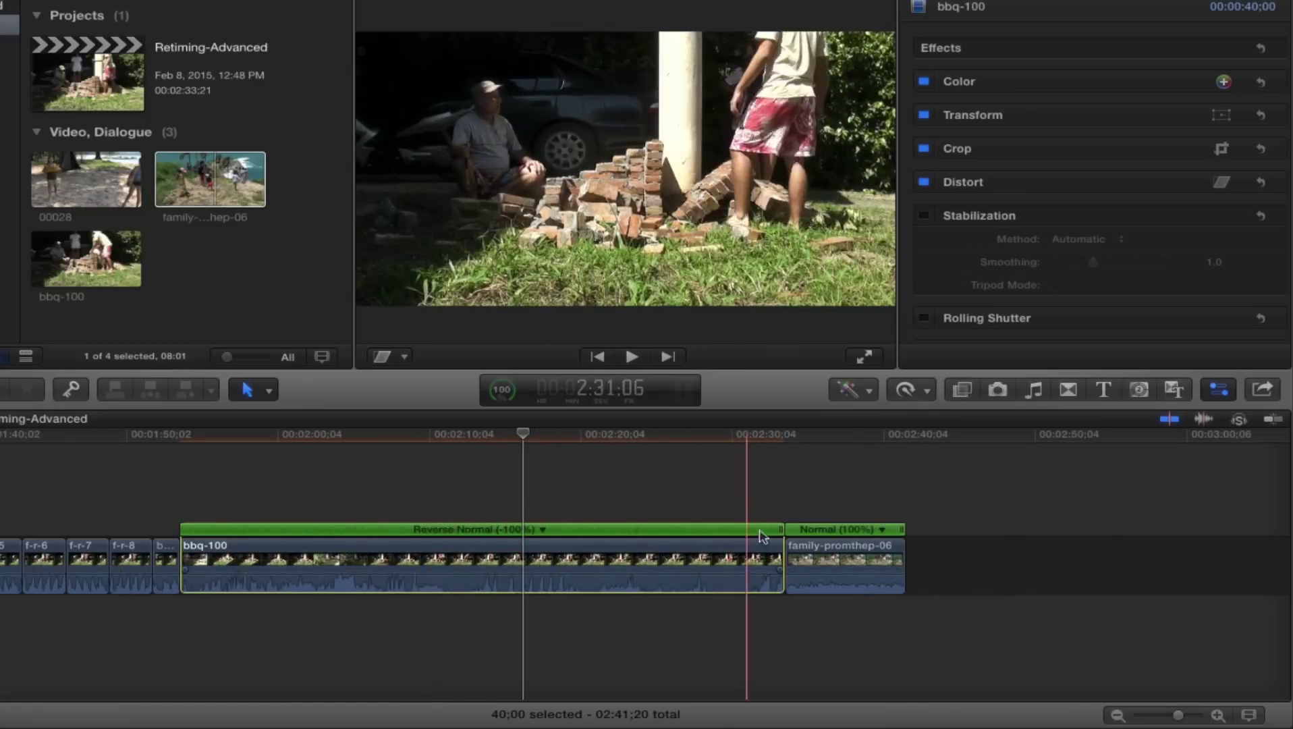
drag(781, 531, 743, 531)
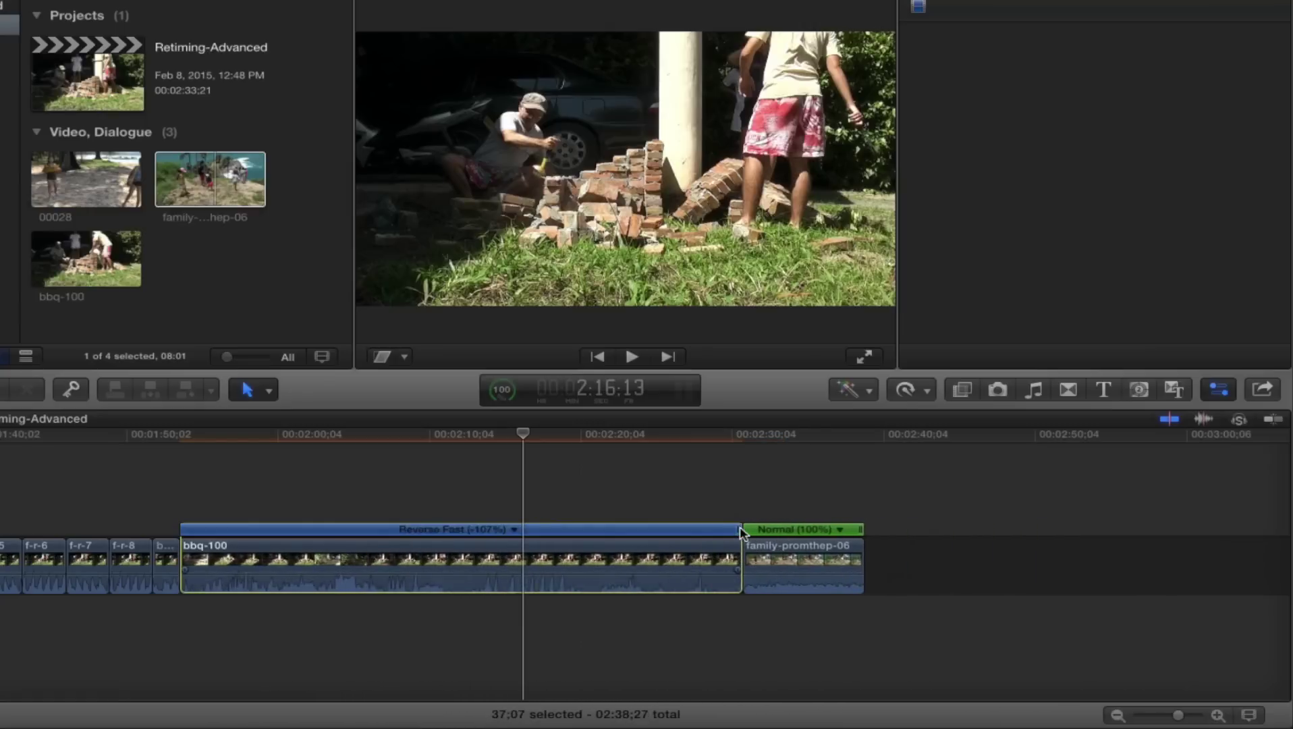
Return the reversed bbq-100 clip to normal speed (-100%) and reset its speed to forward 100%.
key(shift+n)
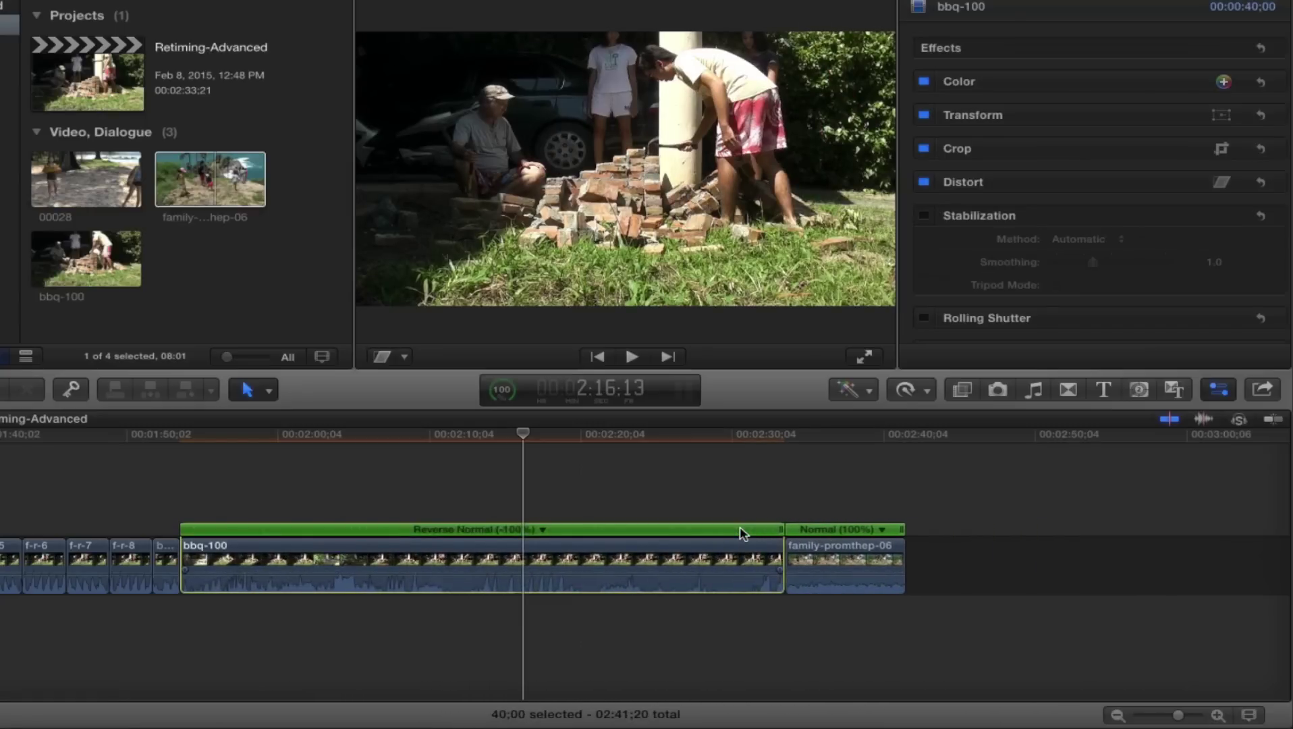
key(alt+super+r)
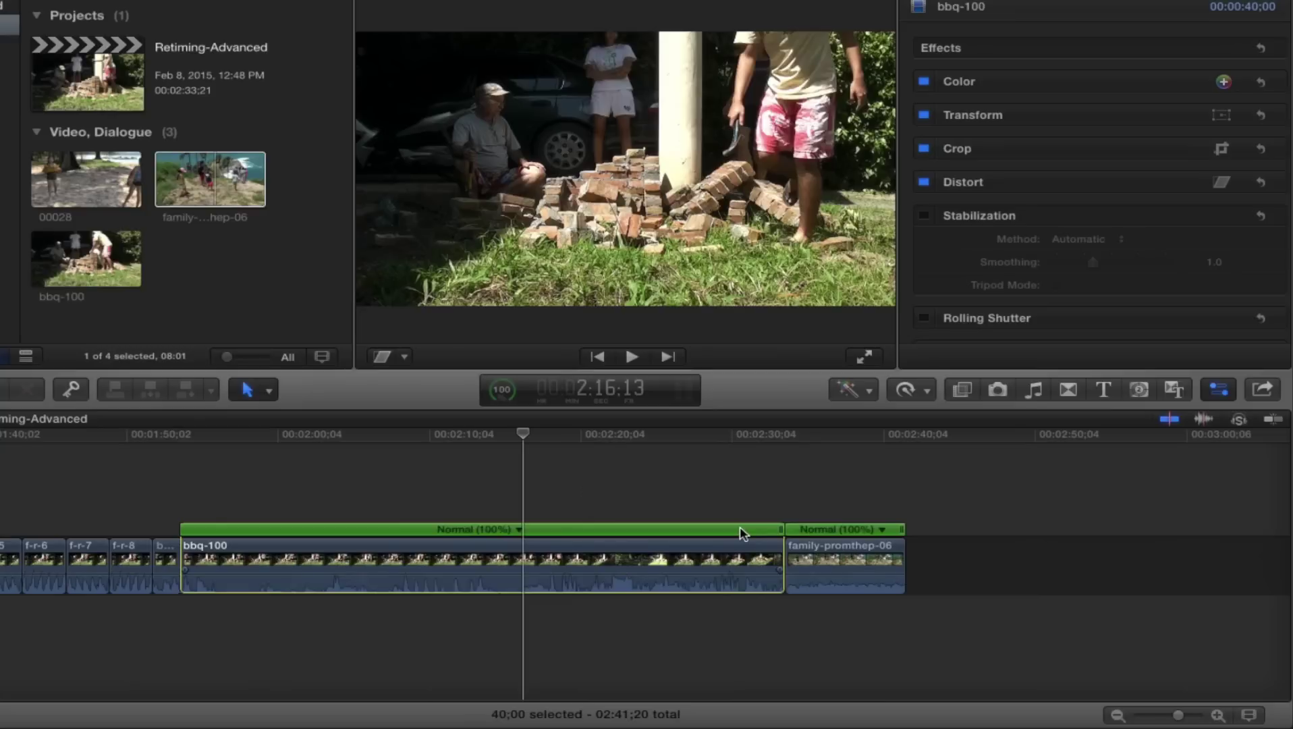
Copy the f-r-1 clip and move the playhead to the edit point at its end.
scroll(743, 533, left, 5)
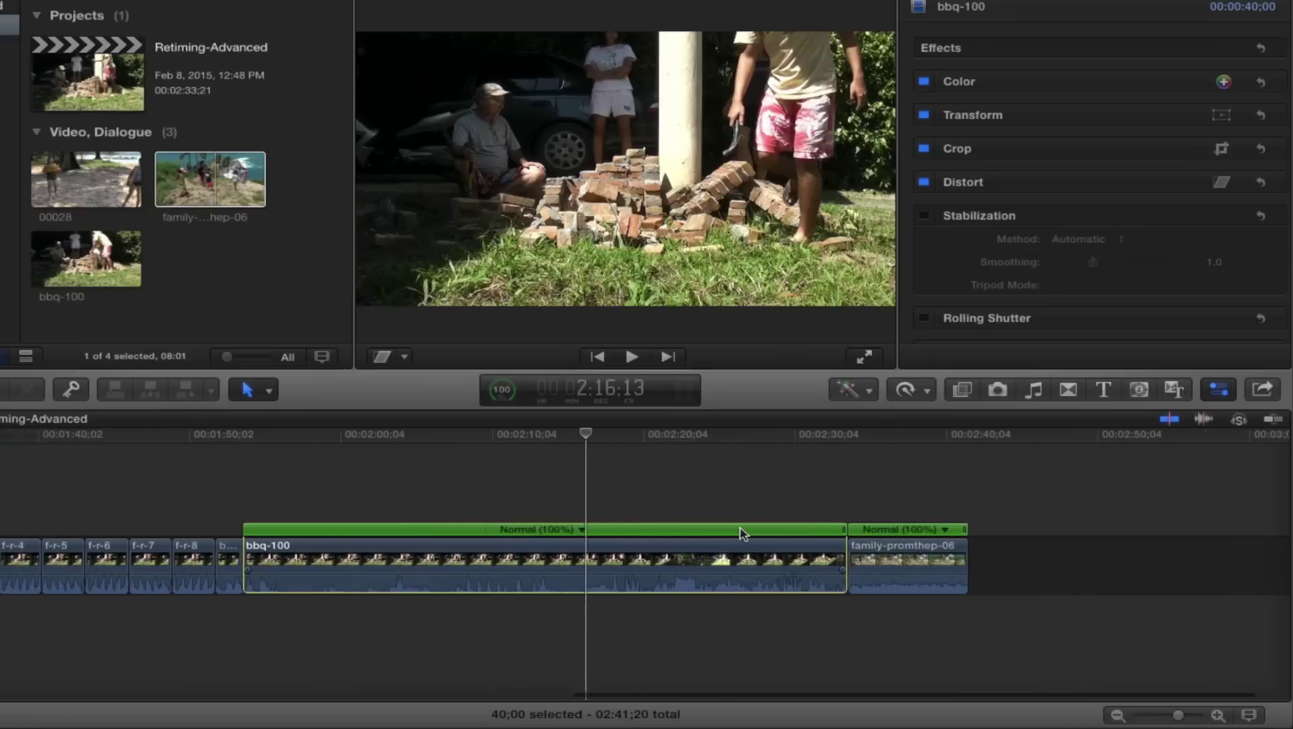
scroll(743, 533, left, 1)
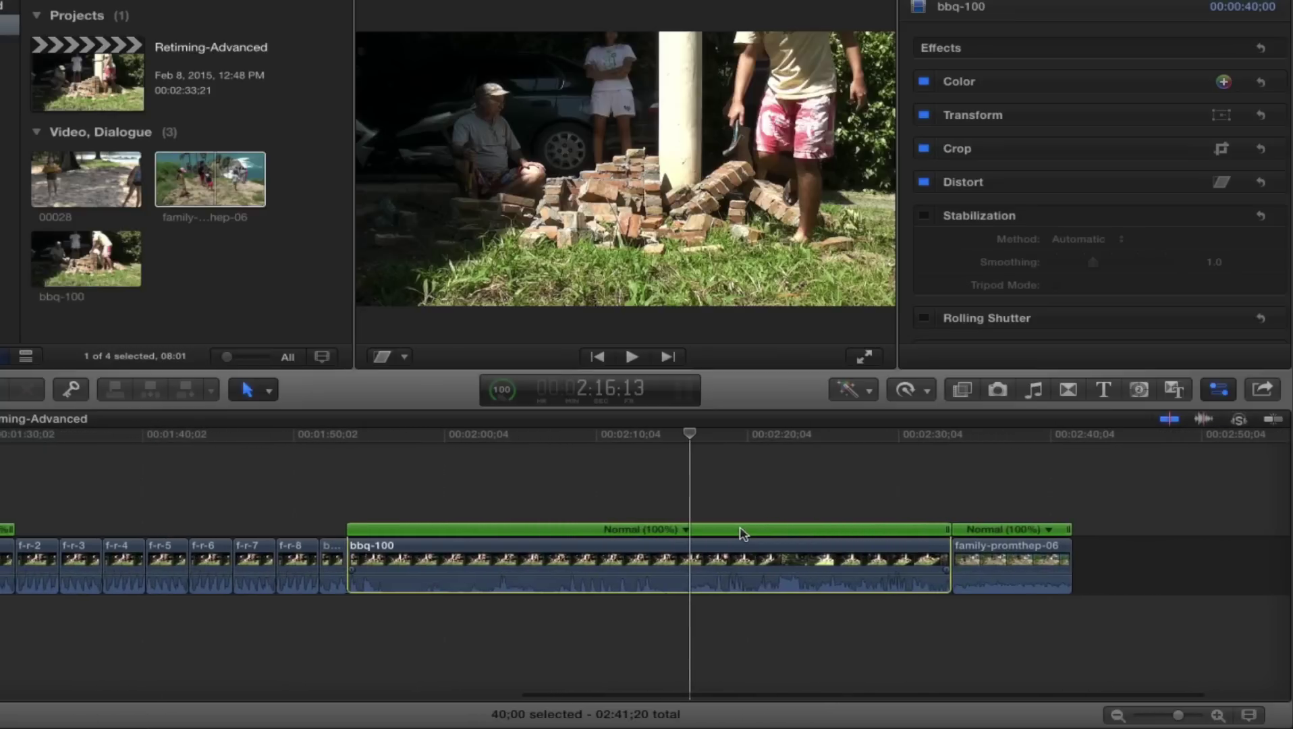
scroll(756, 522, left, 4)
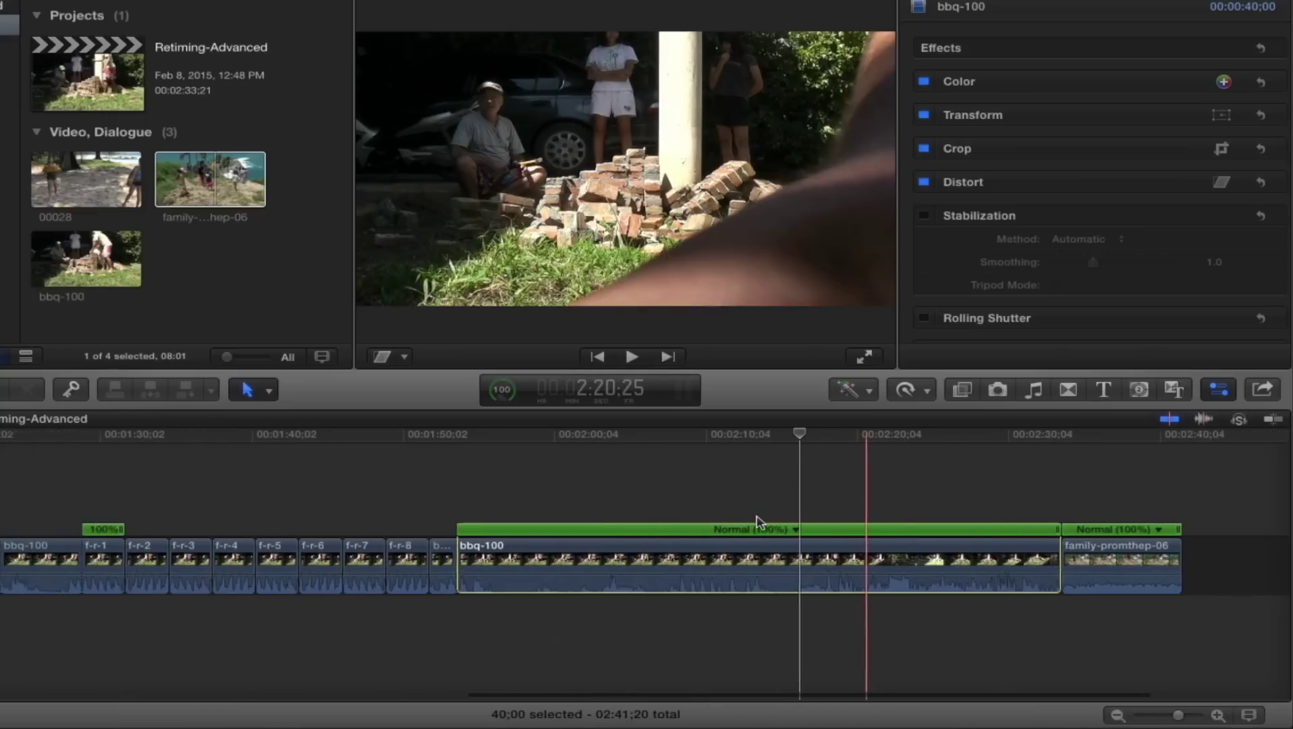
scroll(756, 521, left, 9)
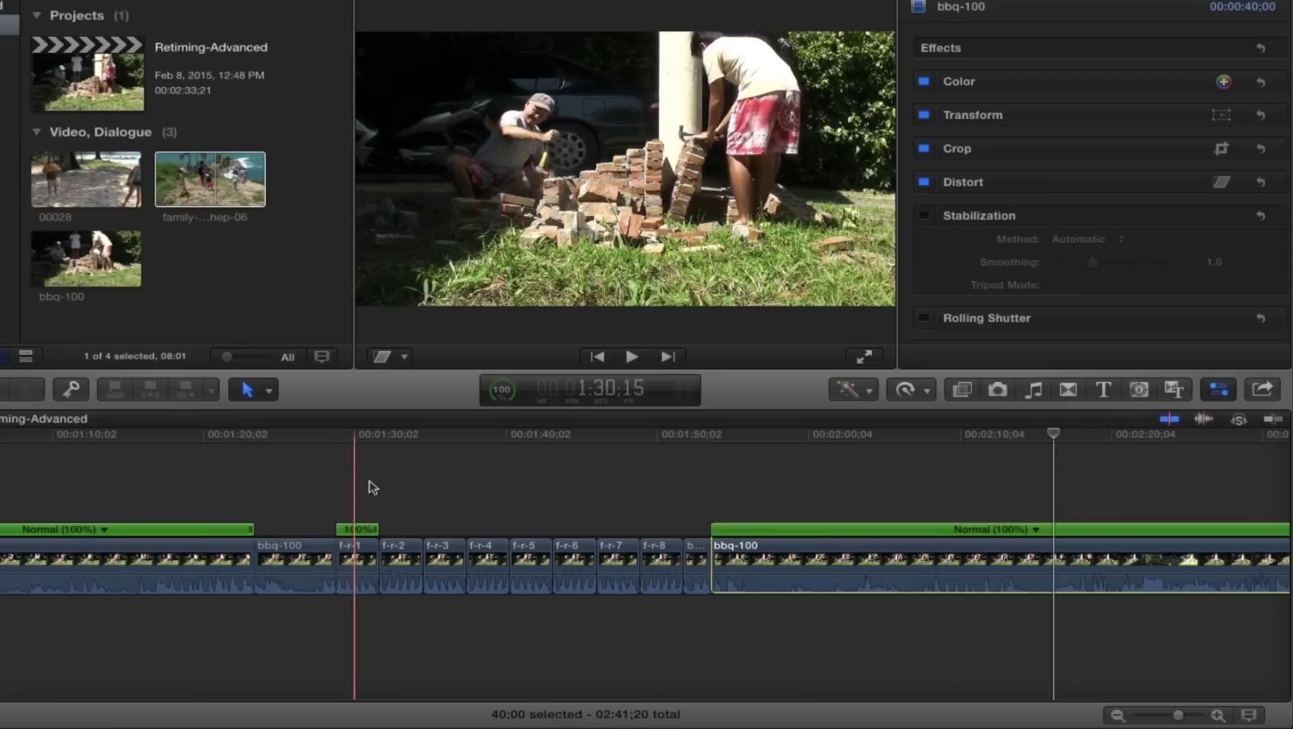
click(268, 390)
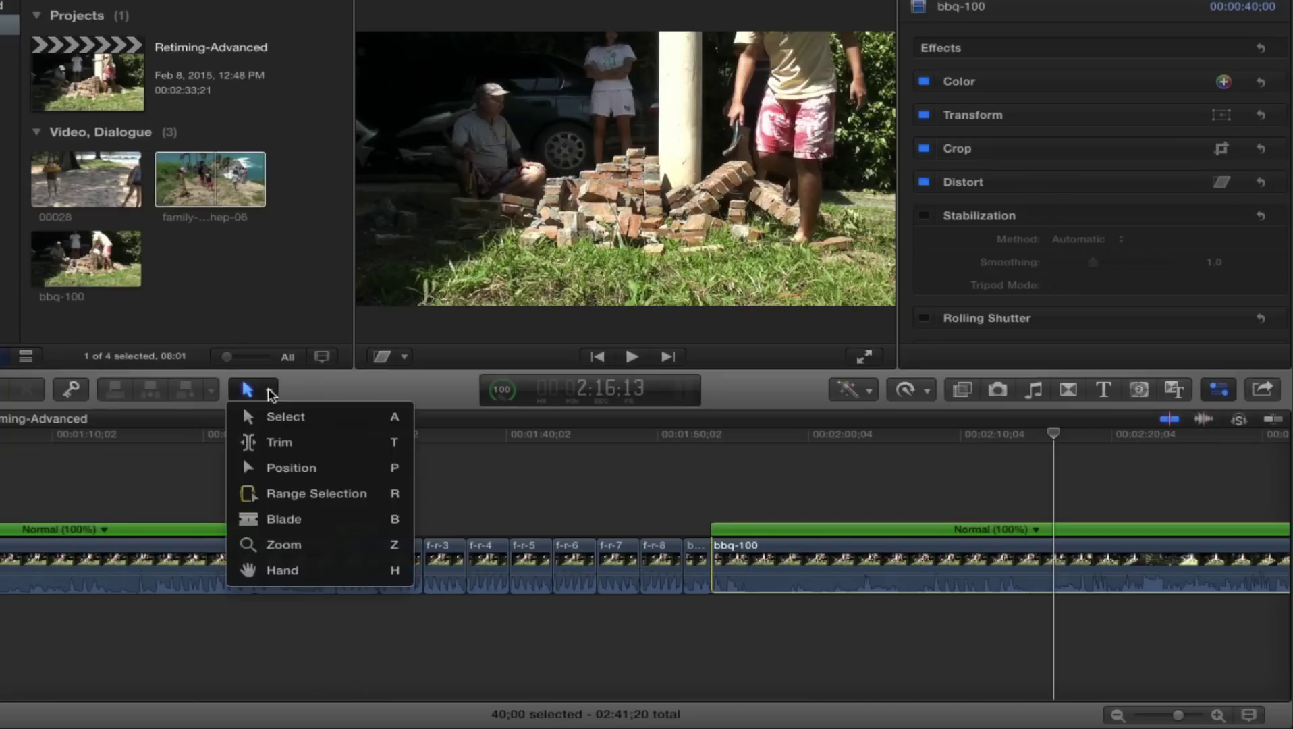
click(440, 390)
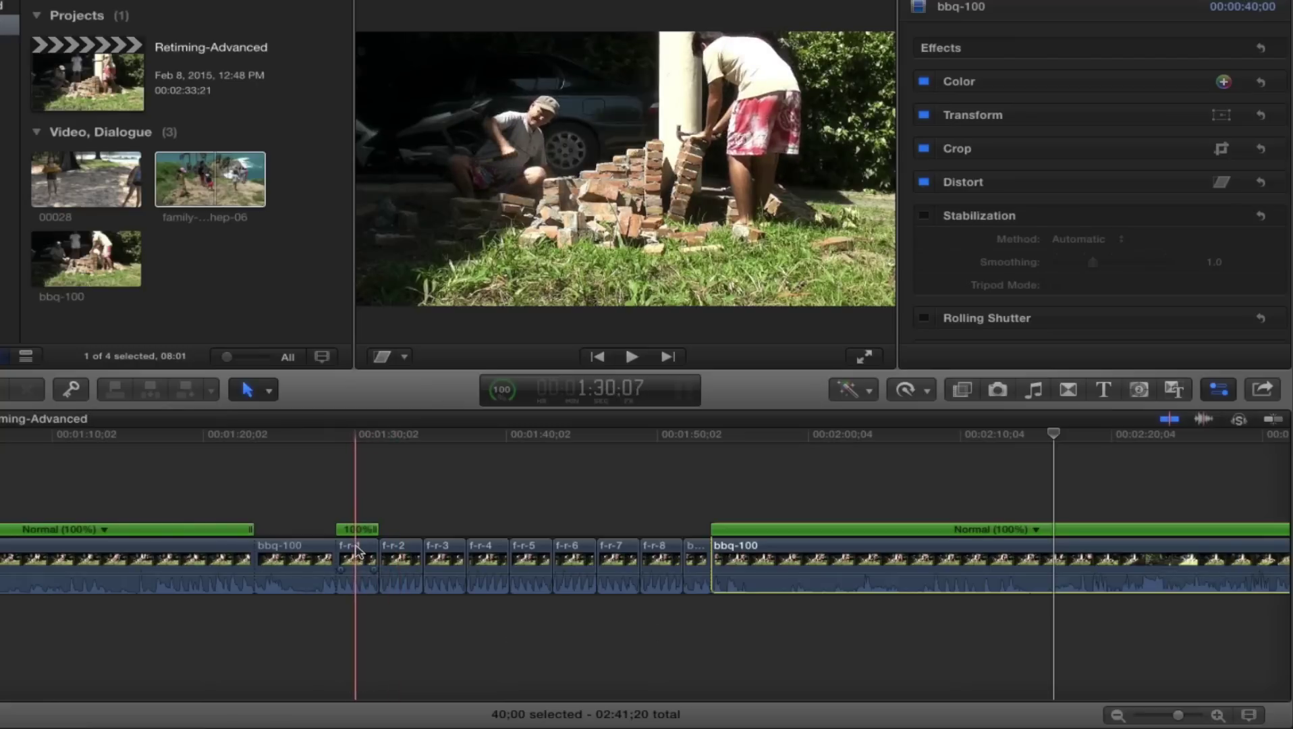
click(358, 550)
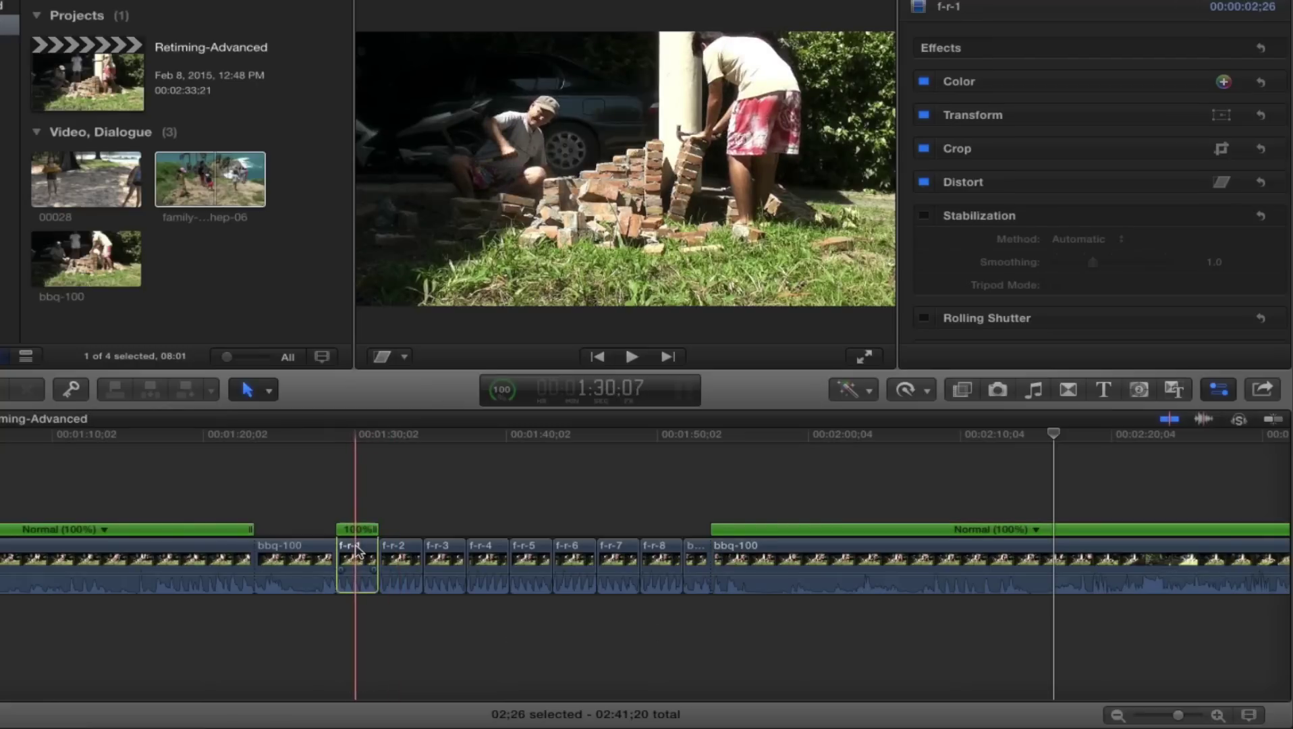
key(super+c)
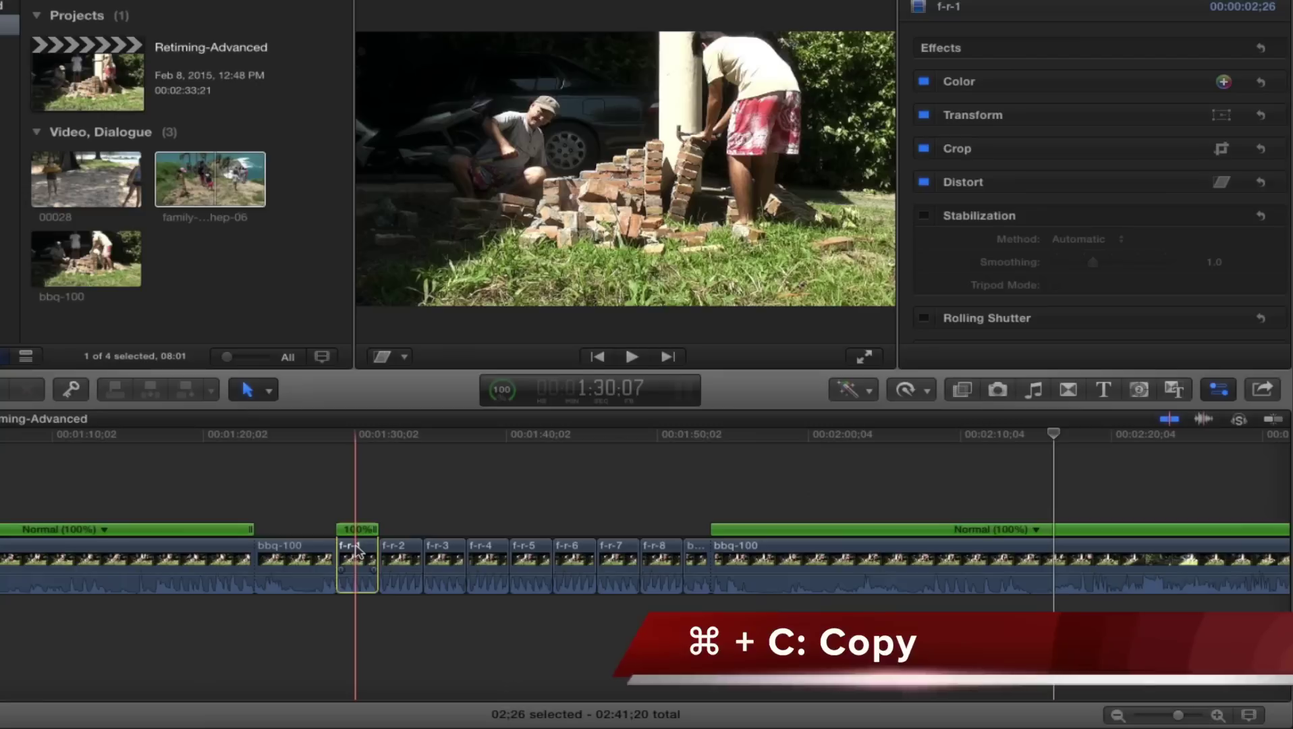
click(356, 433)
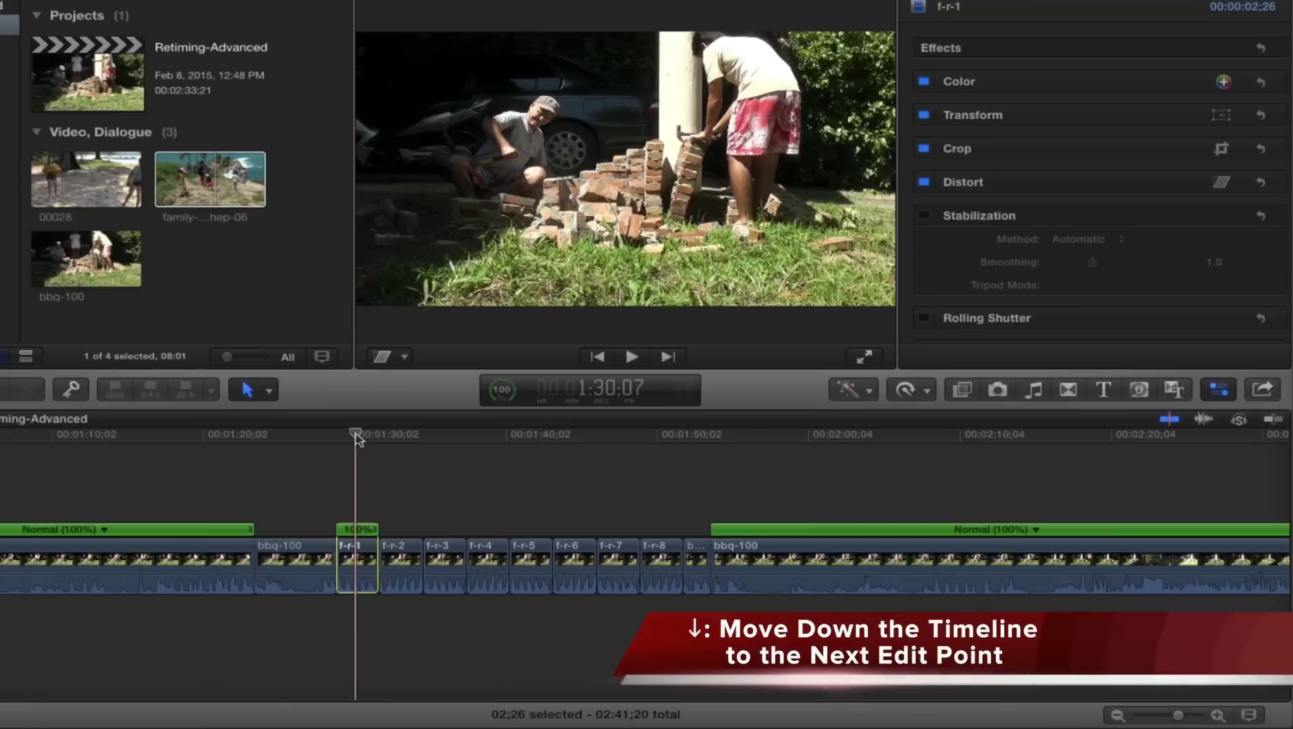
key(Down)
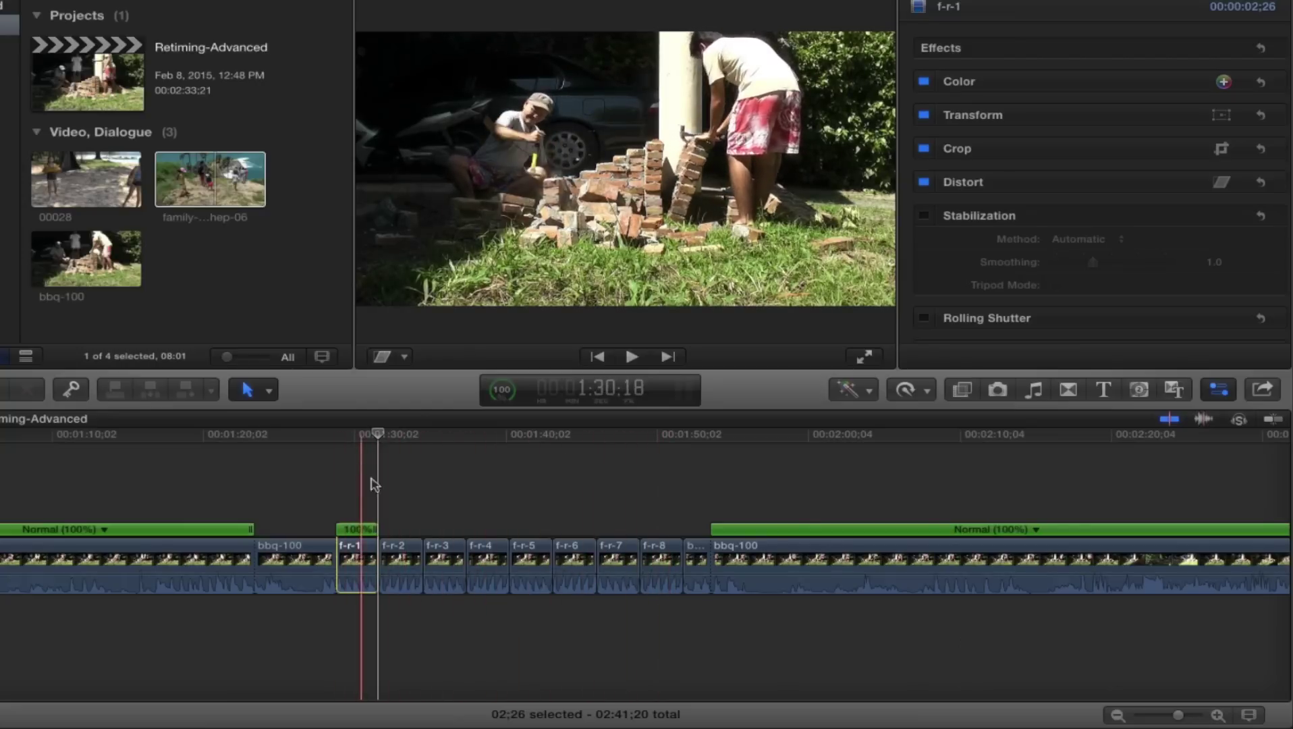
Select the f-r-2, f-r-4, f-r-6 and f-r-8 clips together and look up the Reverse Clip command among the retiming options.
click(403, 550)
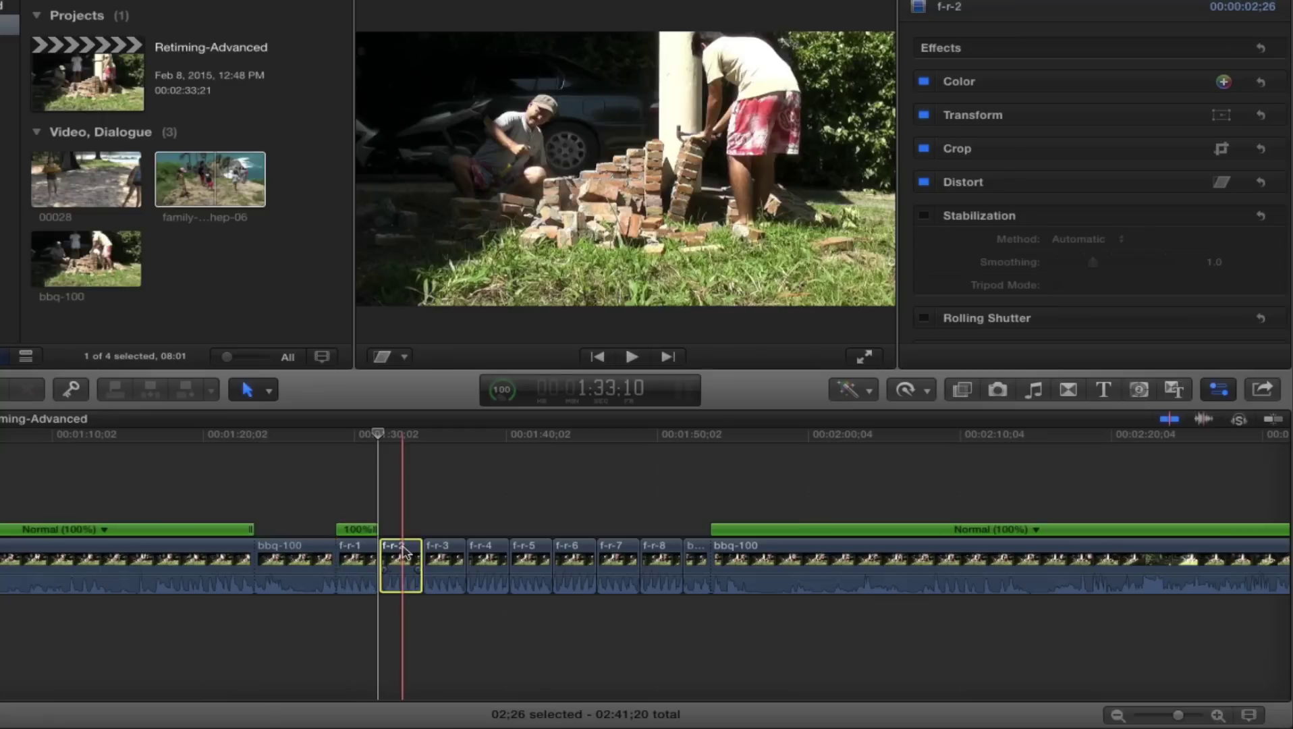
super+click(490, 560)
super+click(575, 557)
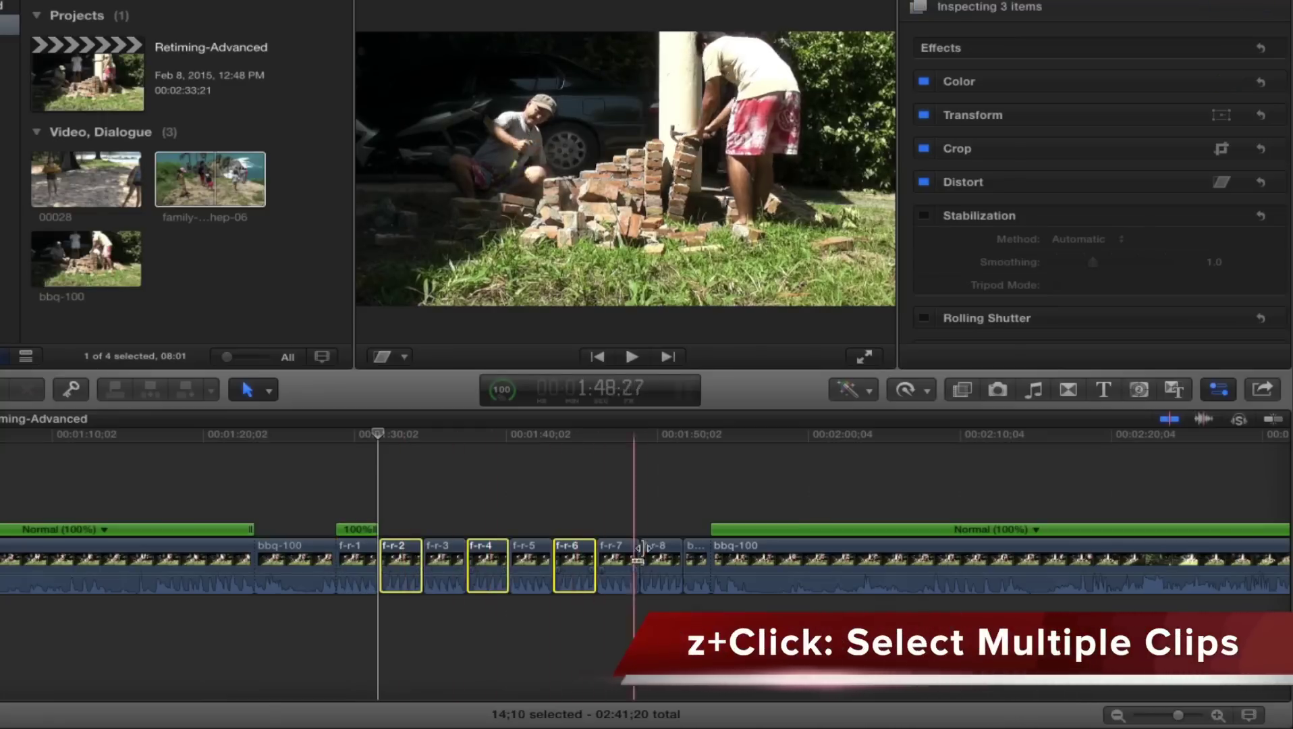
super+click(662, 555)
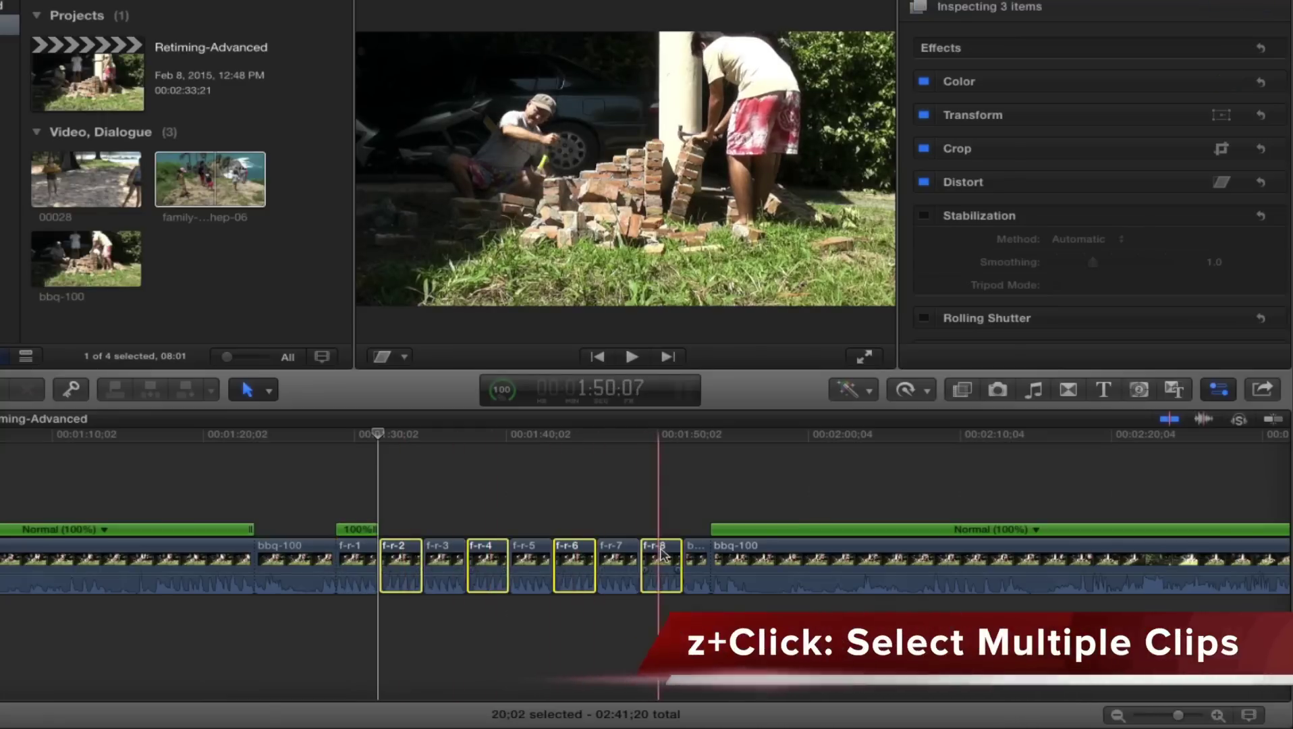
click(929, 390)
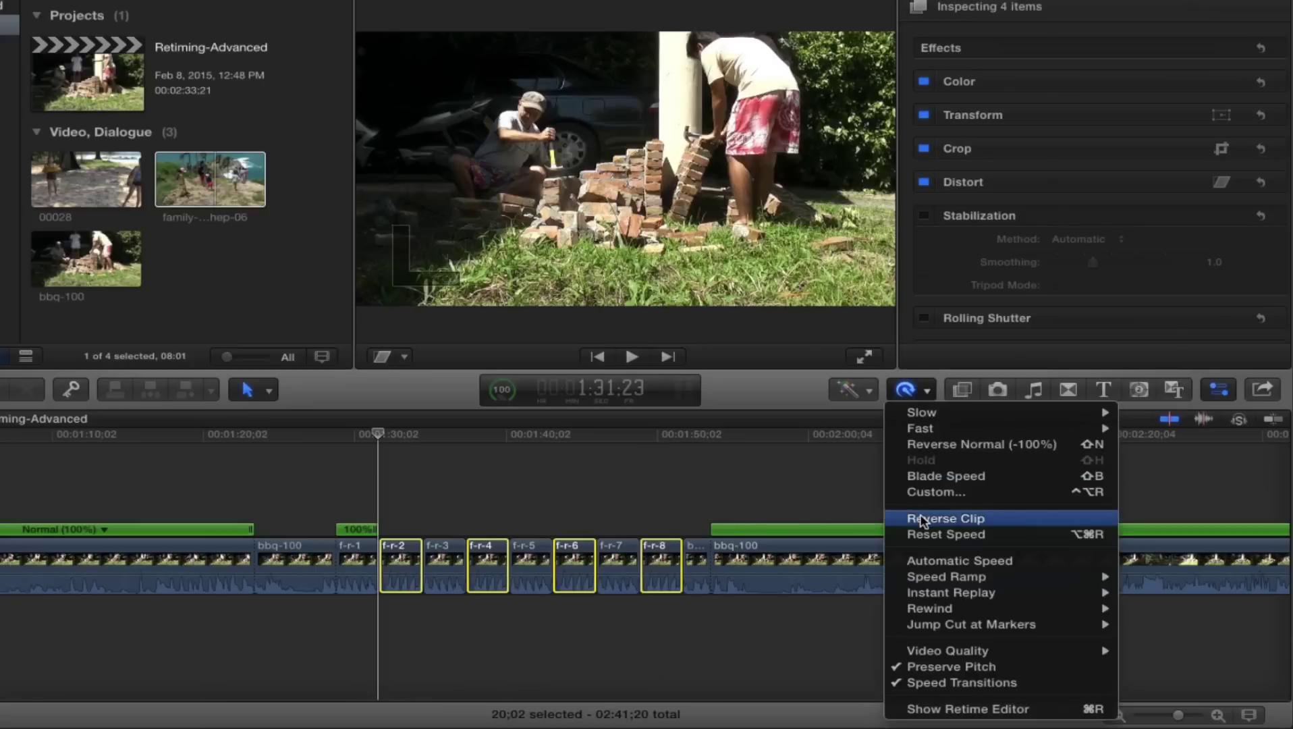
click(649, 479)
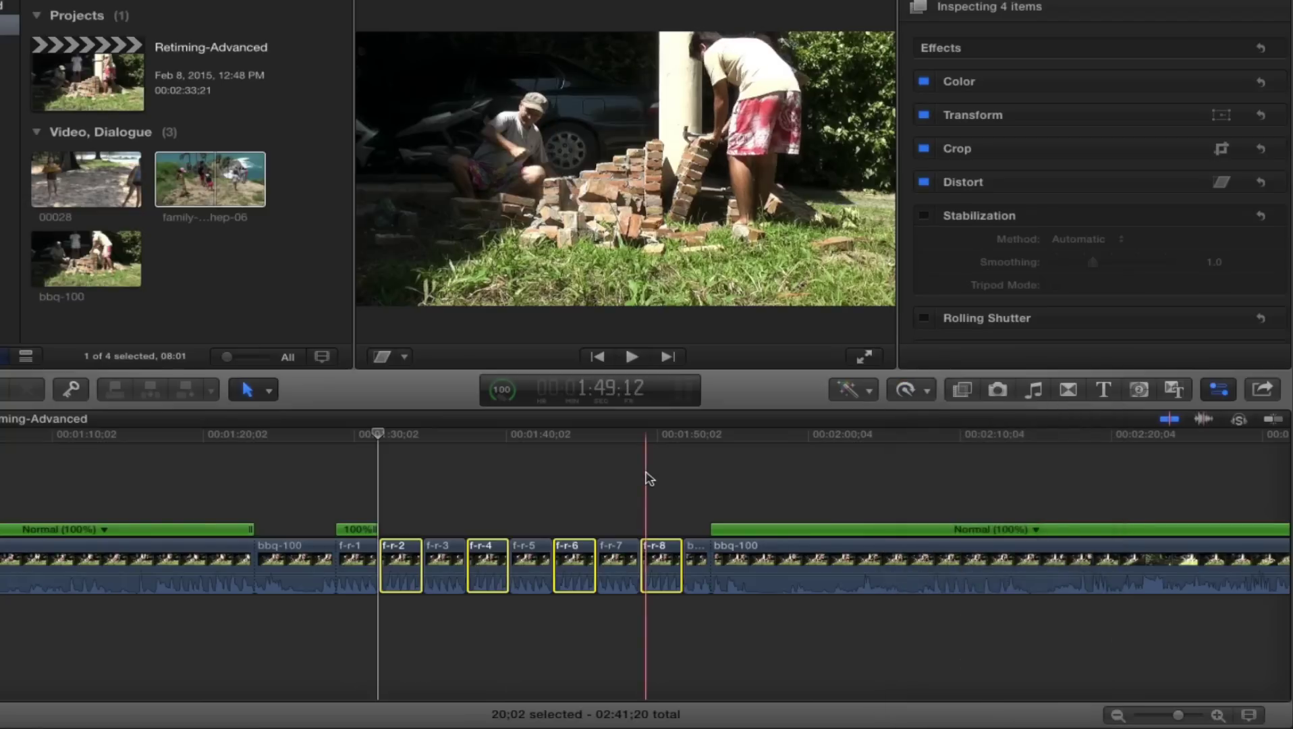
Combine clips f-r-1 through f-r-8 into a compound clip named forward-reverse in event 1-18-15.
click(477, 461)
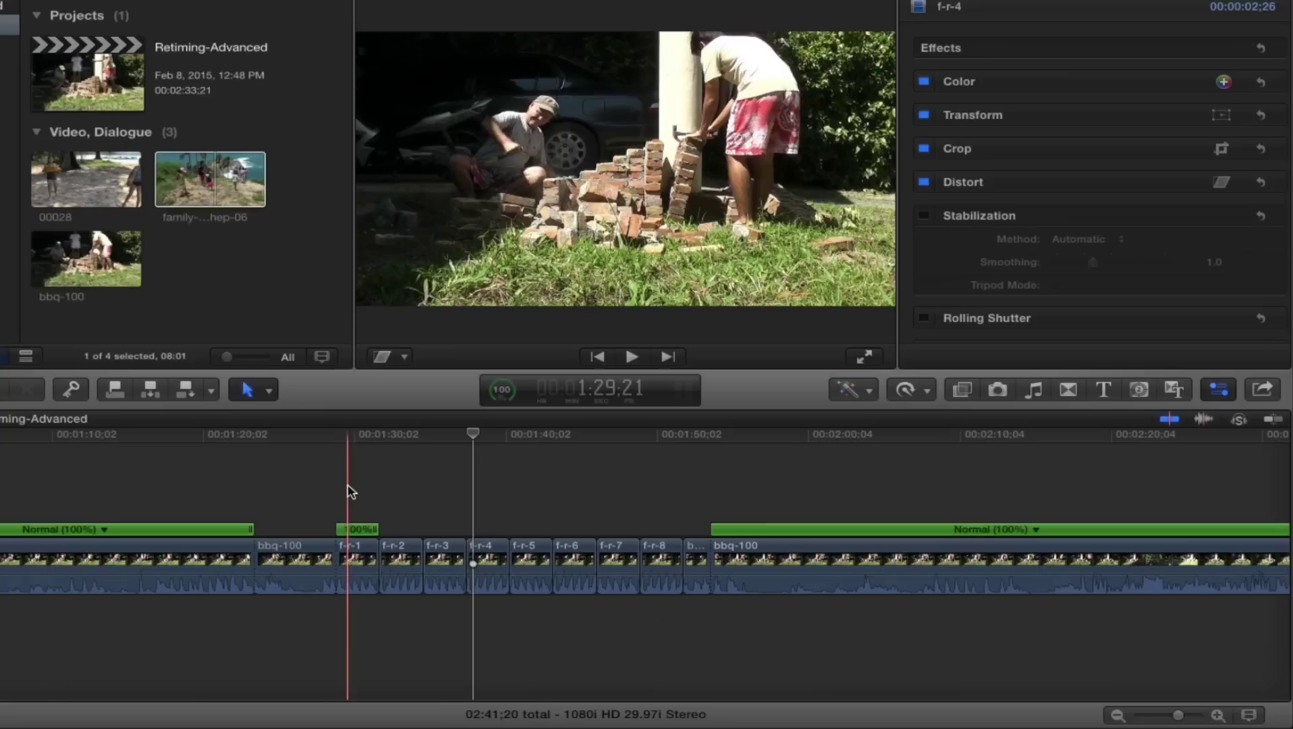
drag(348, 485, 676, 649)
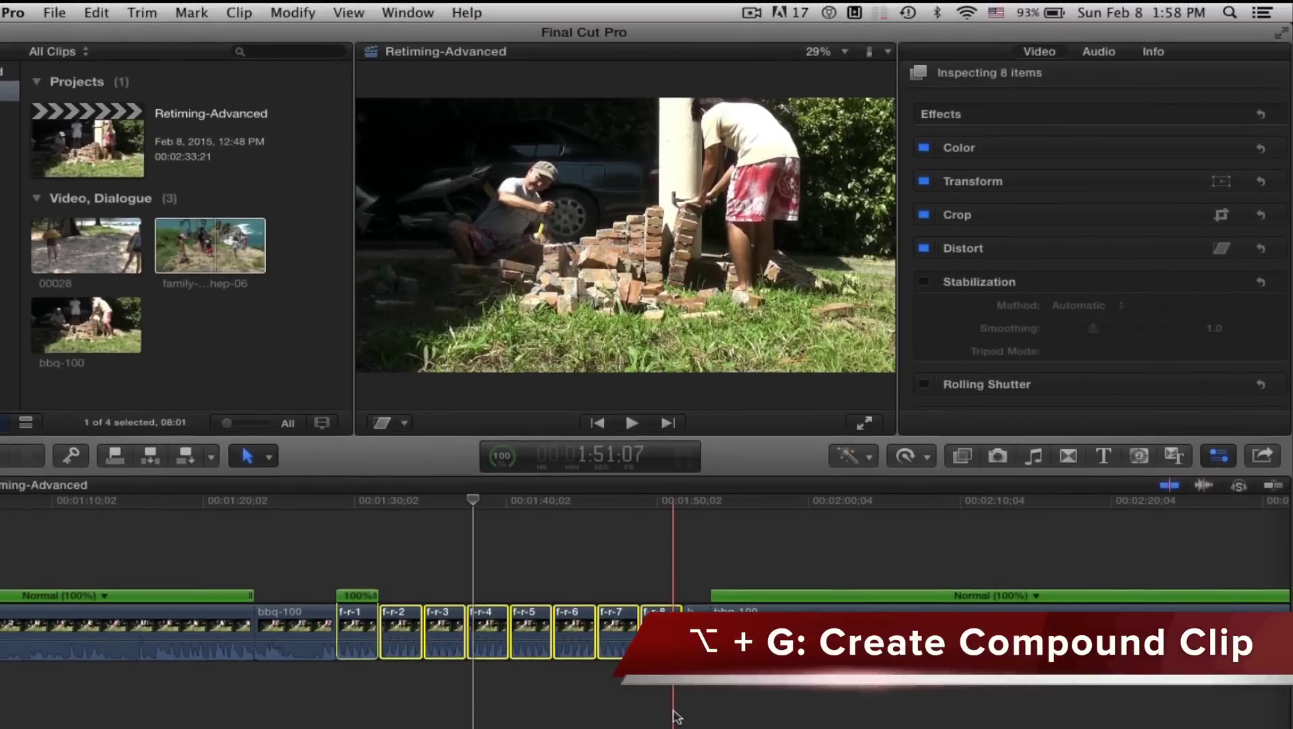
key(alt+g)
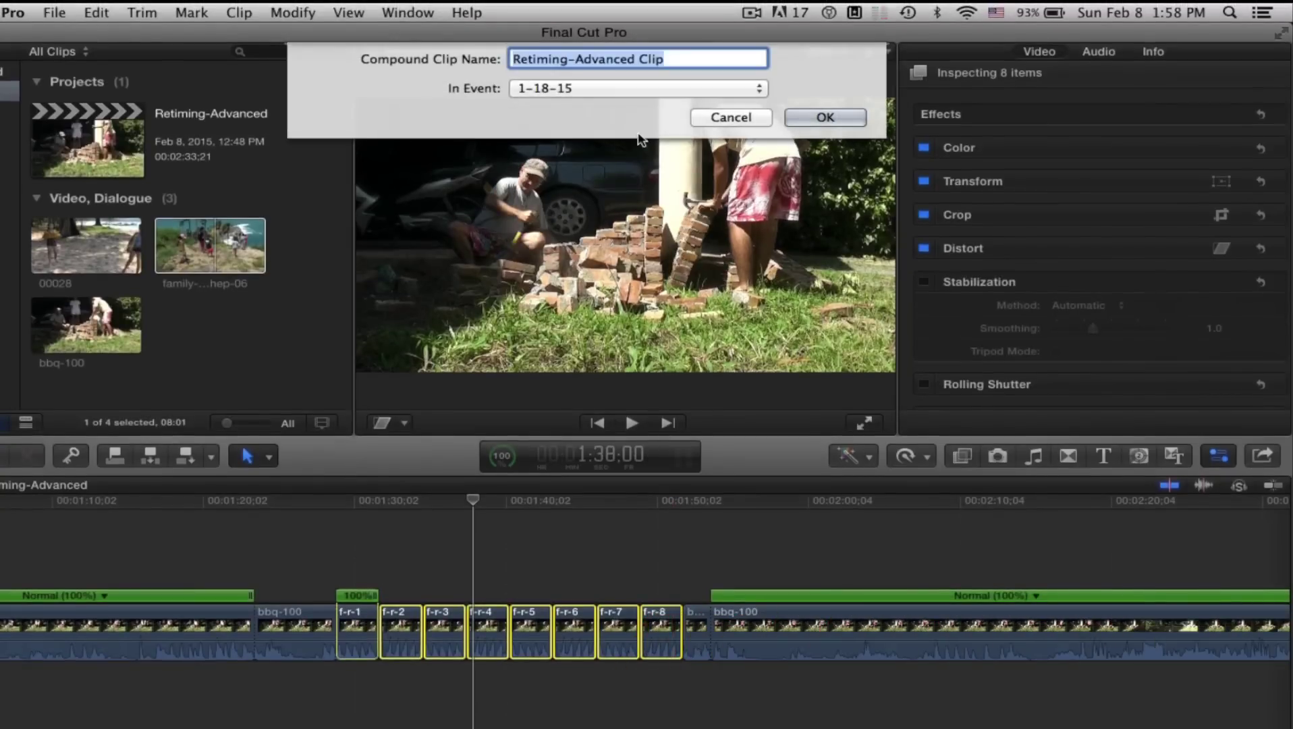
text(forward-reverse)
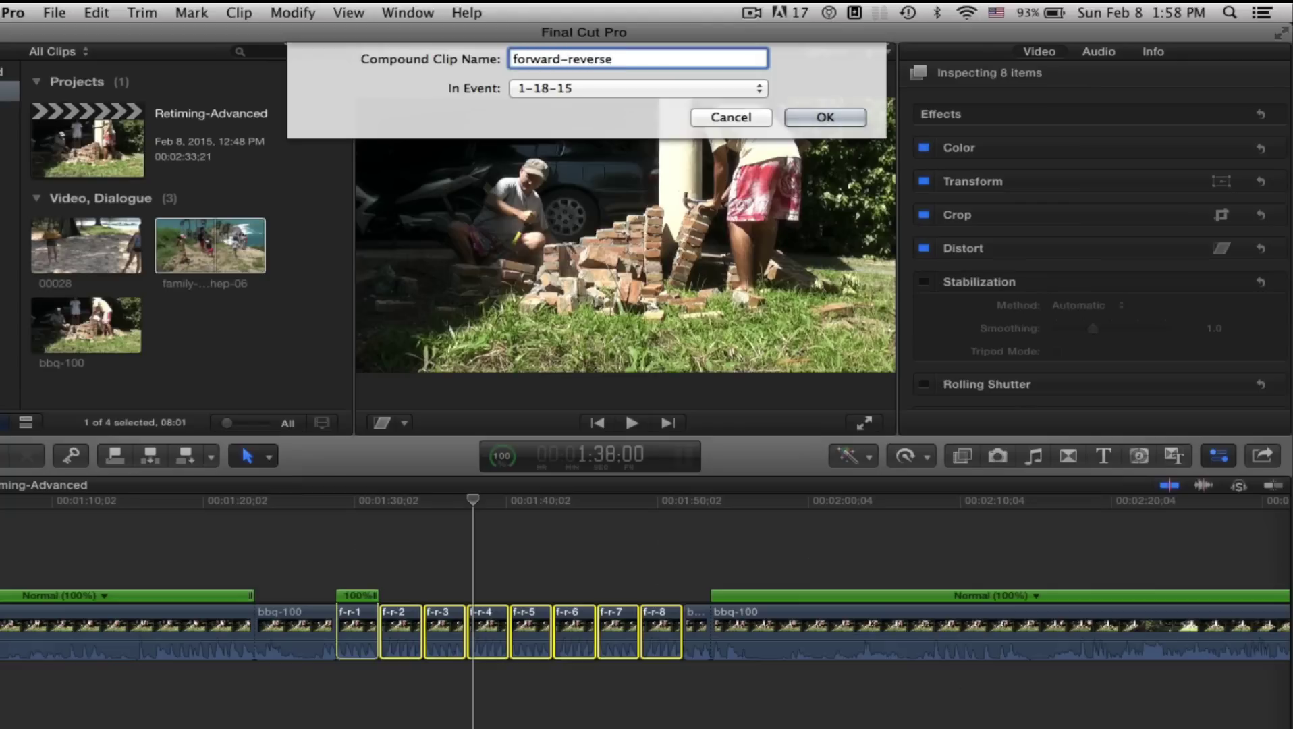
key(Return)
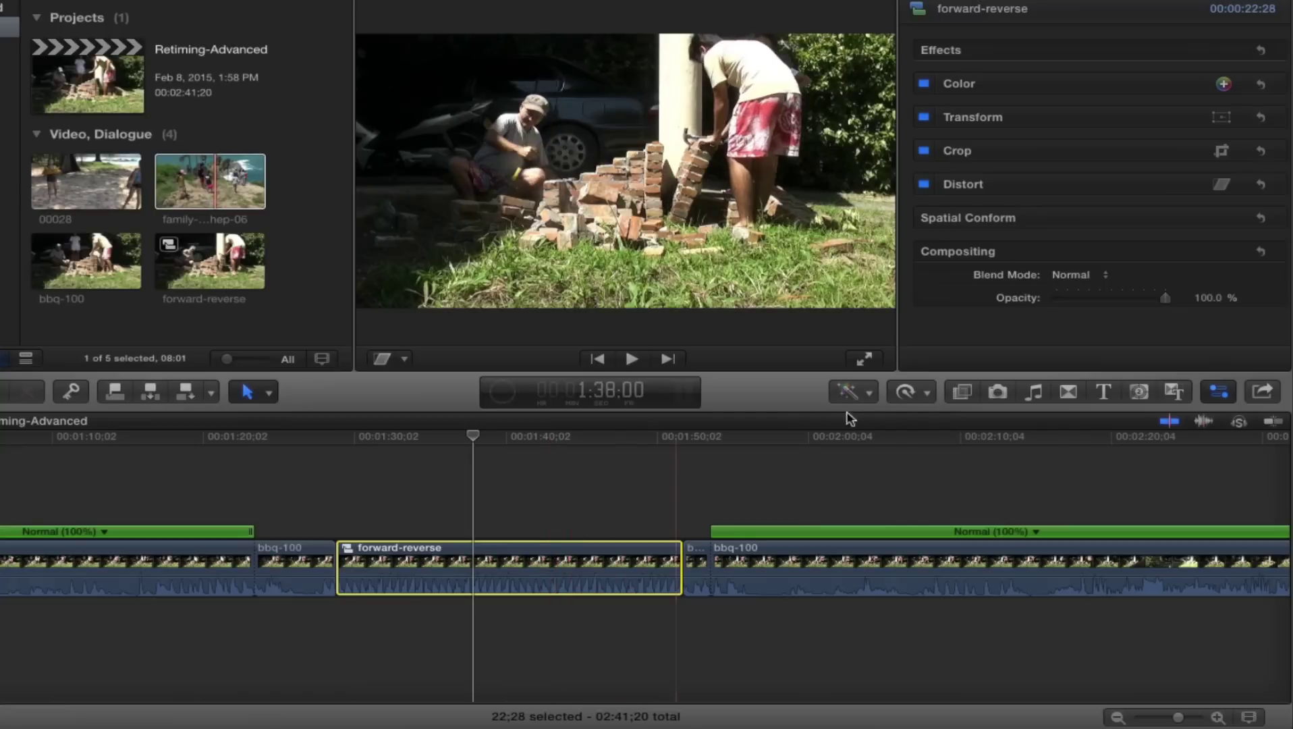
Speed up the forward-reverse compound clip with the Fast 8x retiming preset.
click(927, 393)
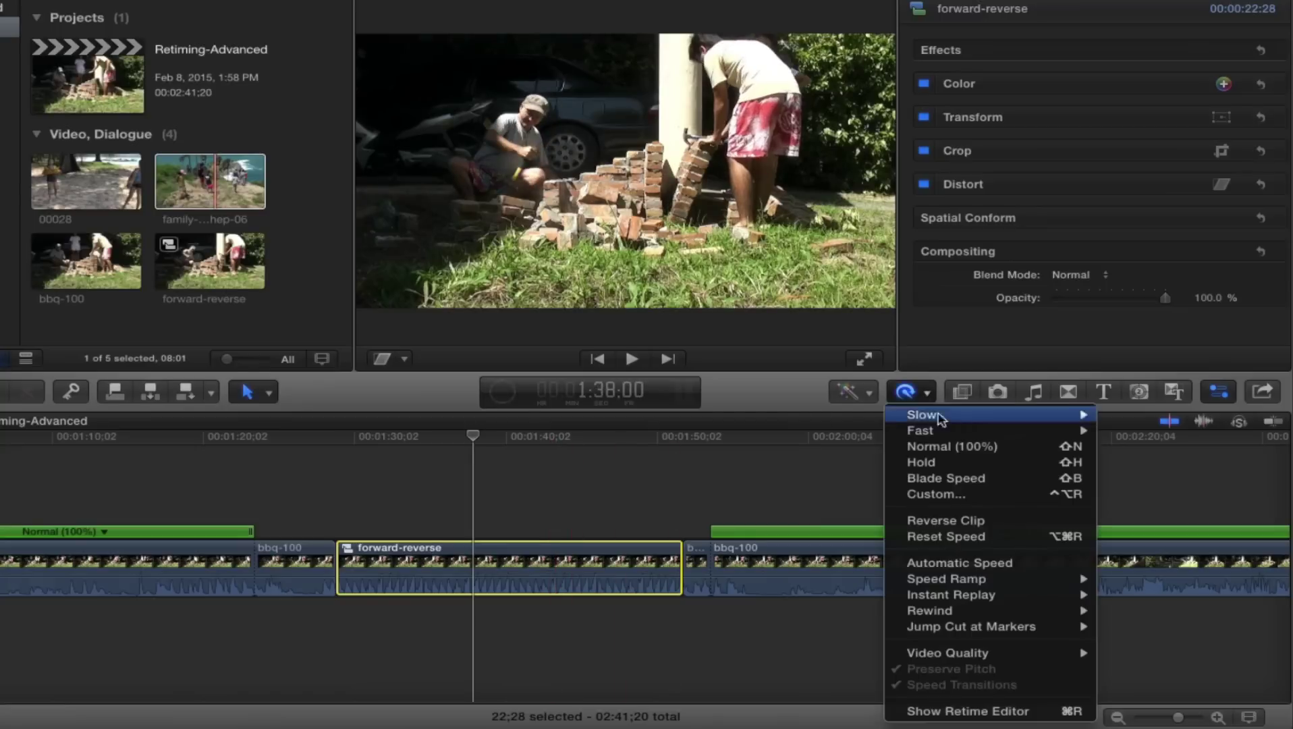
mouse_move(988, 434)
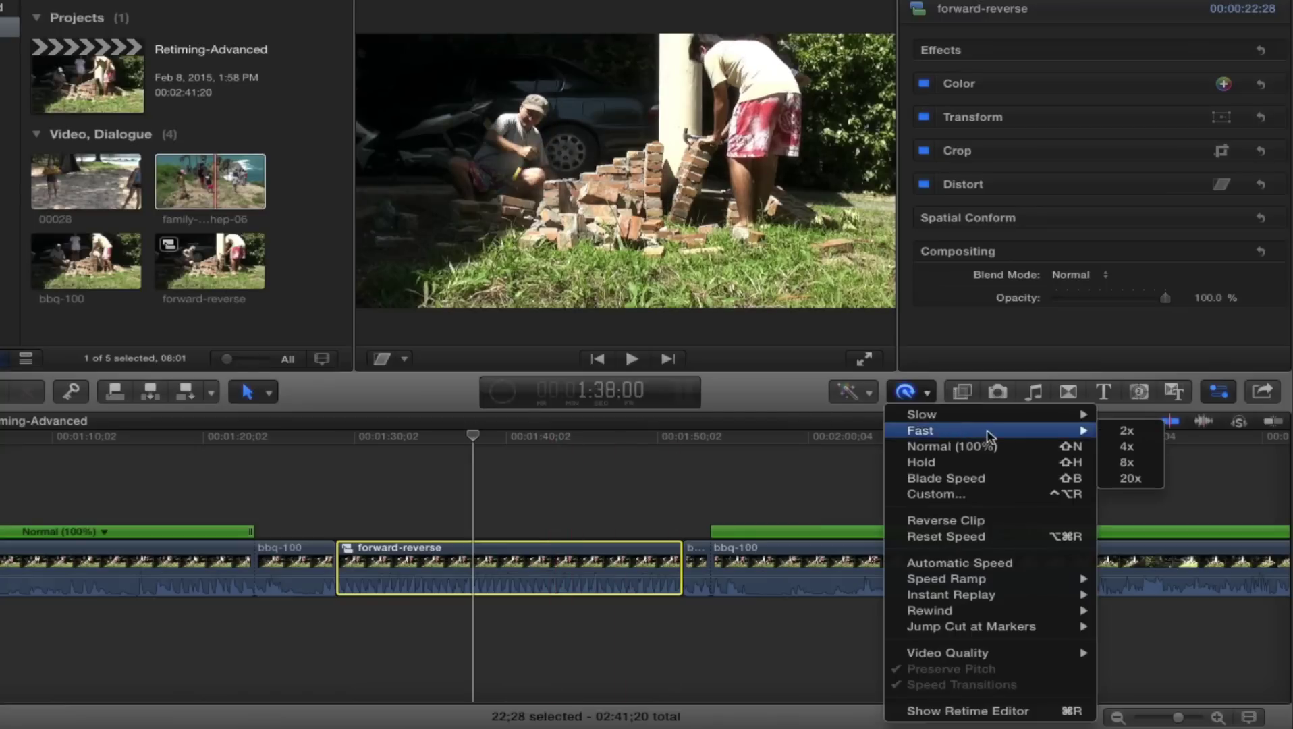
click(1123, 462)
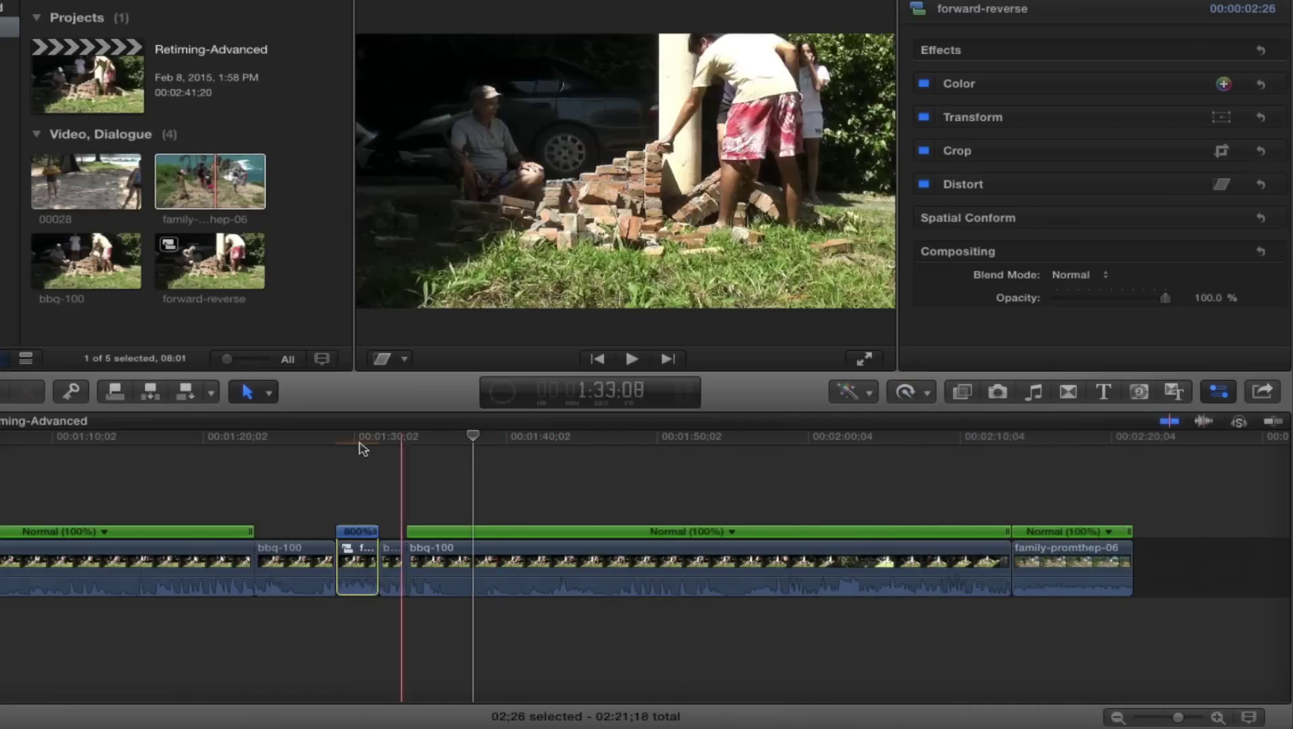
Play back the sped-up forward-reverse clip twice, starting just before it.
click(334, 435)
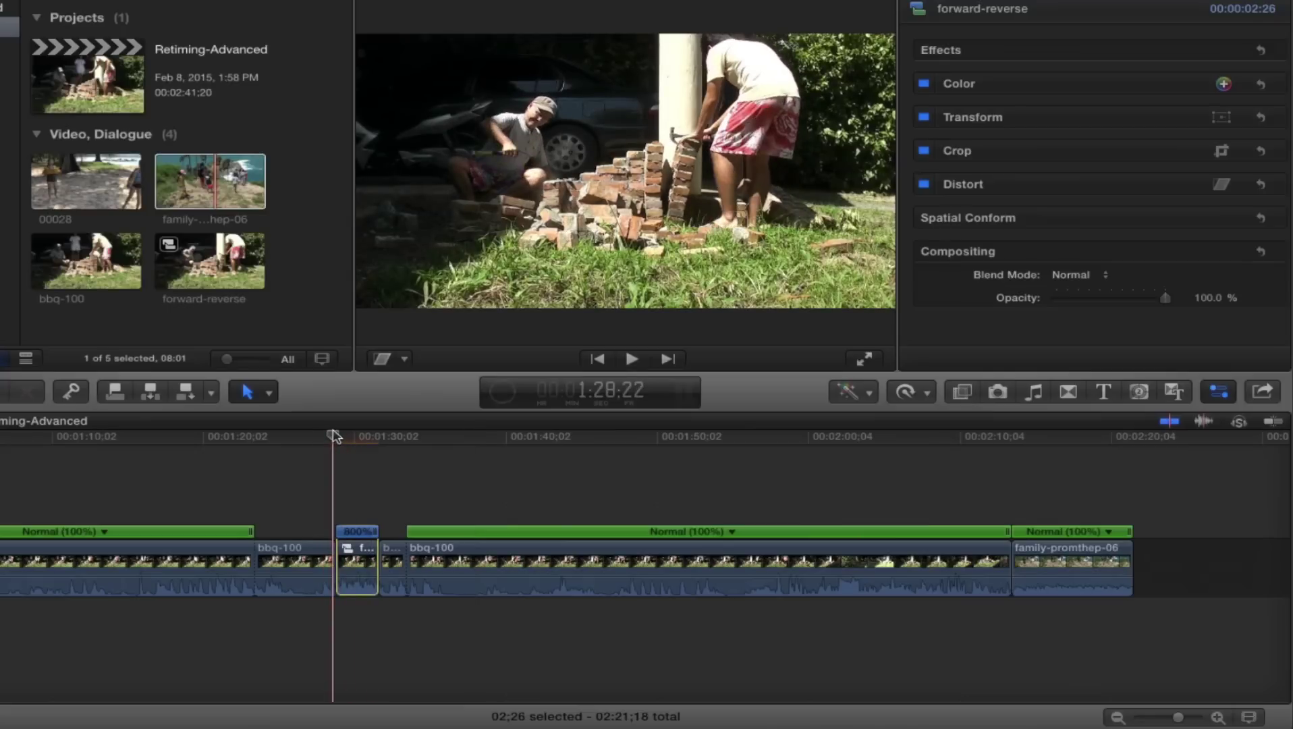
key(space)
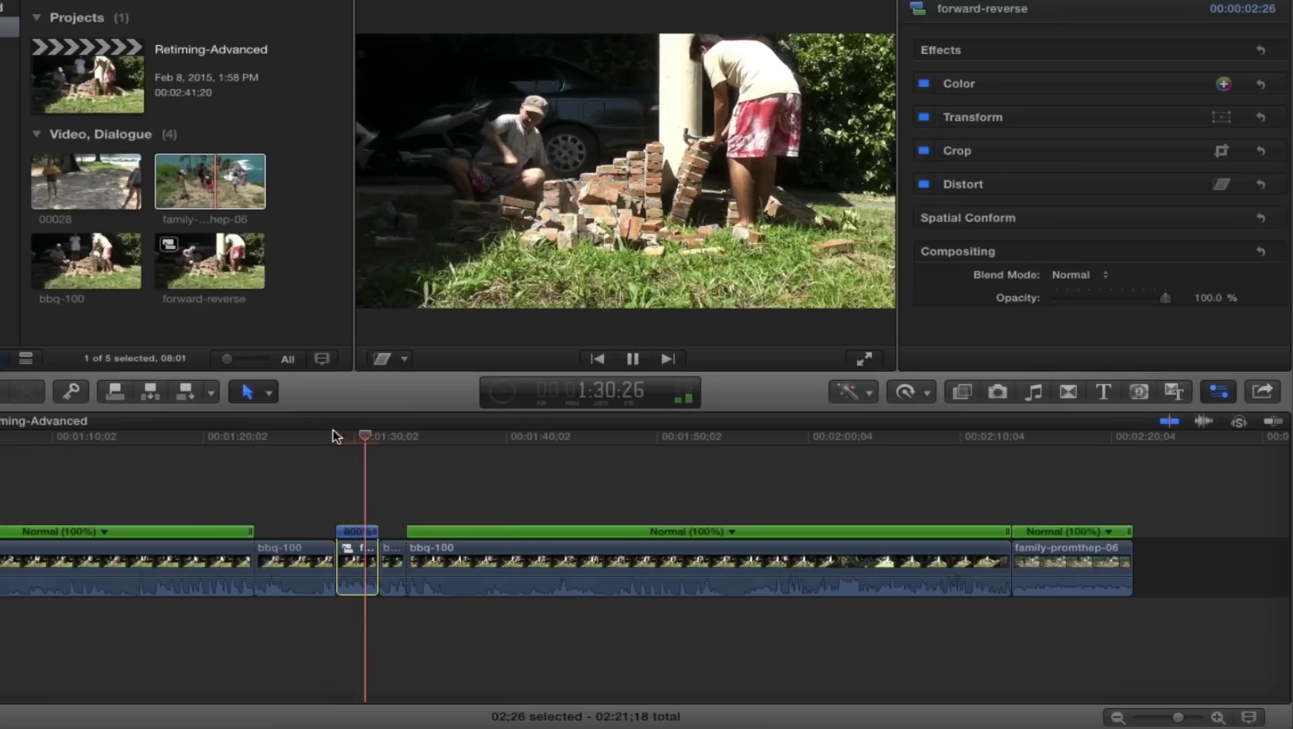
key(space)
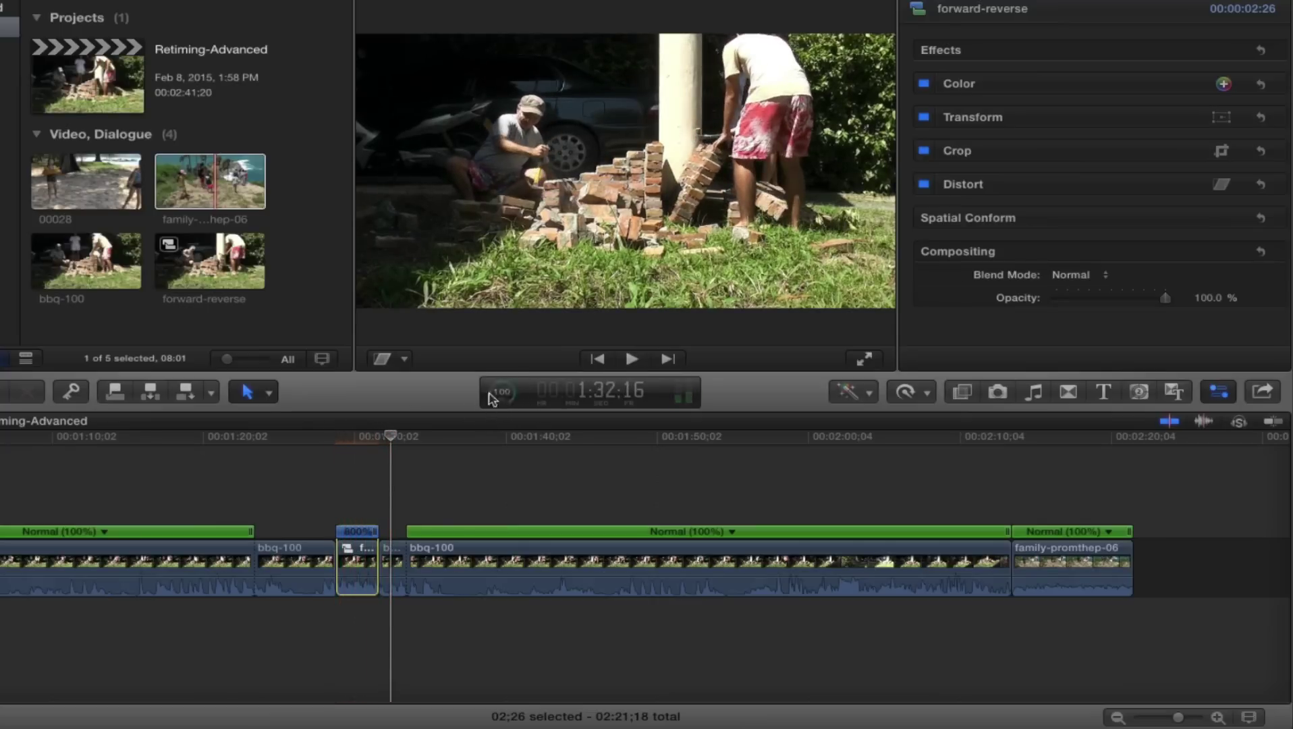
click(329, 449)
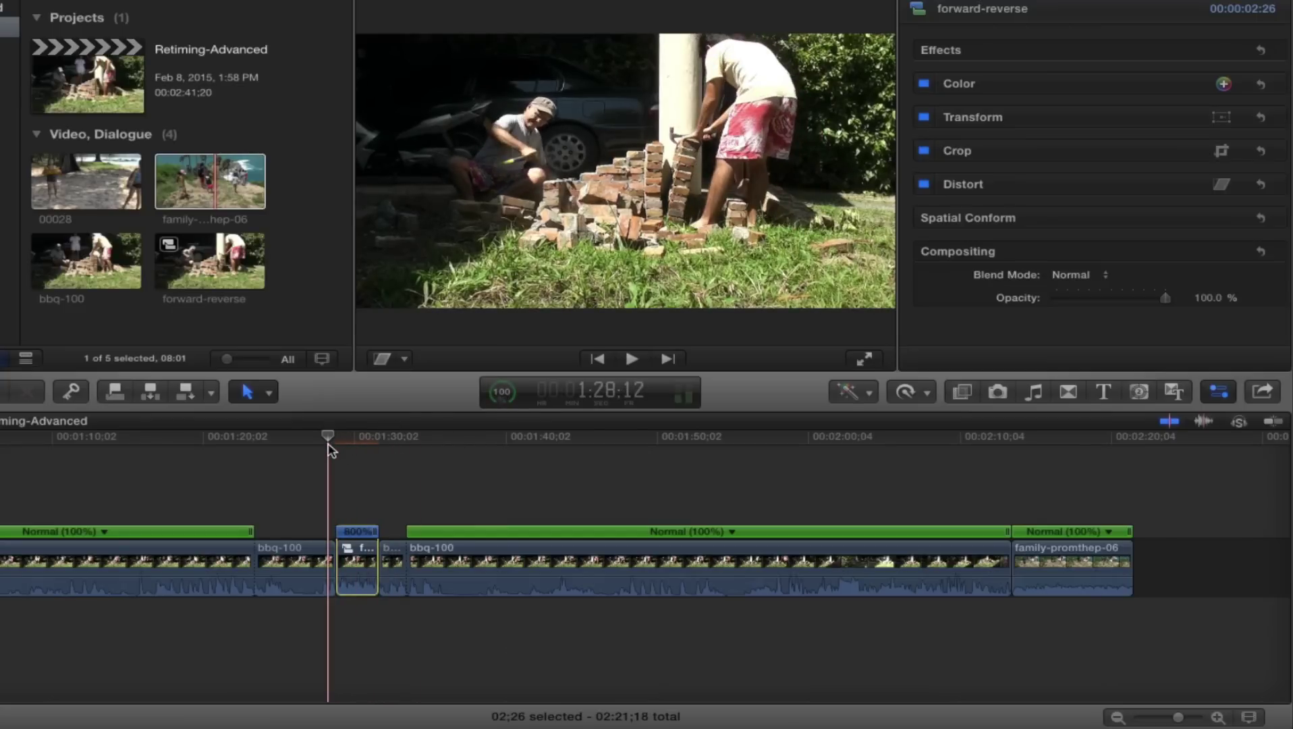
key(space)
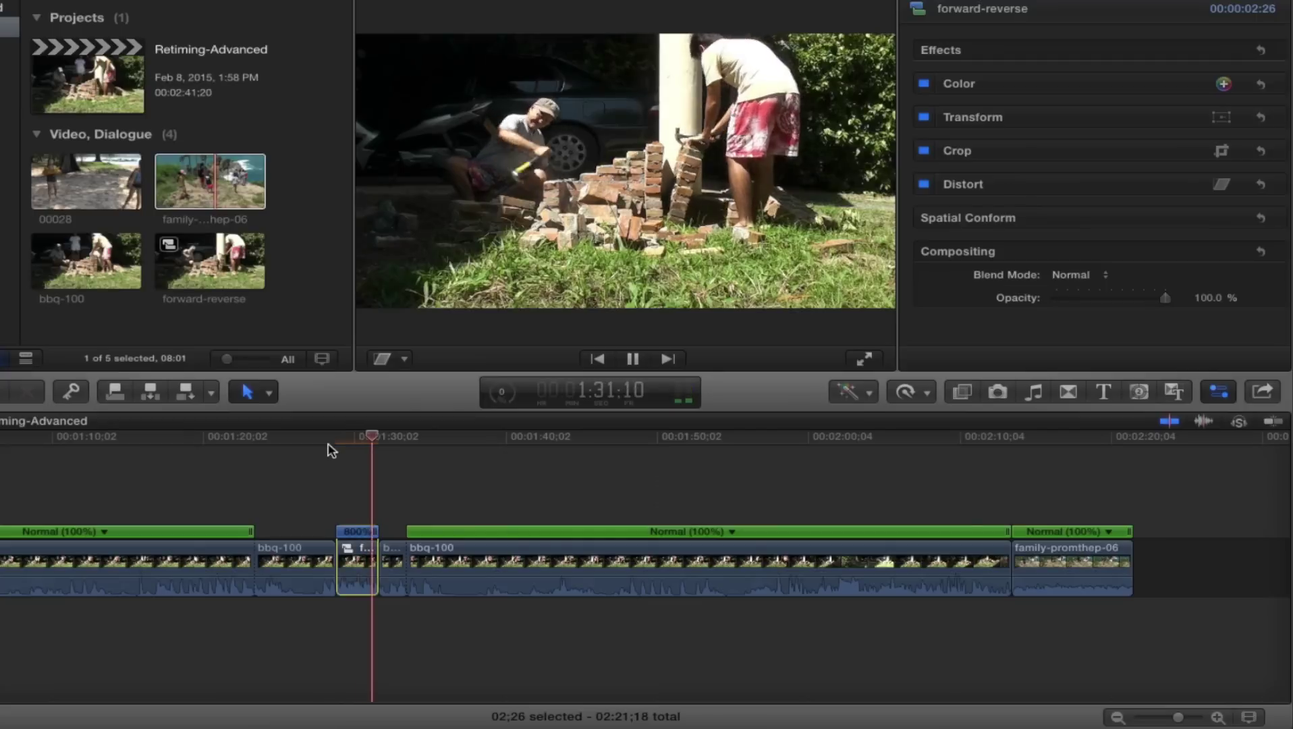
key(space)
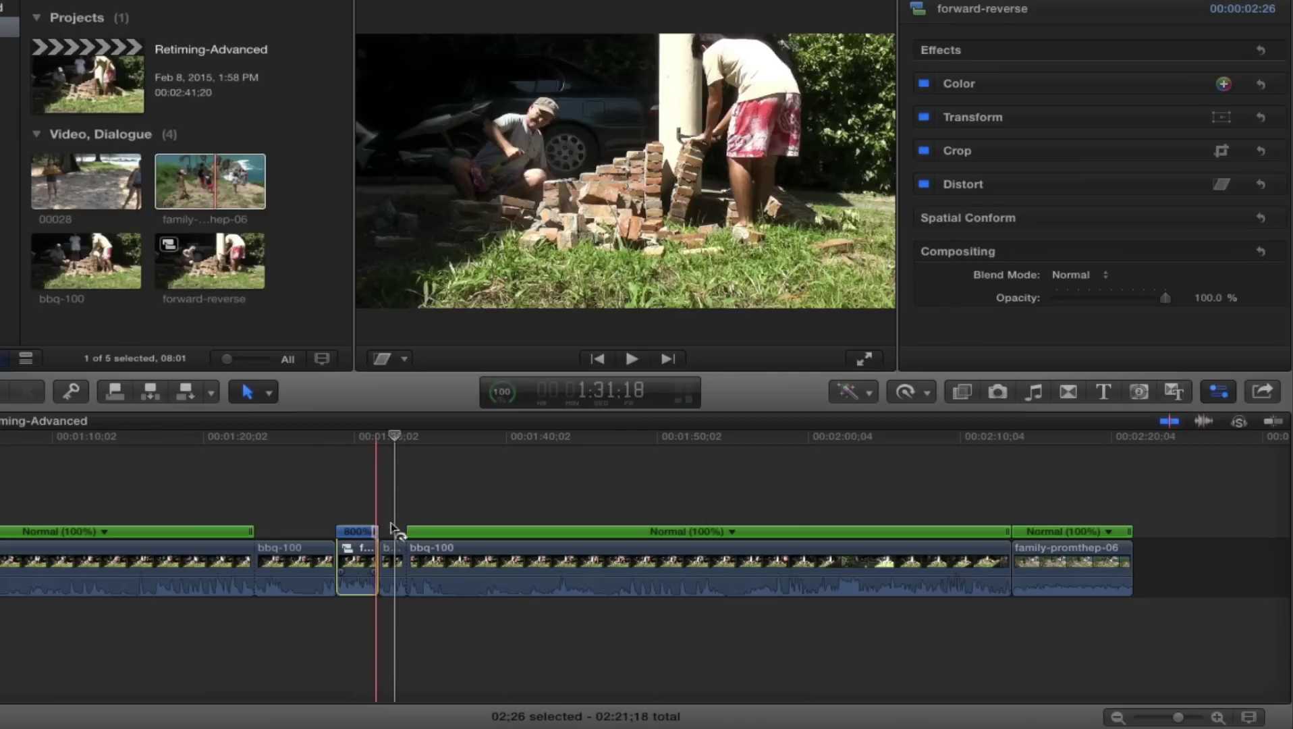
Apply a 2x Rewind to the bbq-100 clip that precedes family-promthep-06.
click(702, 550)
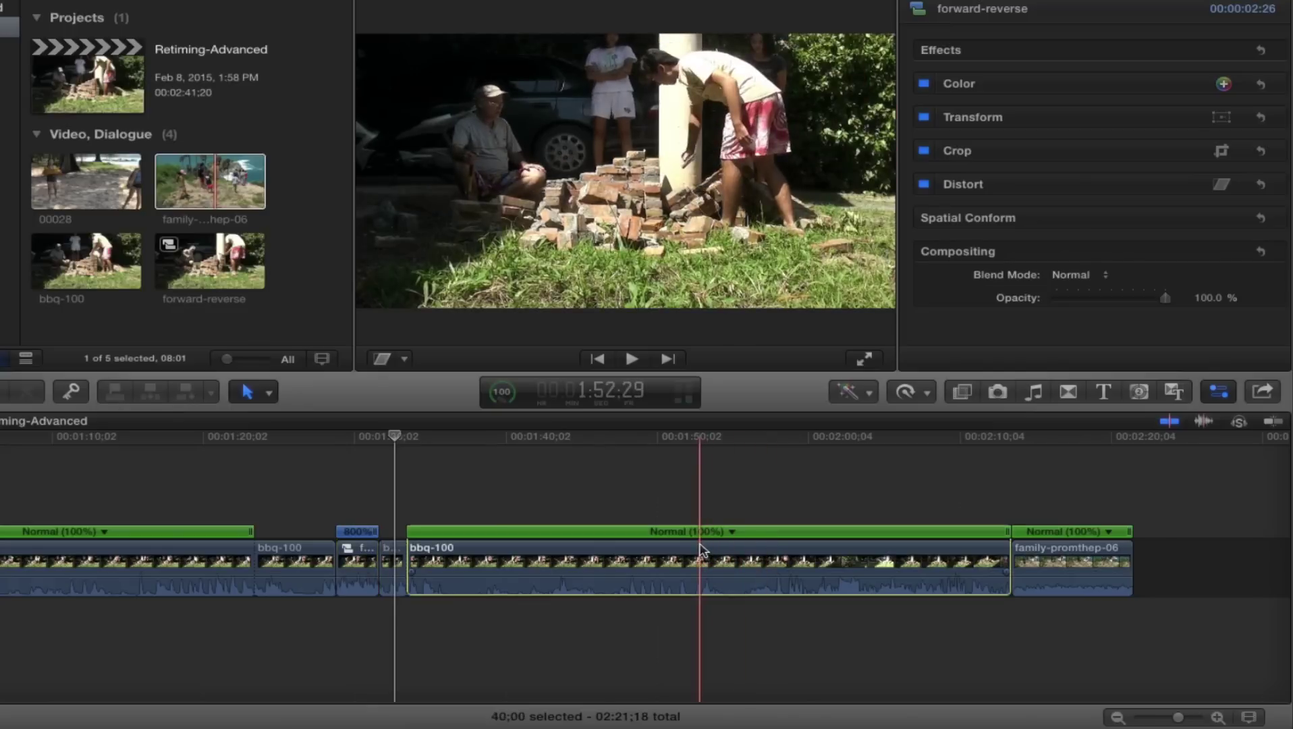
click(929, 393)
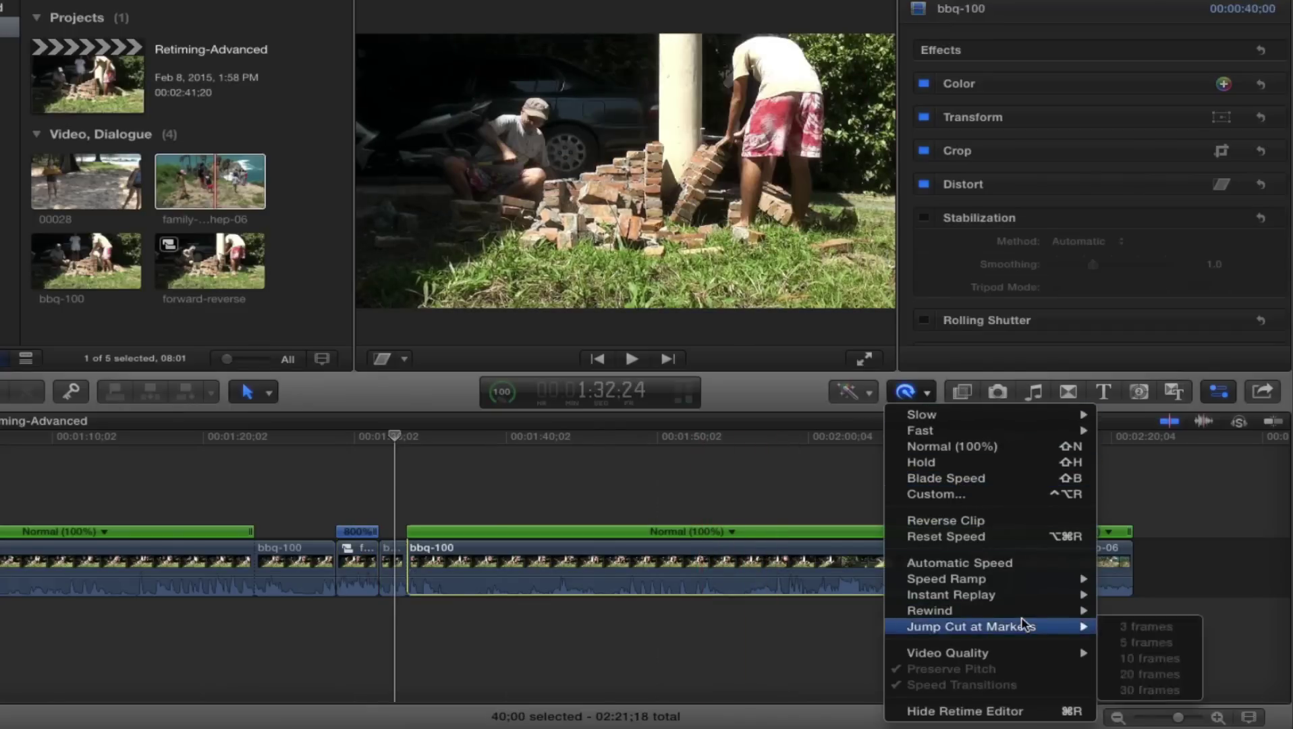
mouse_move(1026, 613)
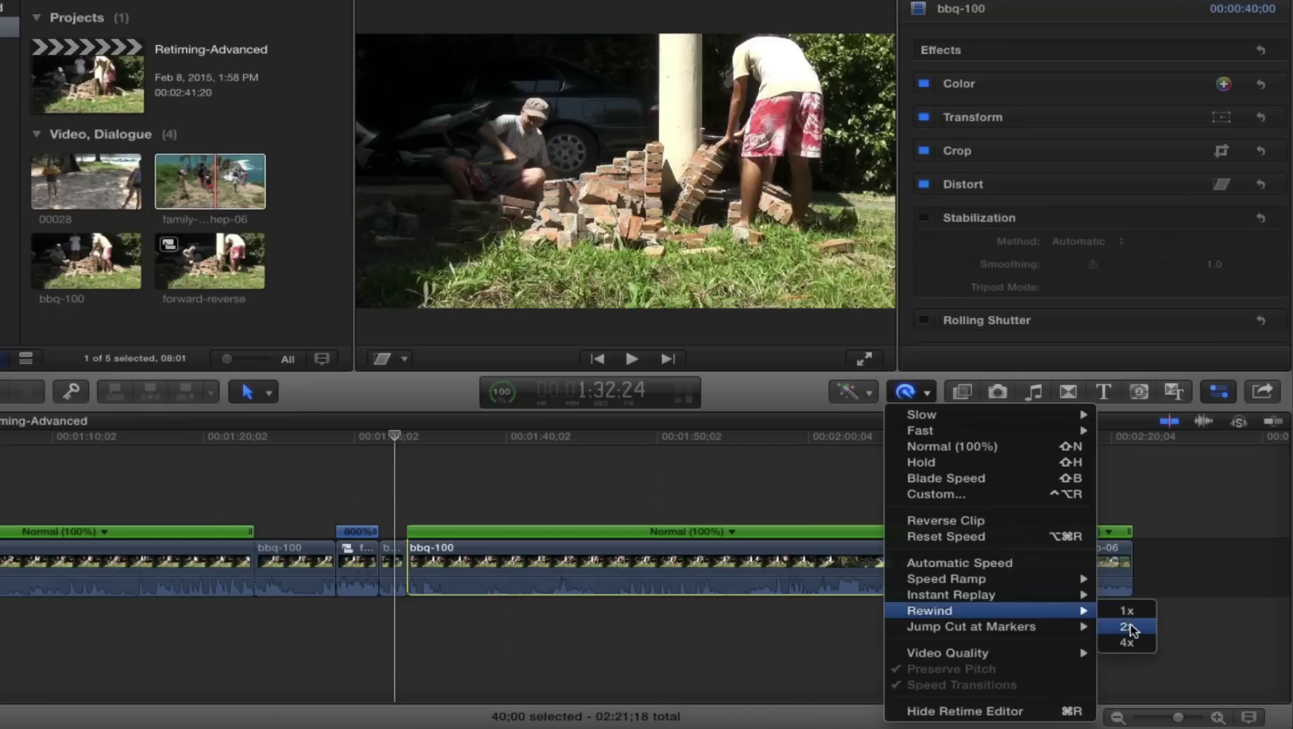
click(1128, 627)
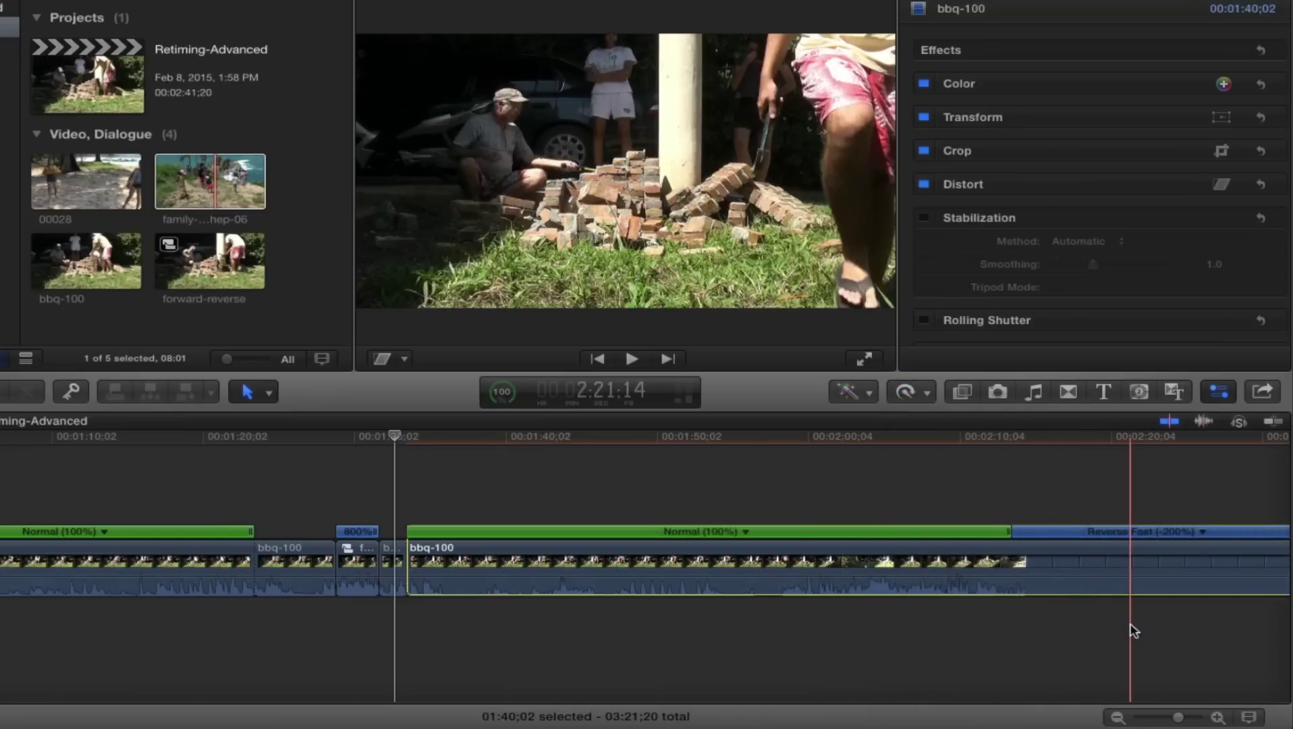
Undo the 2x Rewind on the last bbq-100 clip.
key(super+minus)
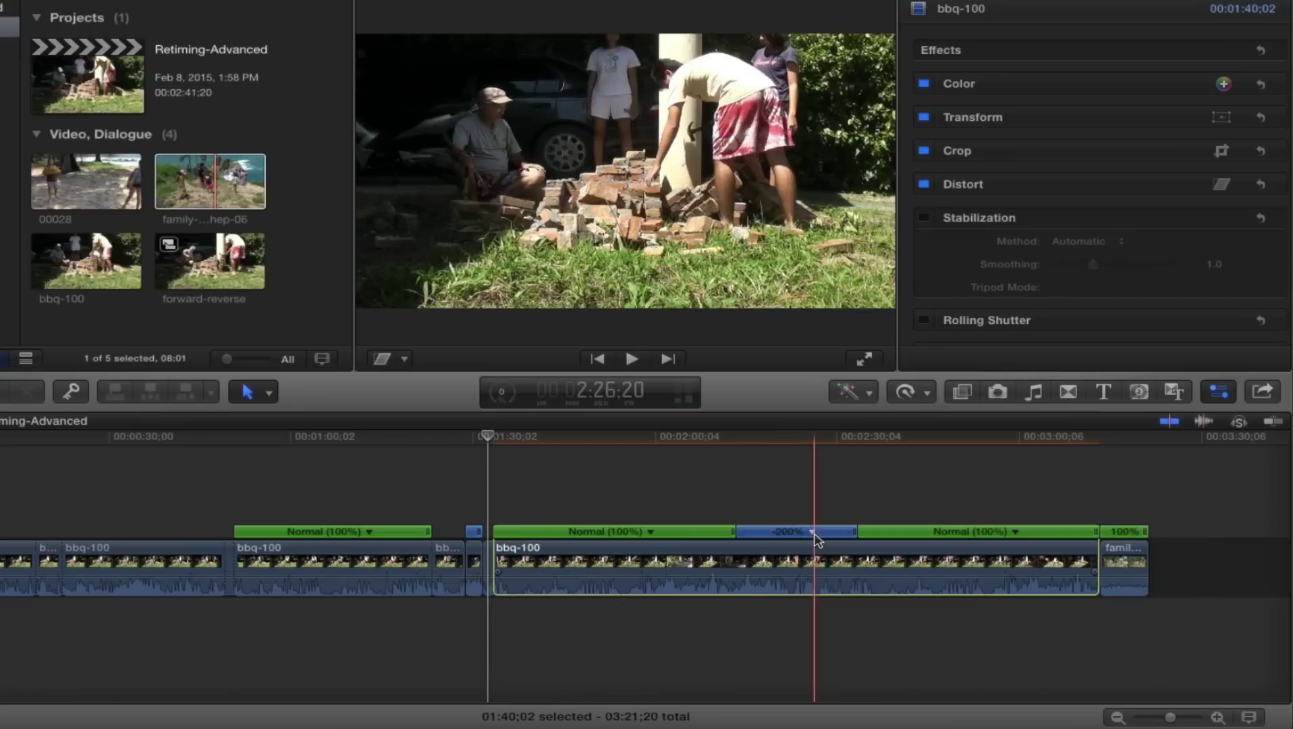
key(super+z)
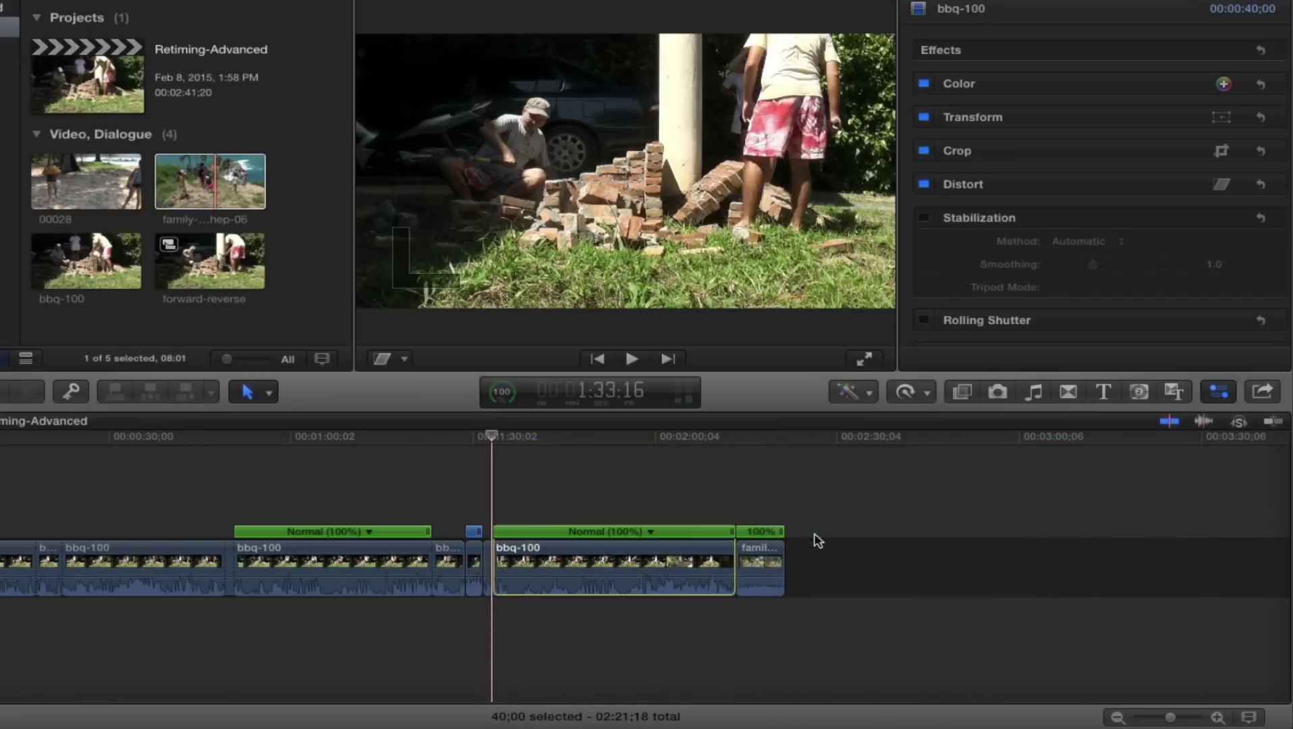
Split the last bbq-100 clip into four speed segments with Blade Speed at 1:41:15, 1:50:12 and 2:02:18.
click(928, 393)
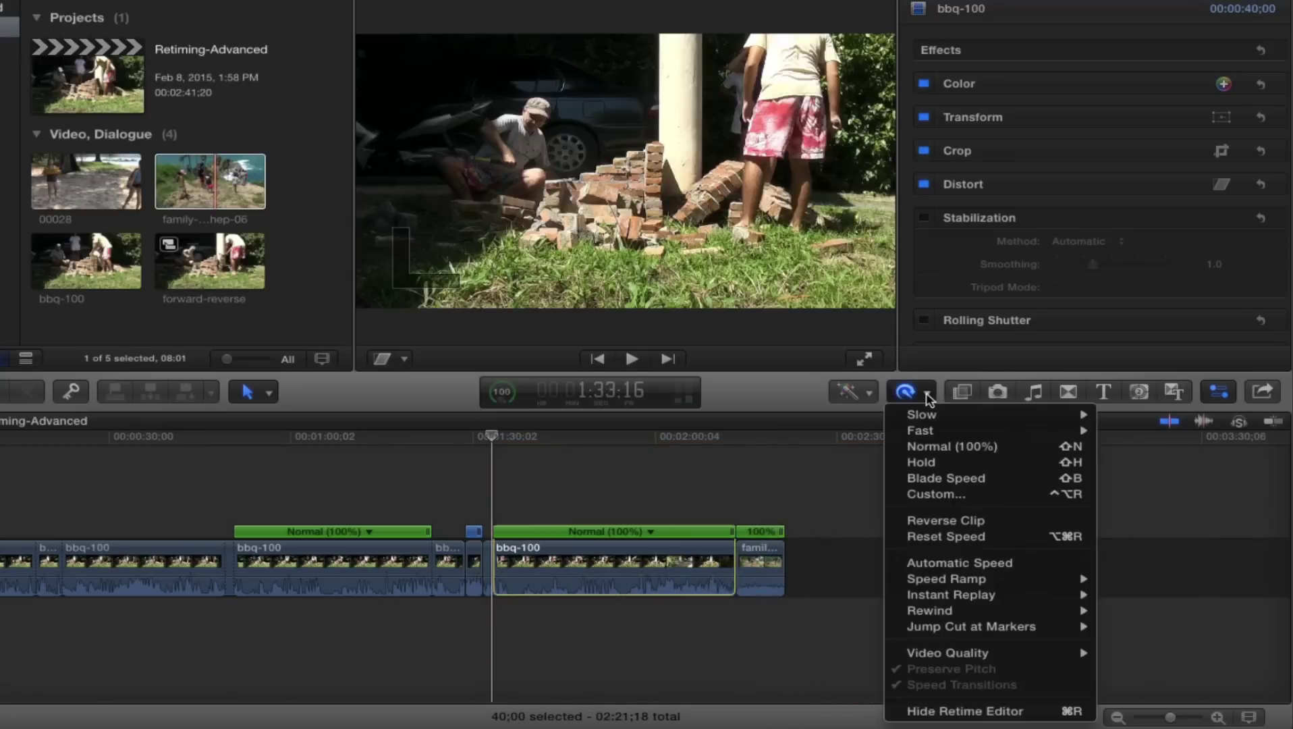
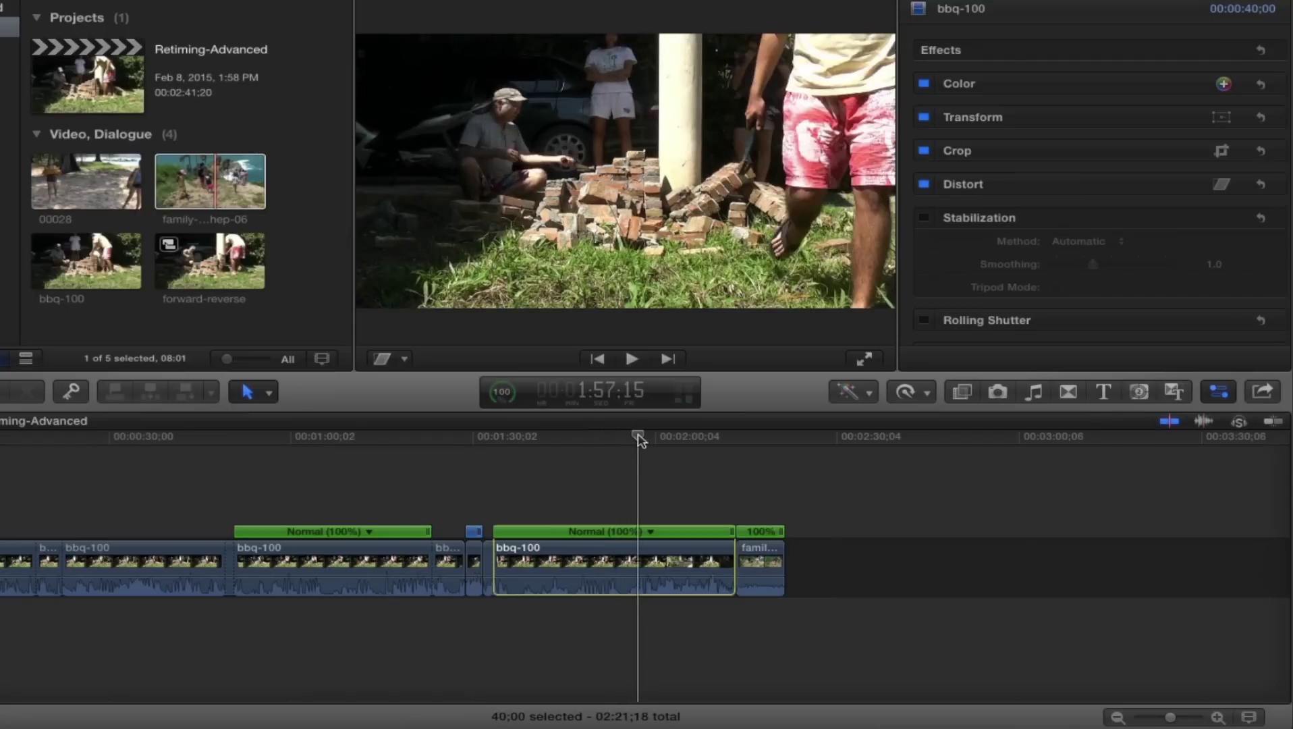
click(548, 493)
key(shift+b)
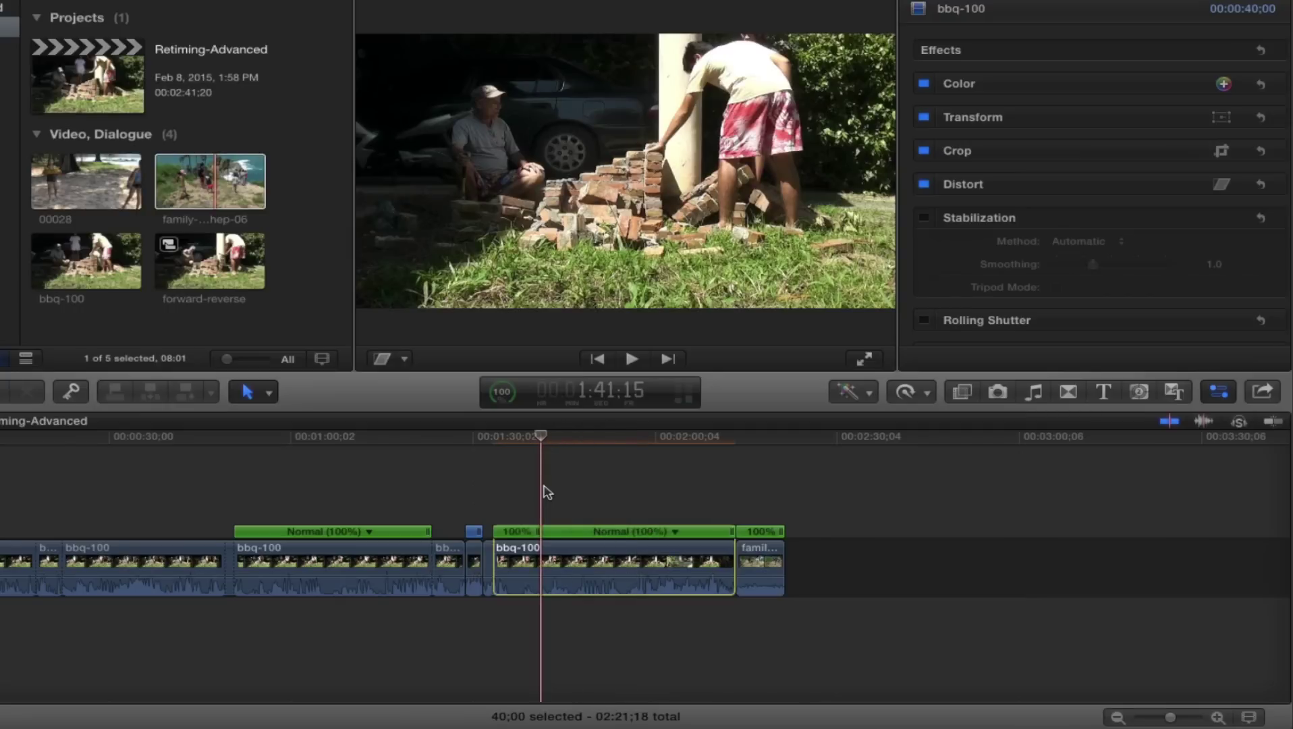
click(598, 494)
key(shift+b)
click(672, 492)
key(shift+b)
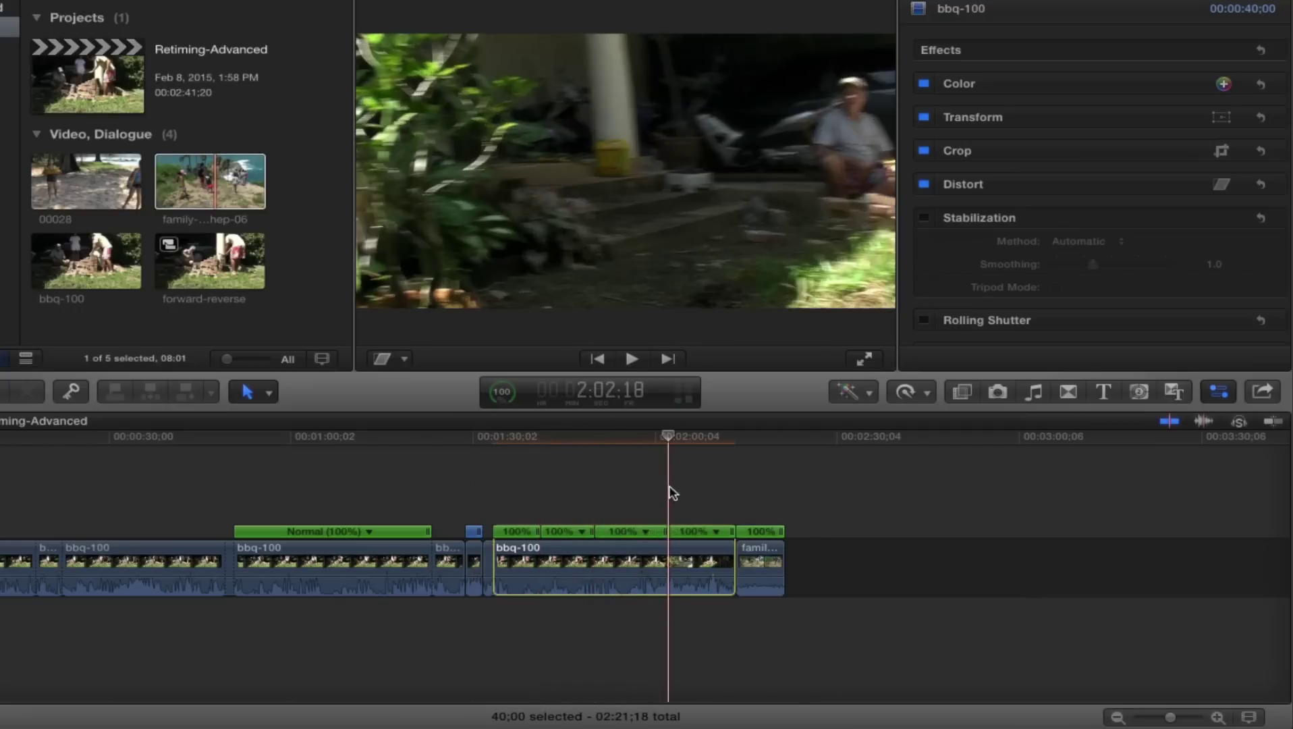
Slow the second speed segment of the last bbq-100 clip to 64% and adjust the speed transition at its end.
key(super+equal)
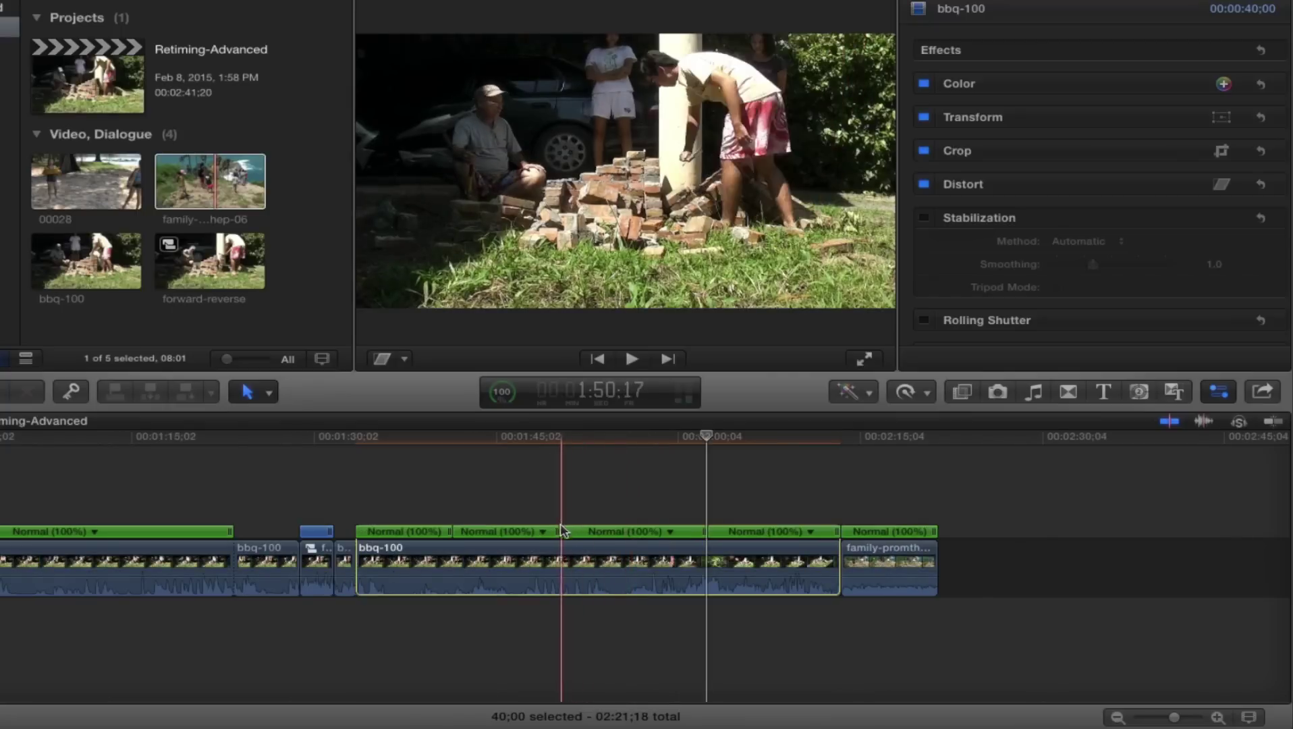
drag(558, 532, 620, 540)
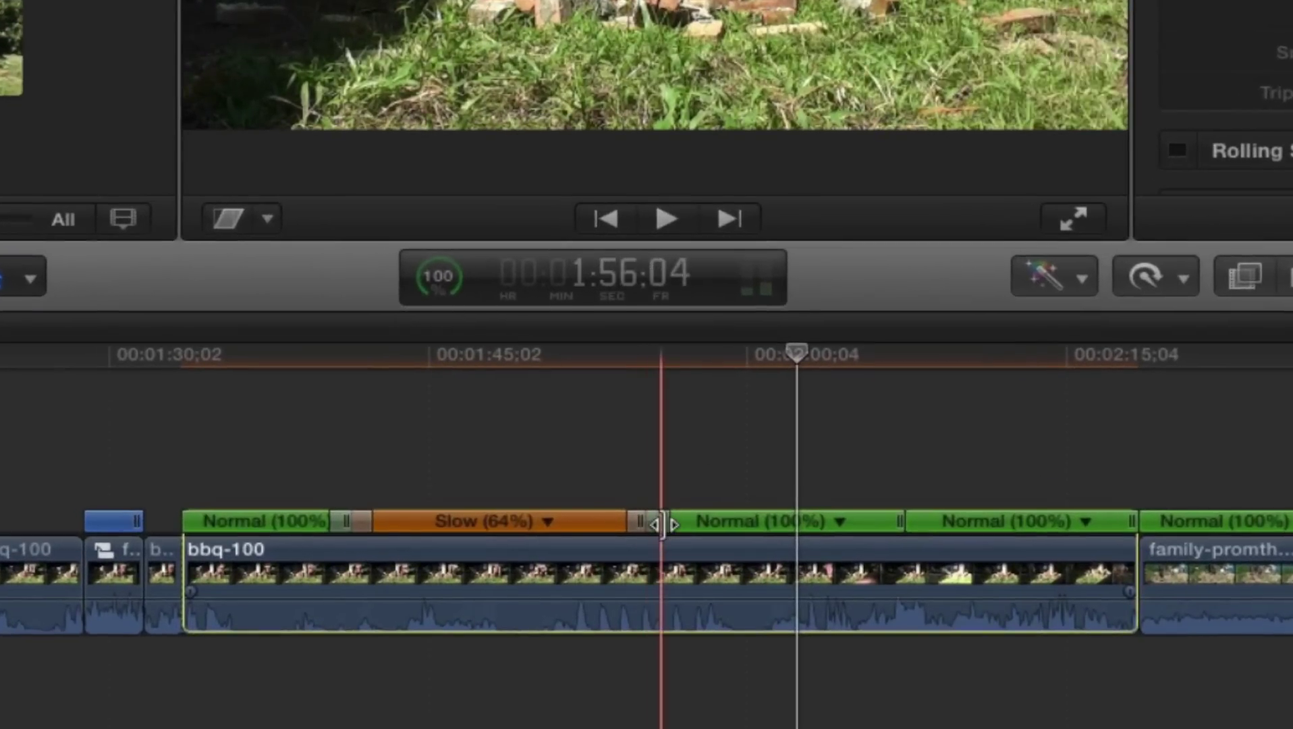
drag(661, 524, 677, 519)
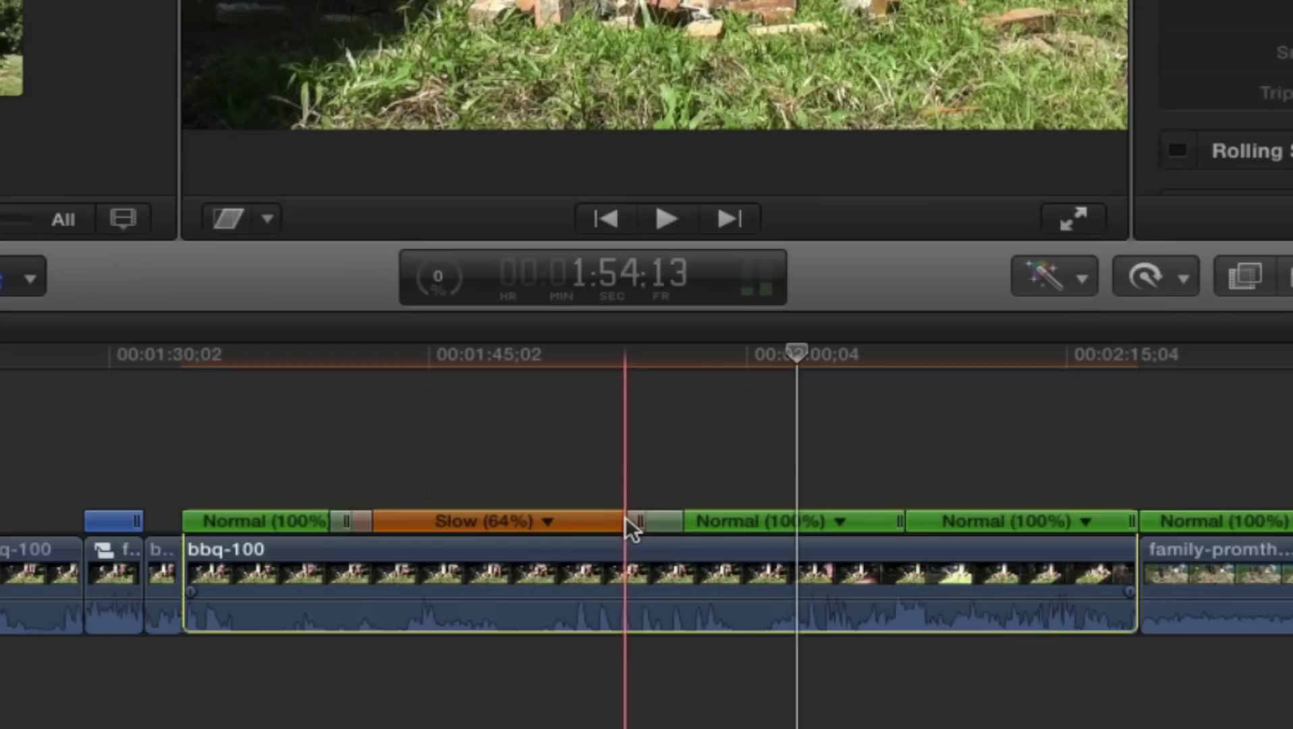
click(626, 456)
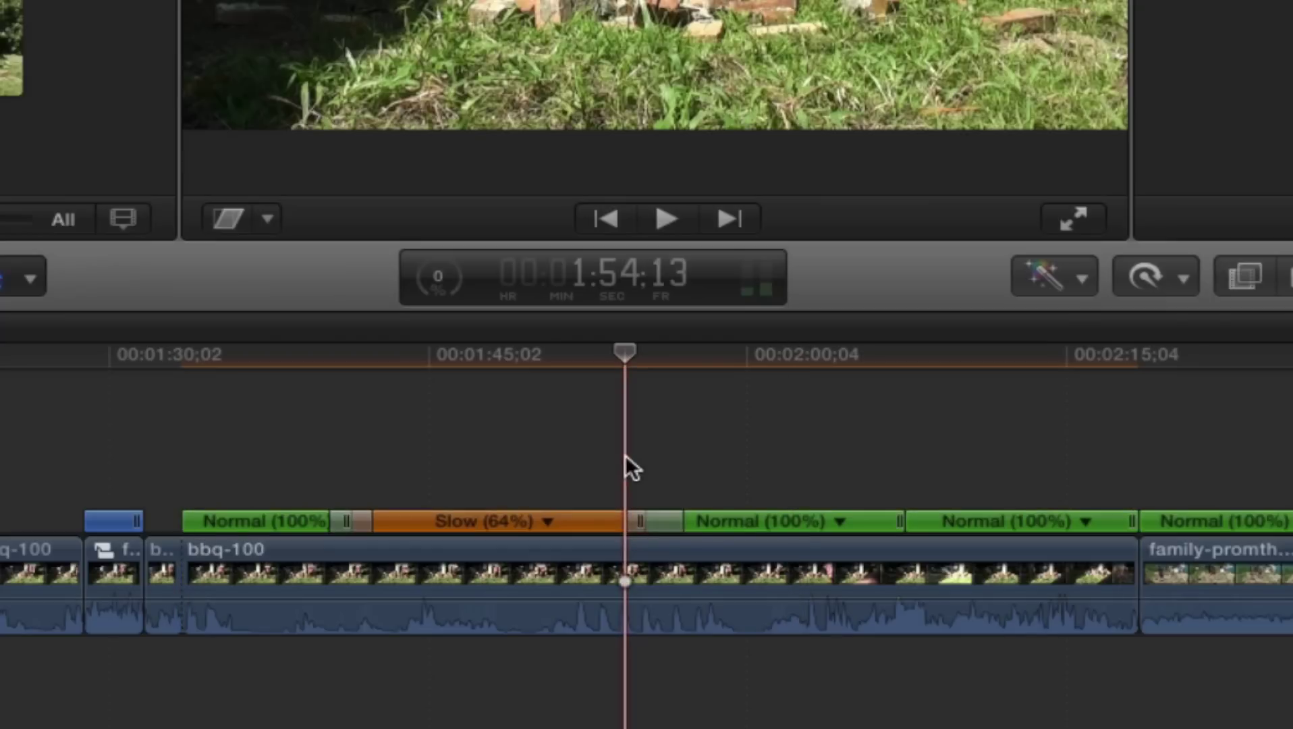
key(super+equal)
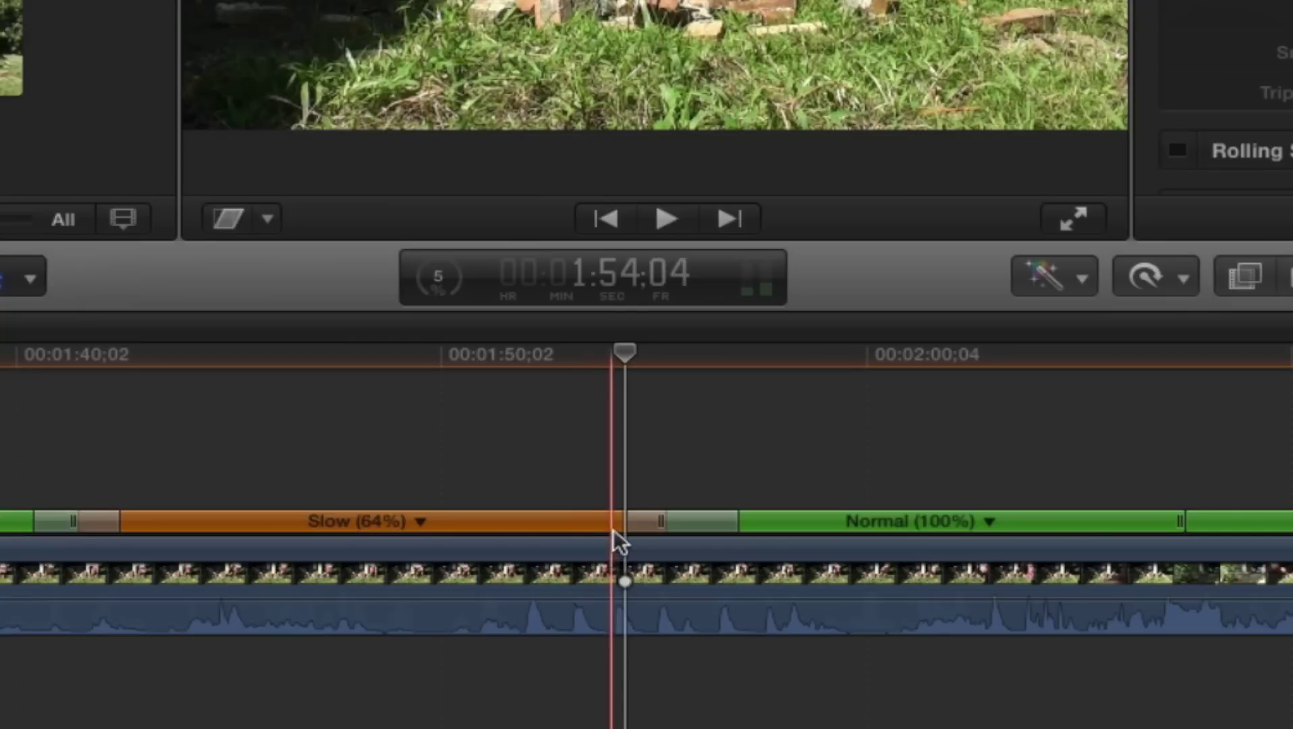
mouse_move(633, 522)
mouse_down()
mouse_move(572, 519)
mouse_move(611, 519)
mouse_up()
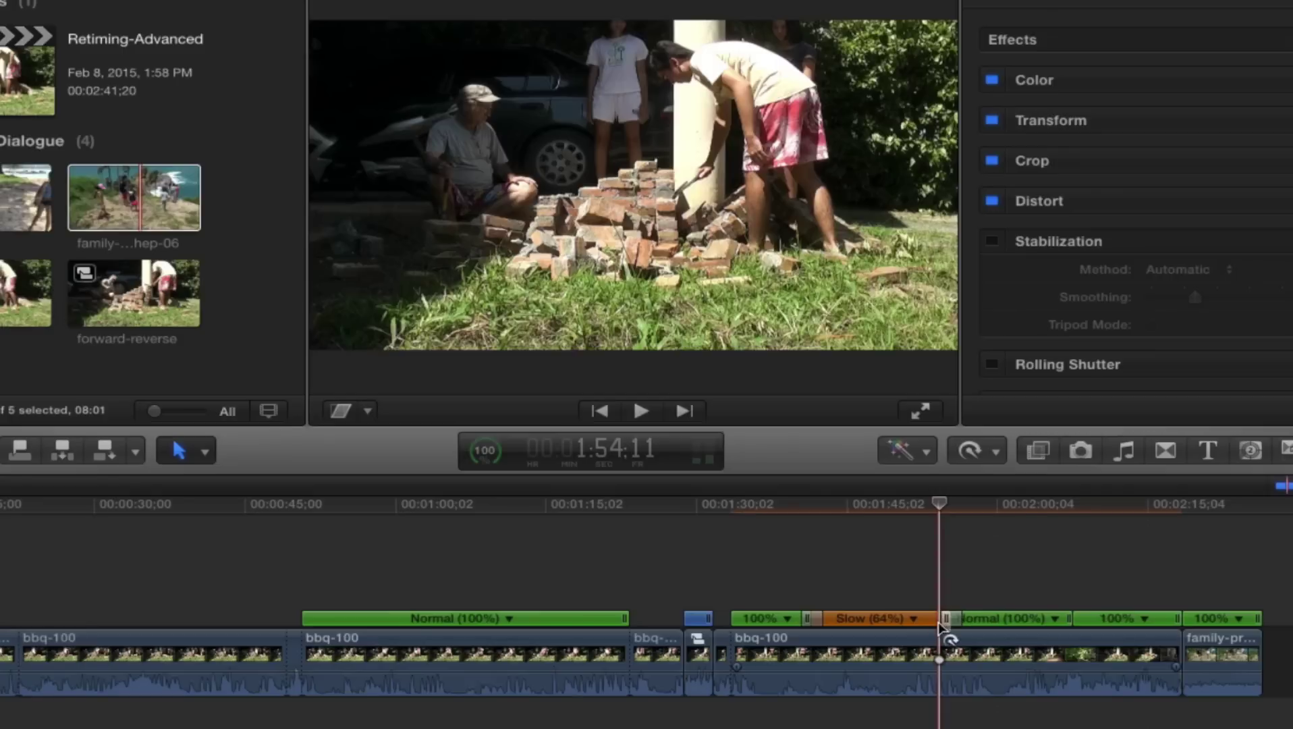
Return all the speed segments of the last bbq-100 clip to Normal (100%).
key(shift+n)
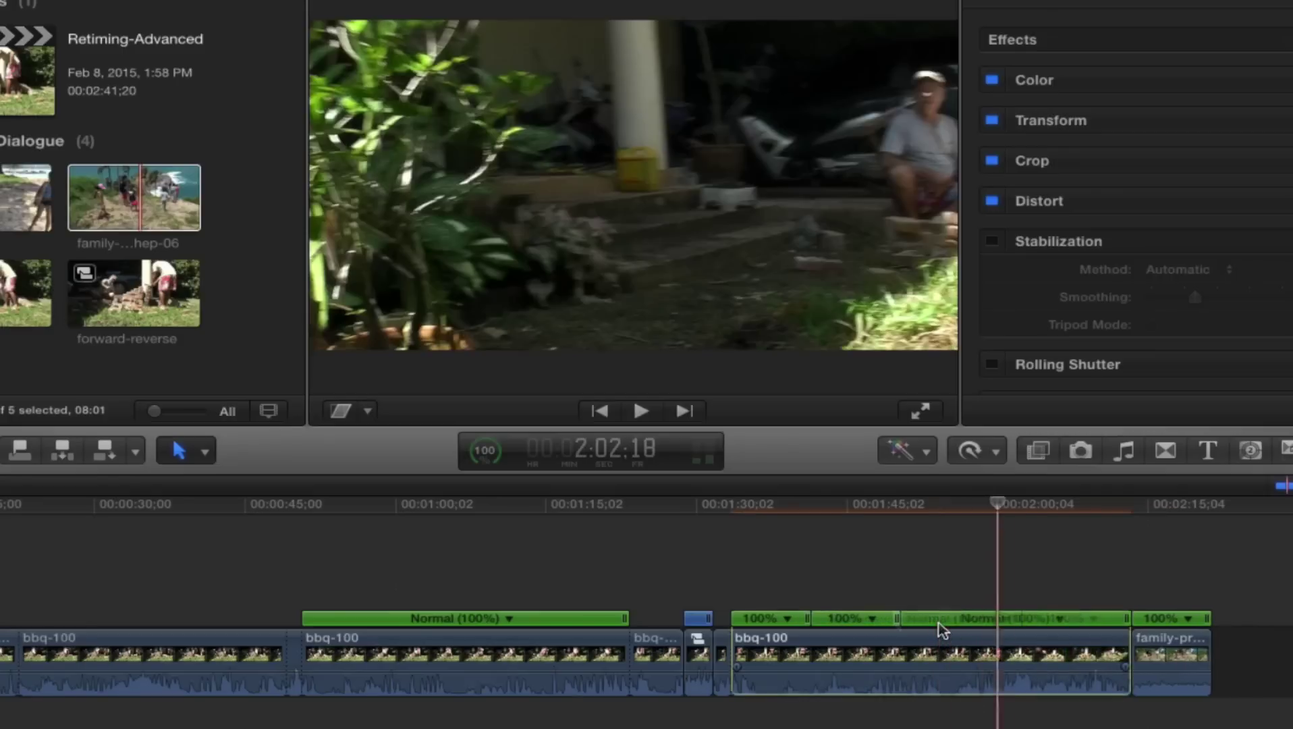
key(shift+n)
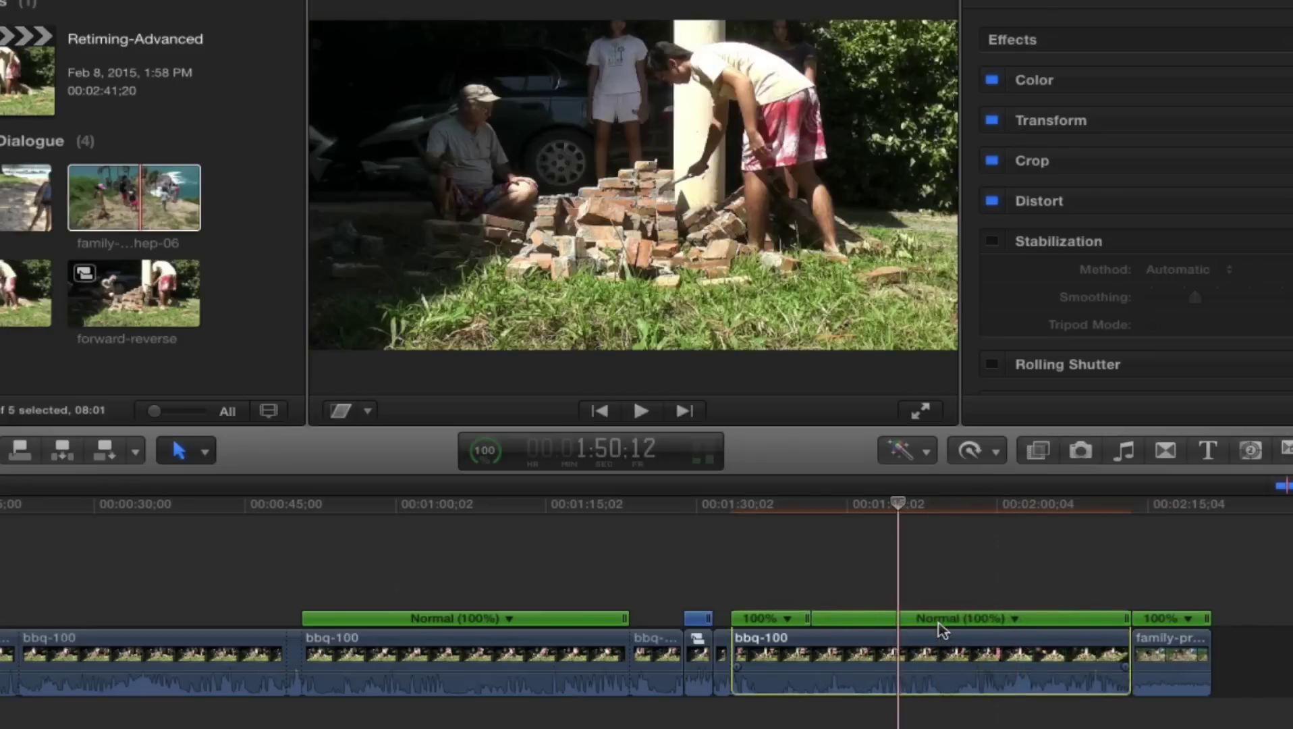
key(shift+n)
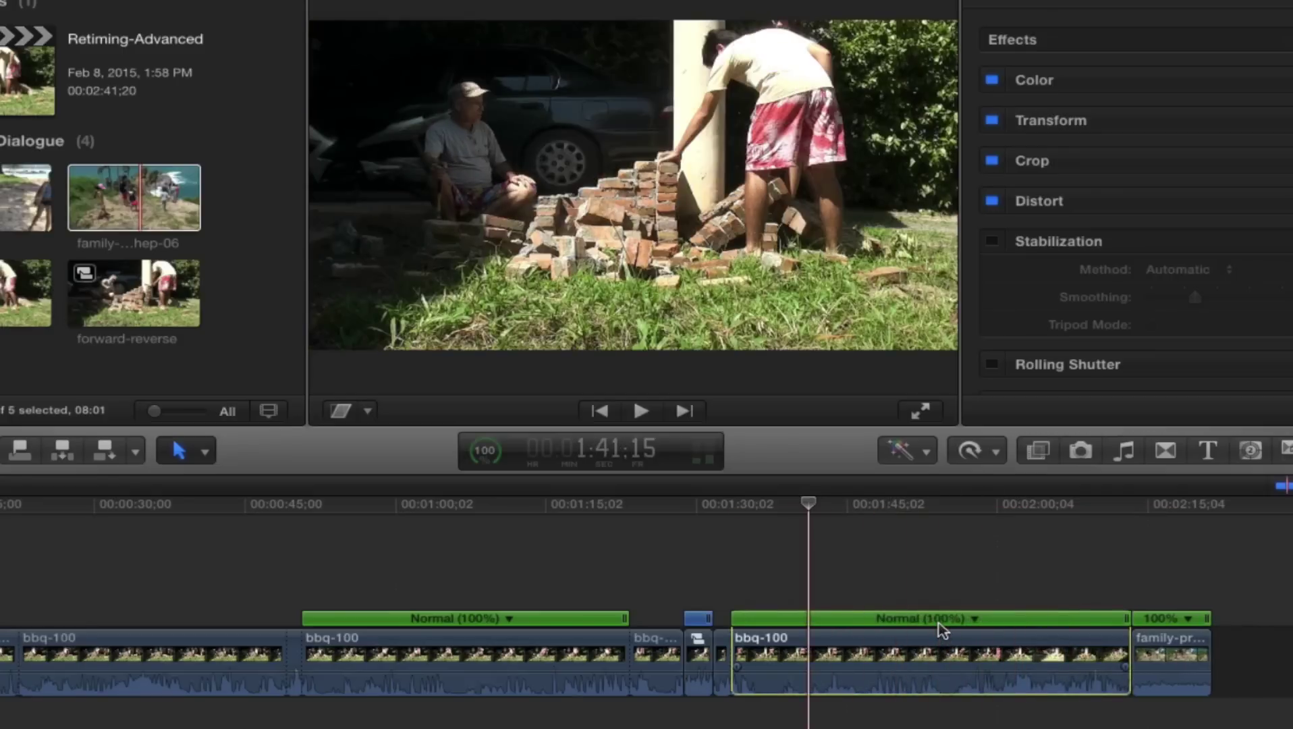
Apply a Speed Ramp to 0% to the last bbq-100 clip, inspect its segments, and reset the clip's speed.
click(996, 454)
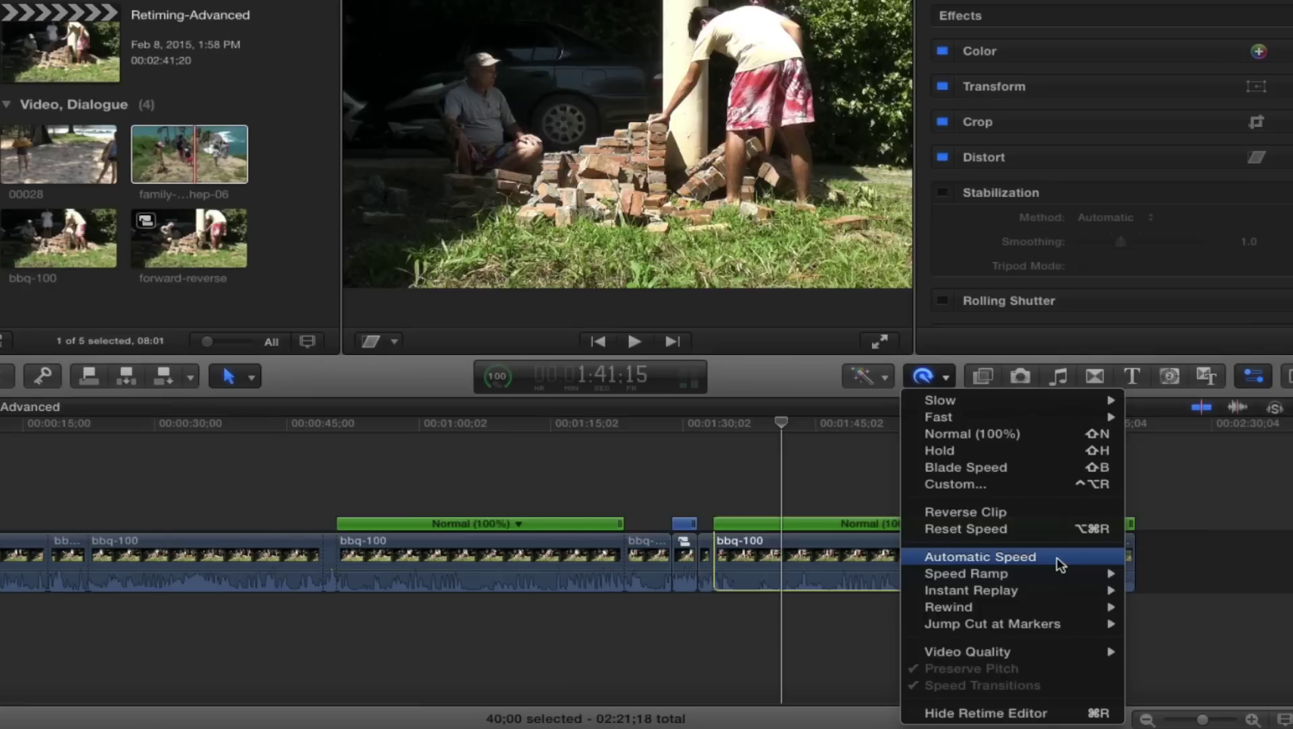
mouse_move(1052, 578)
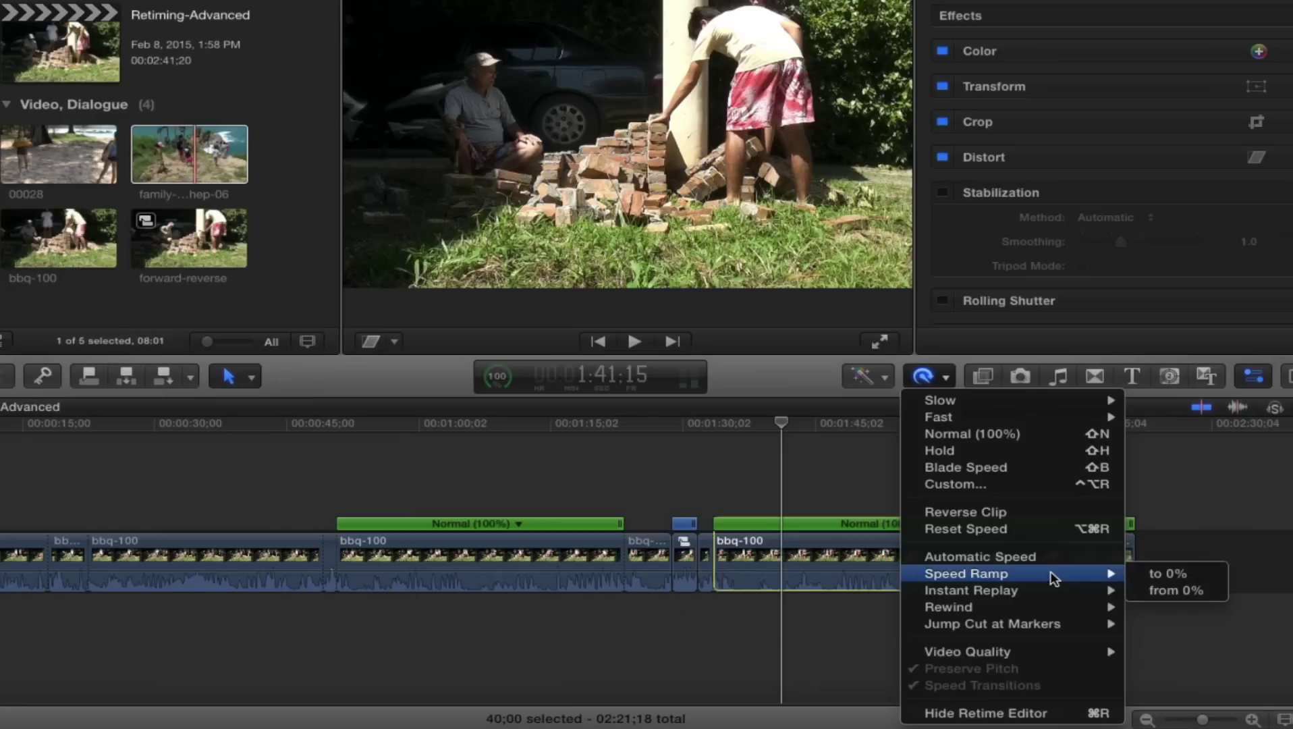
click(1164, 575)
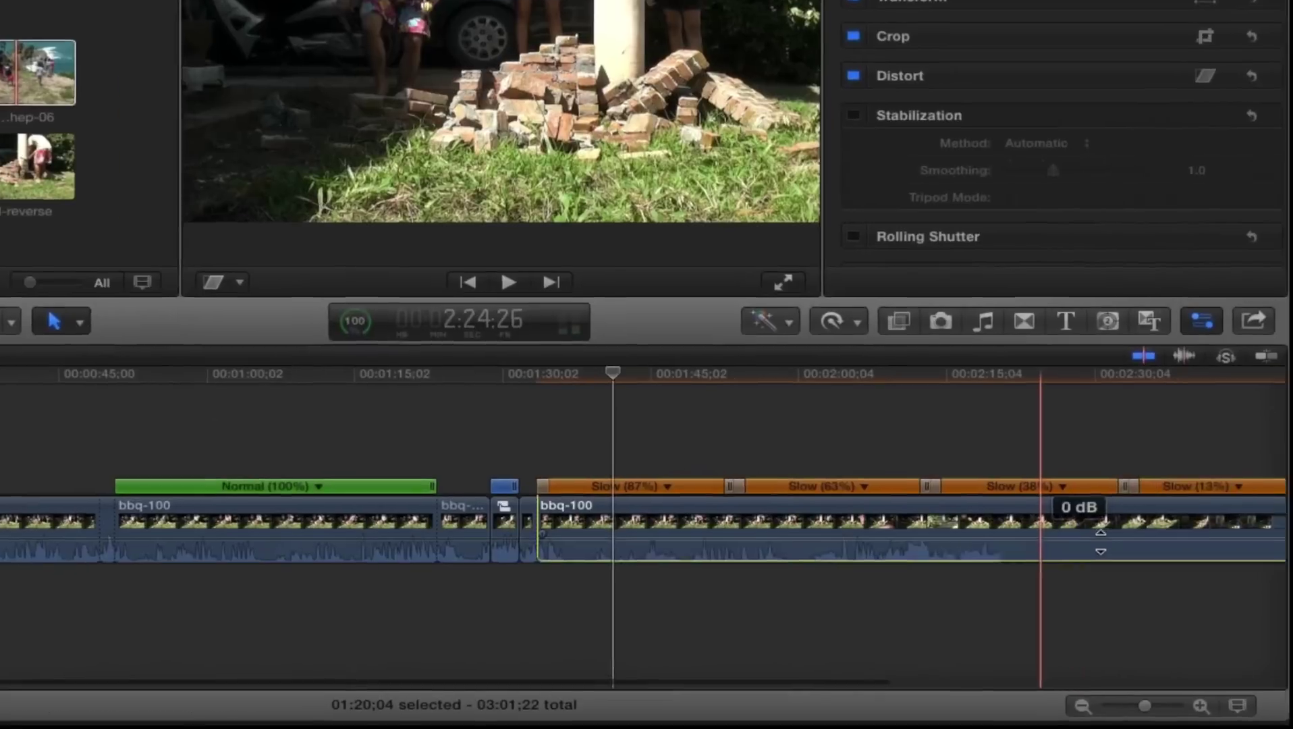
scroll(1168, 579, right, 5)
scroll(1100, 540, right, 2)
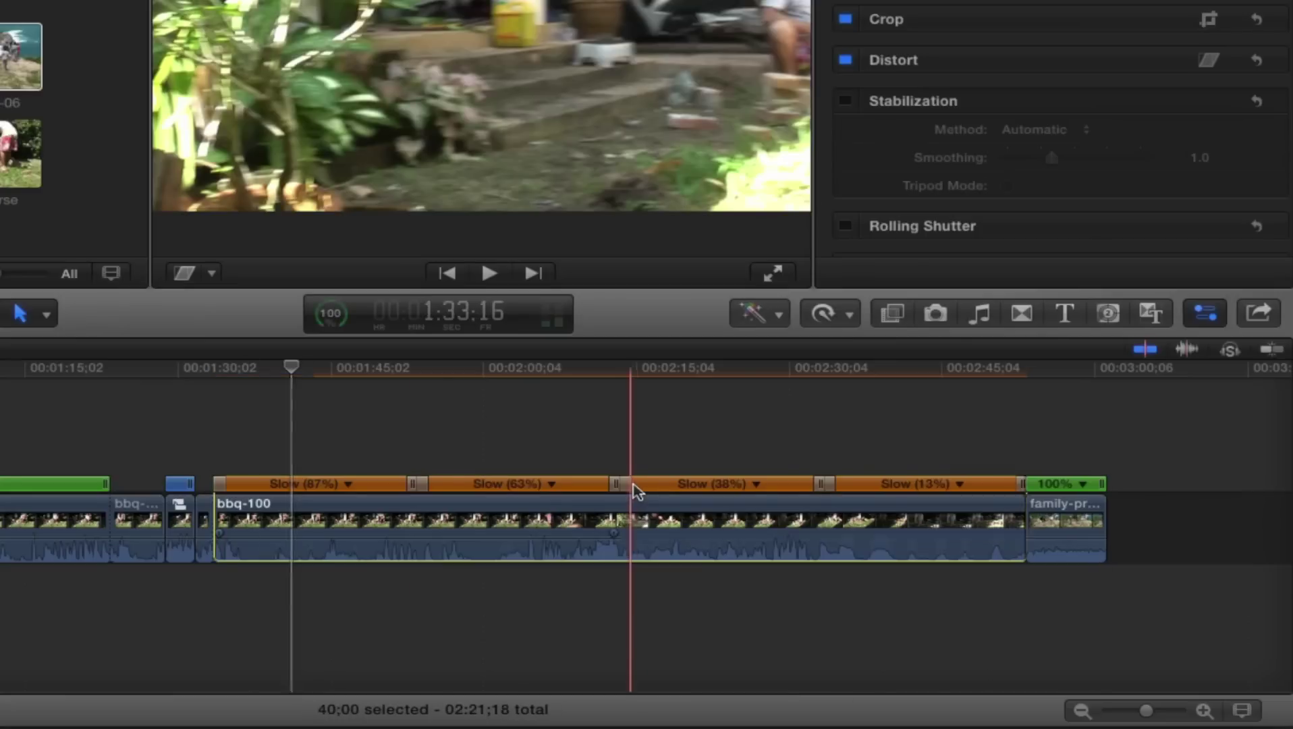
key(alt+super+r)
Apply a Speed Ramp from 0% to the last bbq-100 clip and return it to Normal (100%) speed.
click(852, 315)
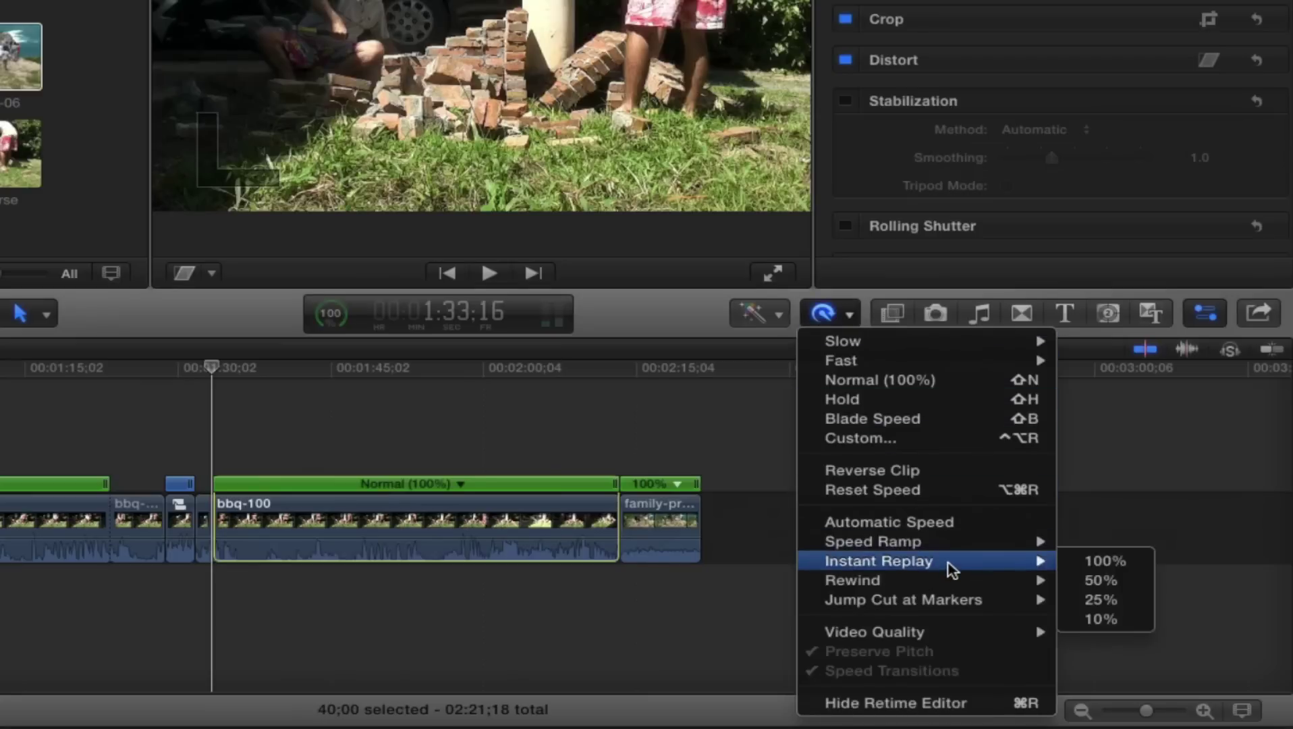
mouse_move(1033, 552)
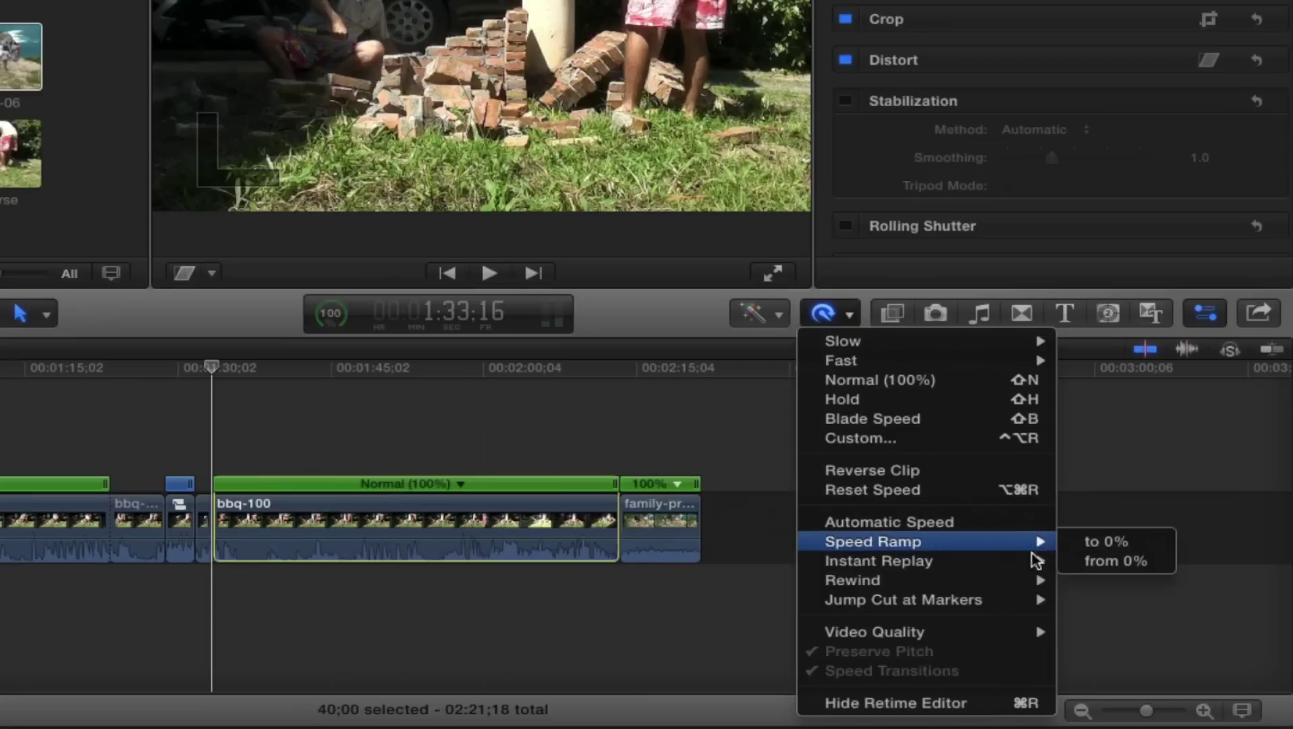
click(1090, 566)
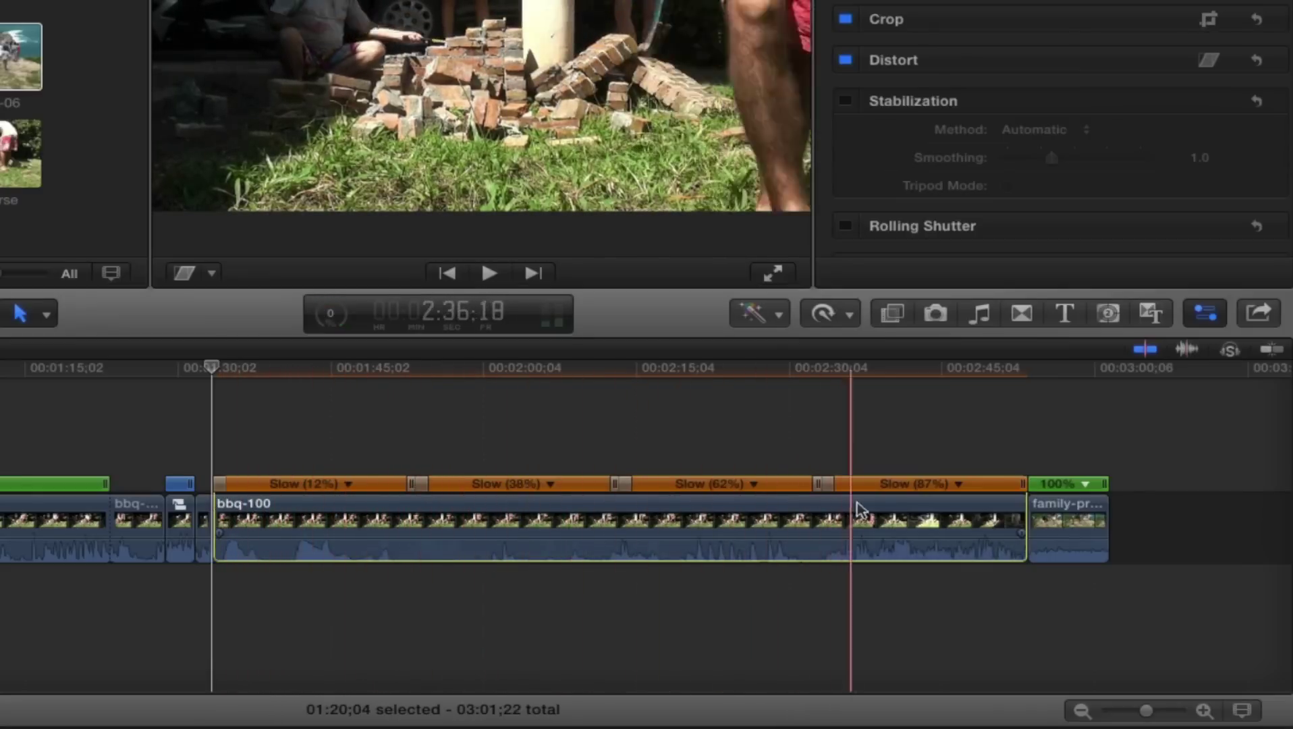
key(shift+n)
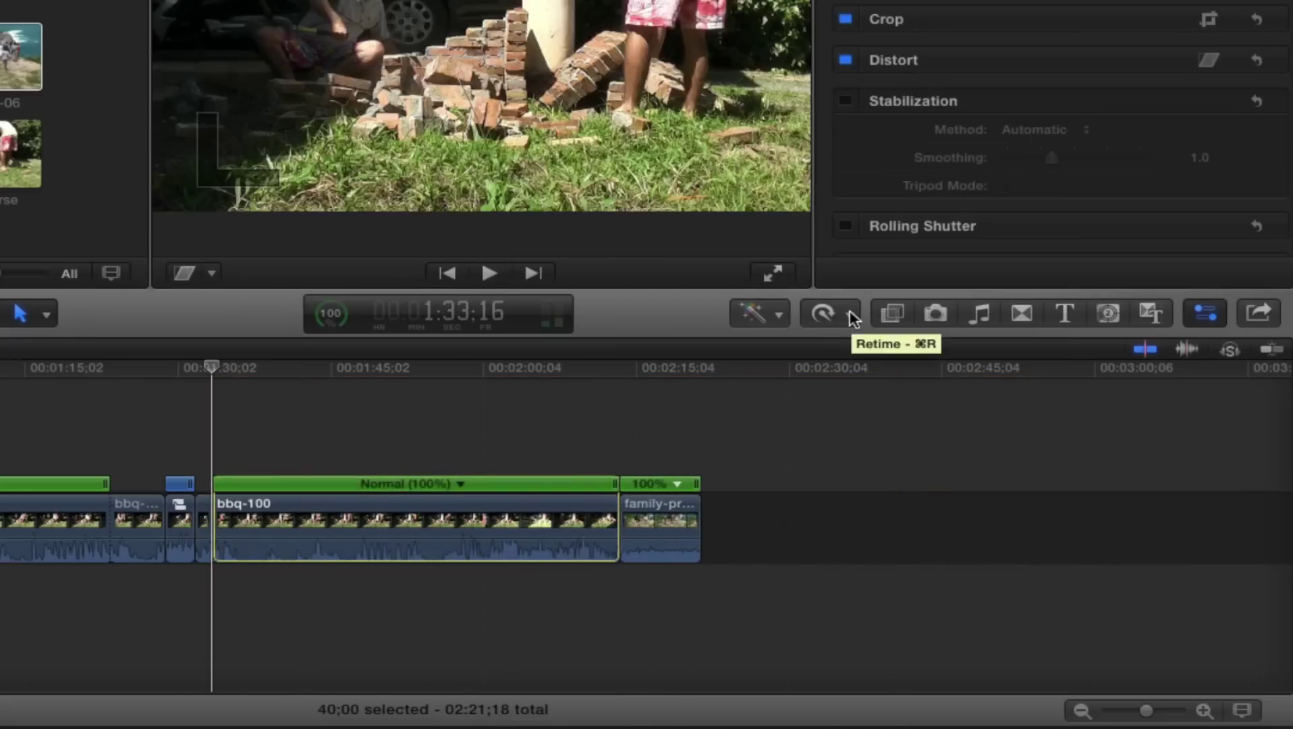
Add a 50% Instant Replay to the last bbq-100 clip and view the text settings of the title above the replay.
scroll(81, 438, right, 5)
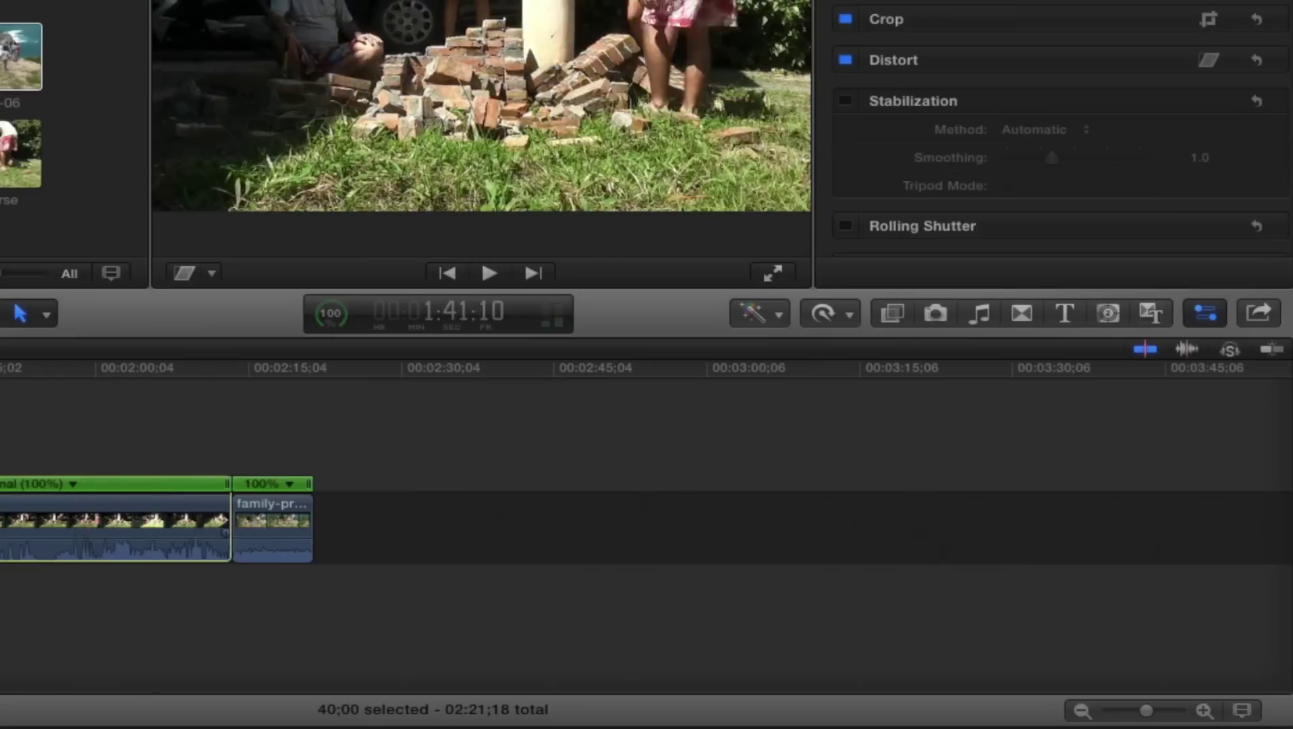
click(45, 369)
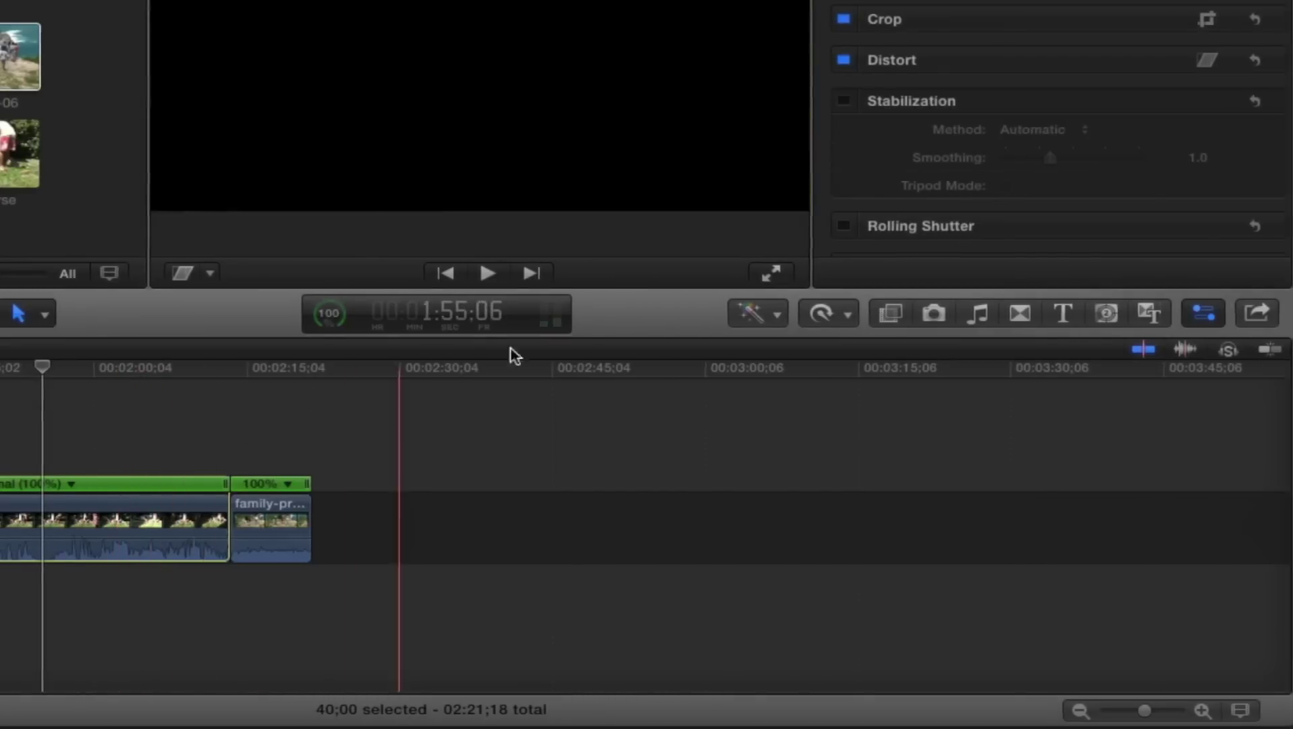
click(847, 317)
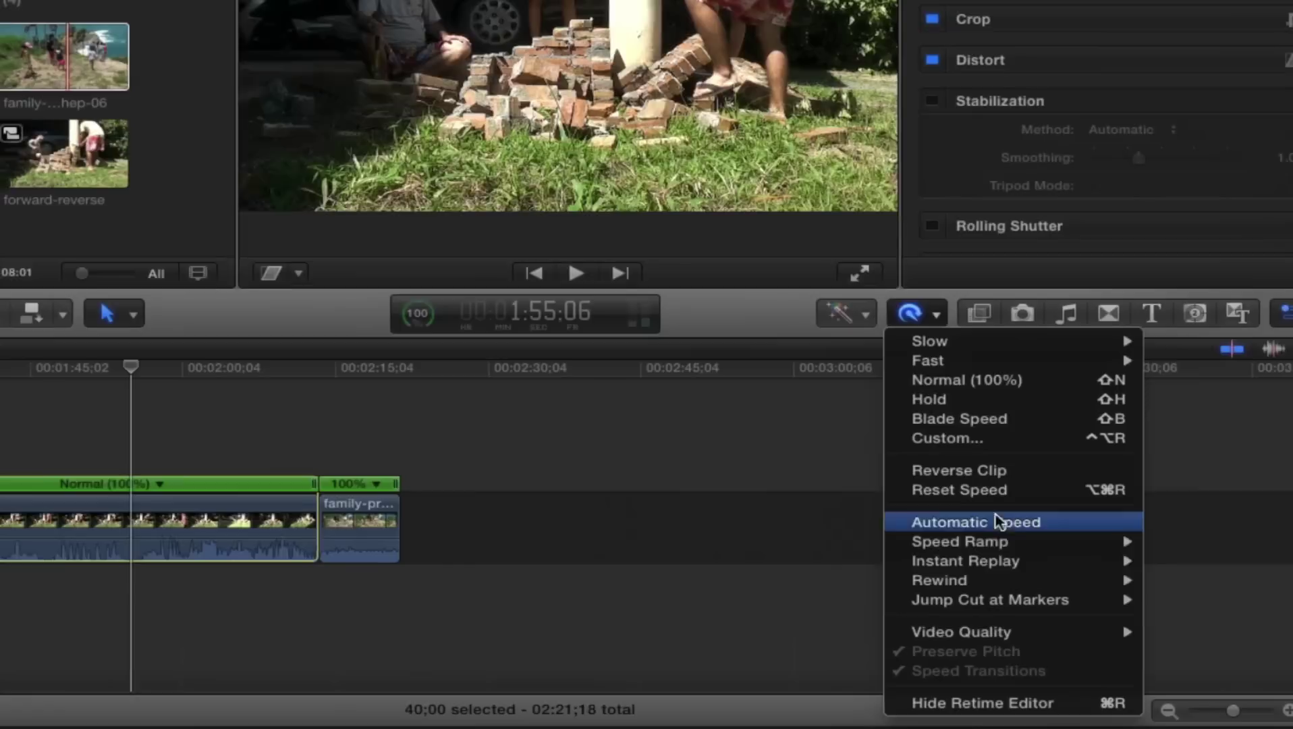
mouse_move(1019, 562)
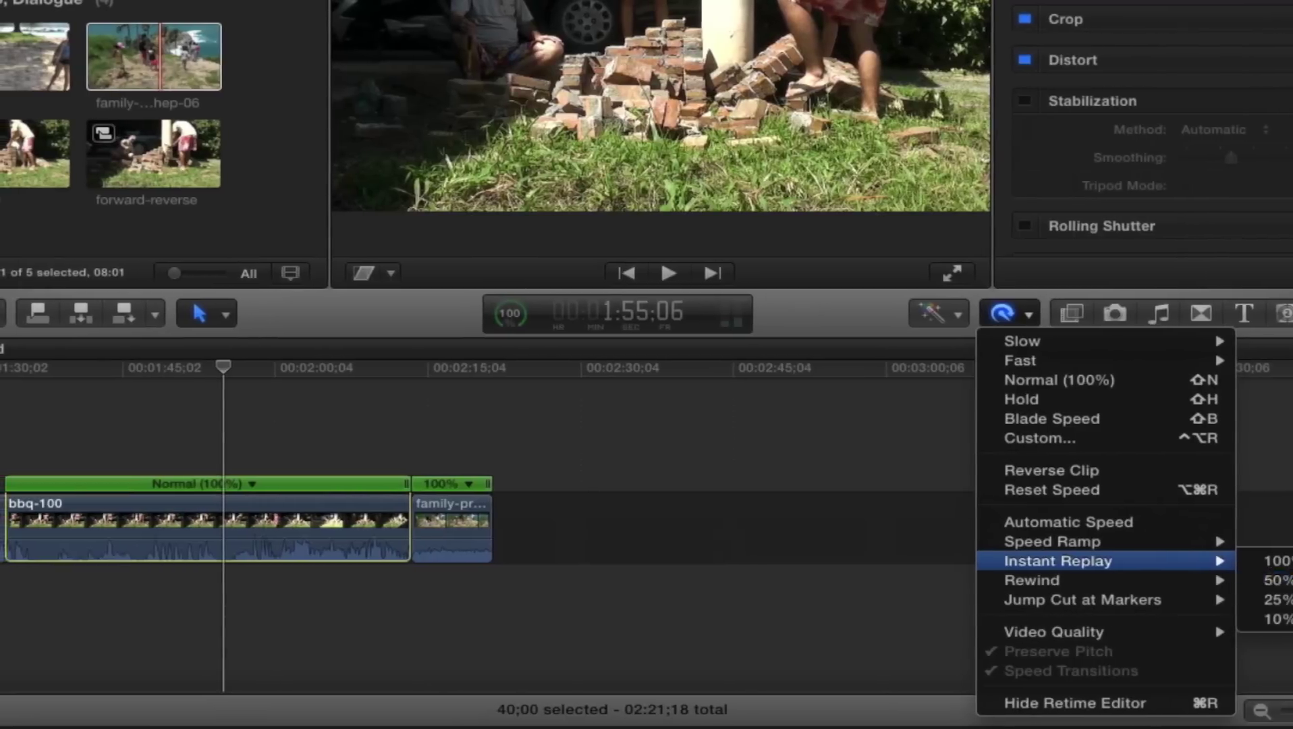
click(1283, 584)
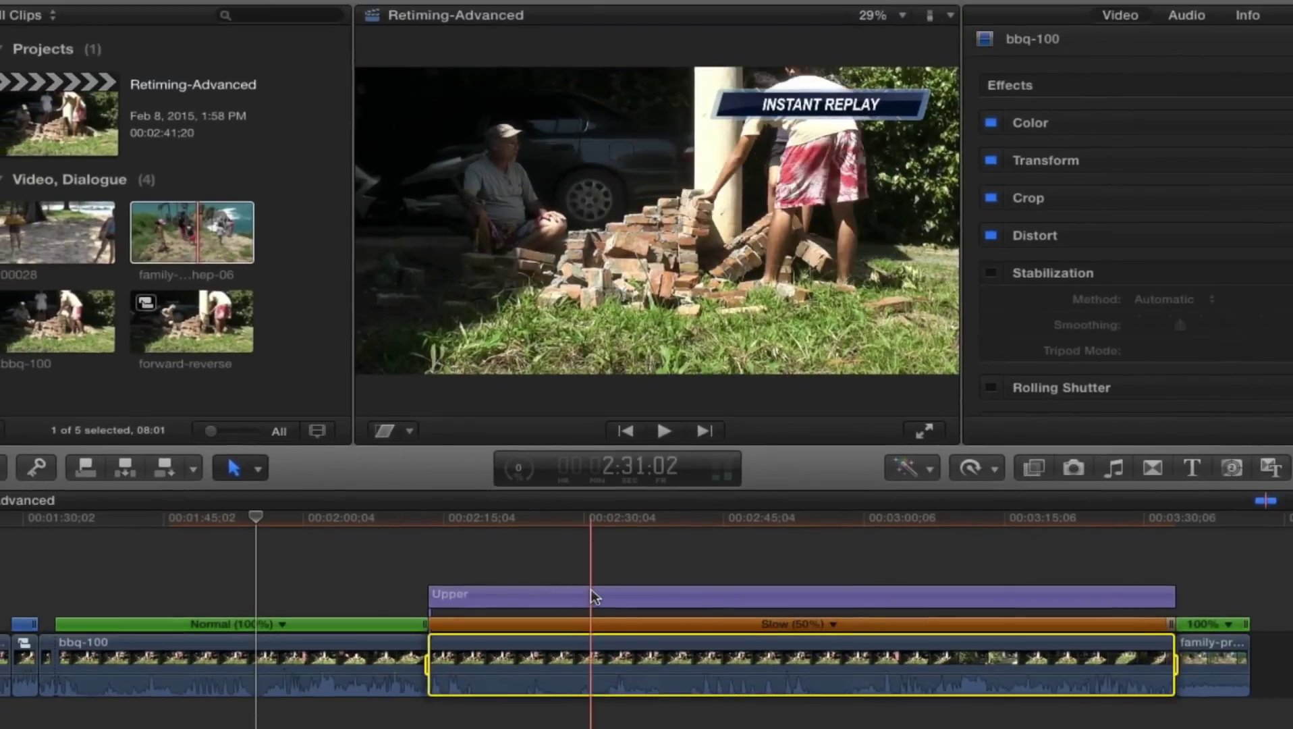
click(634, 598)
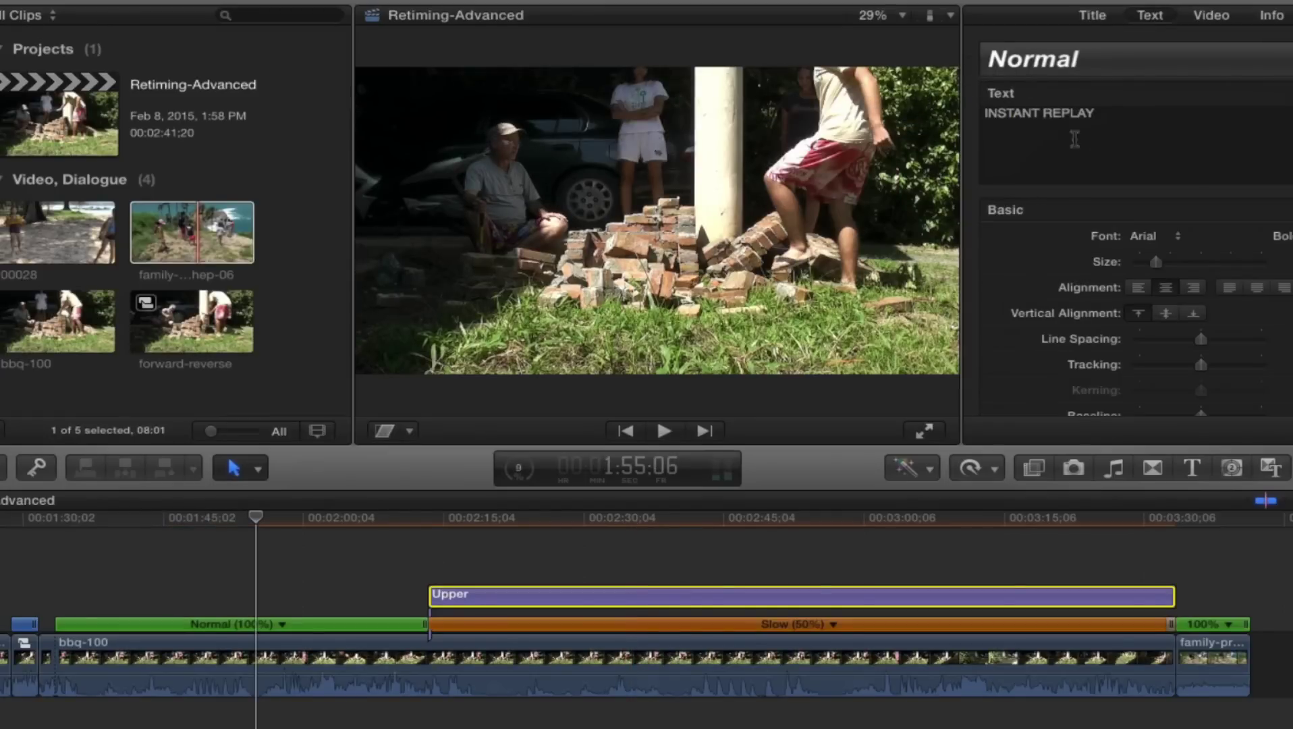
scroll(1223, 311, down, 2)
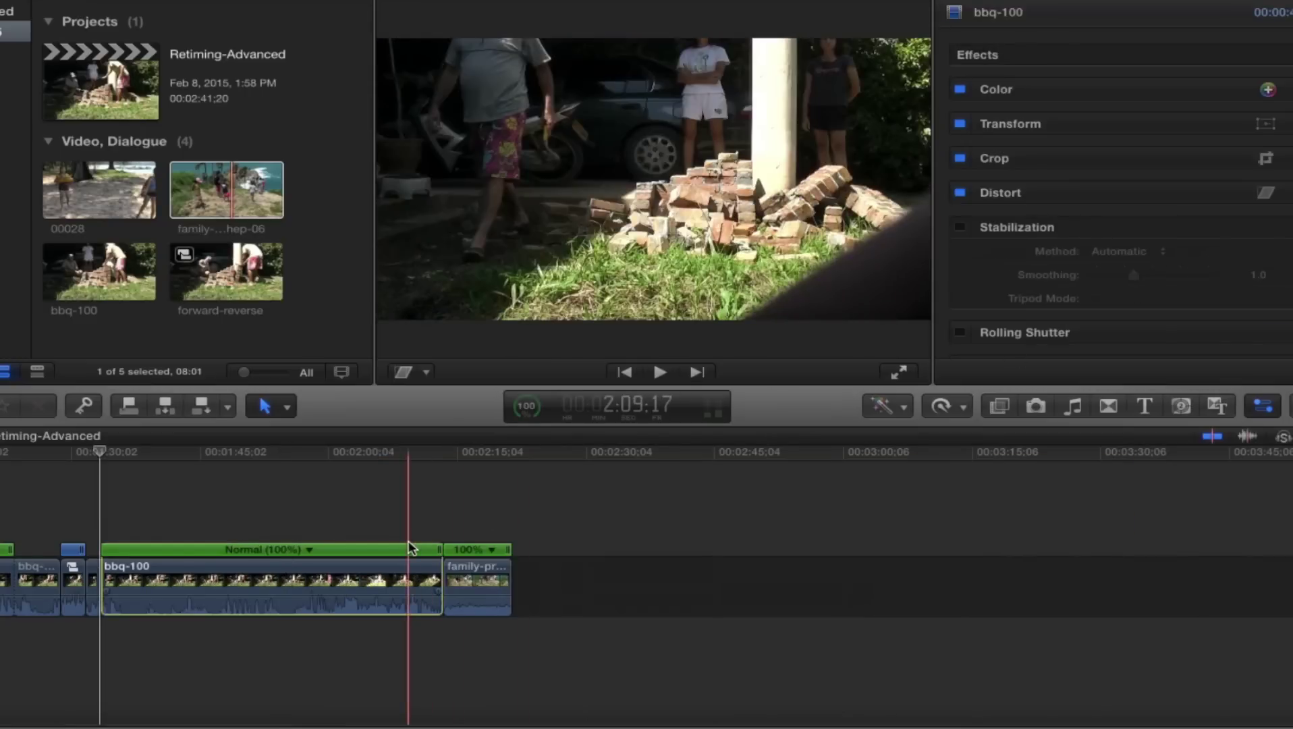
scroll(409, 547, left, 5)
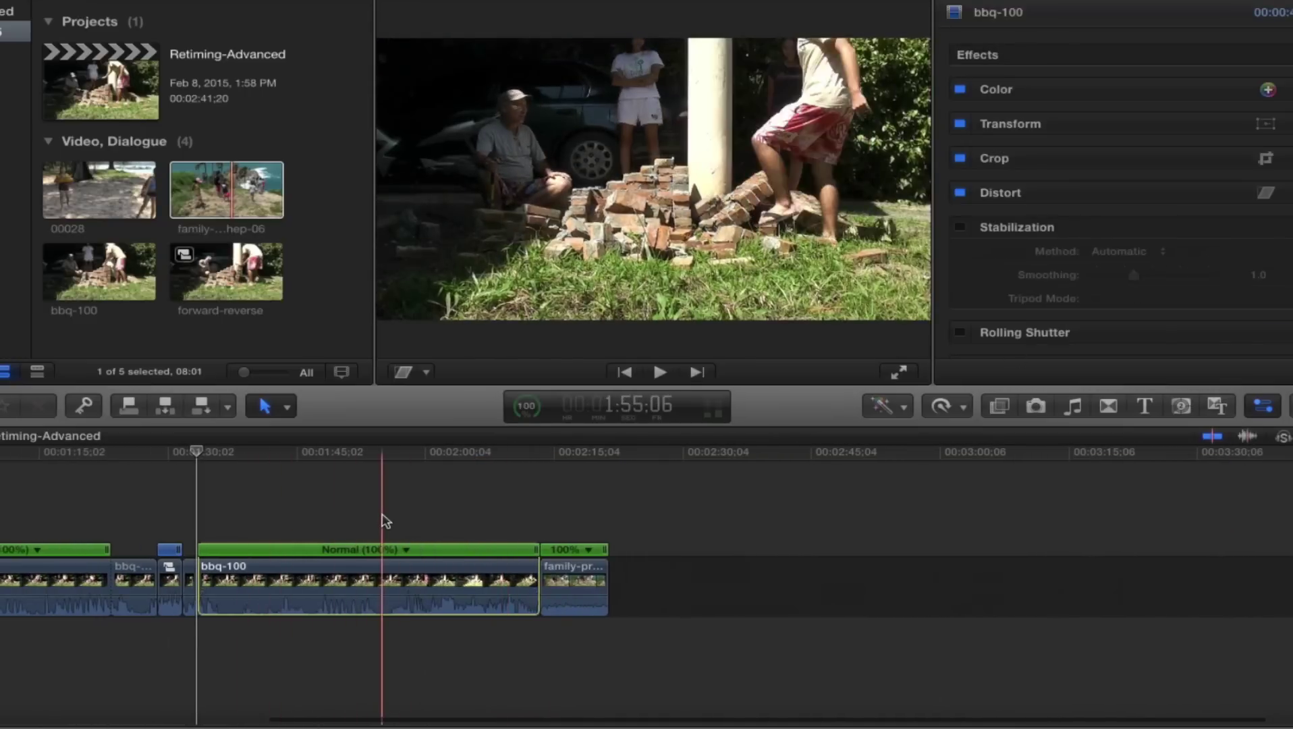
click(287, 407)
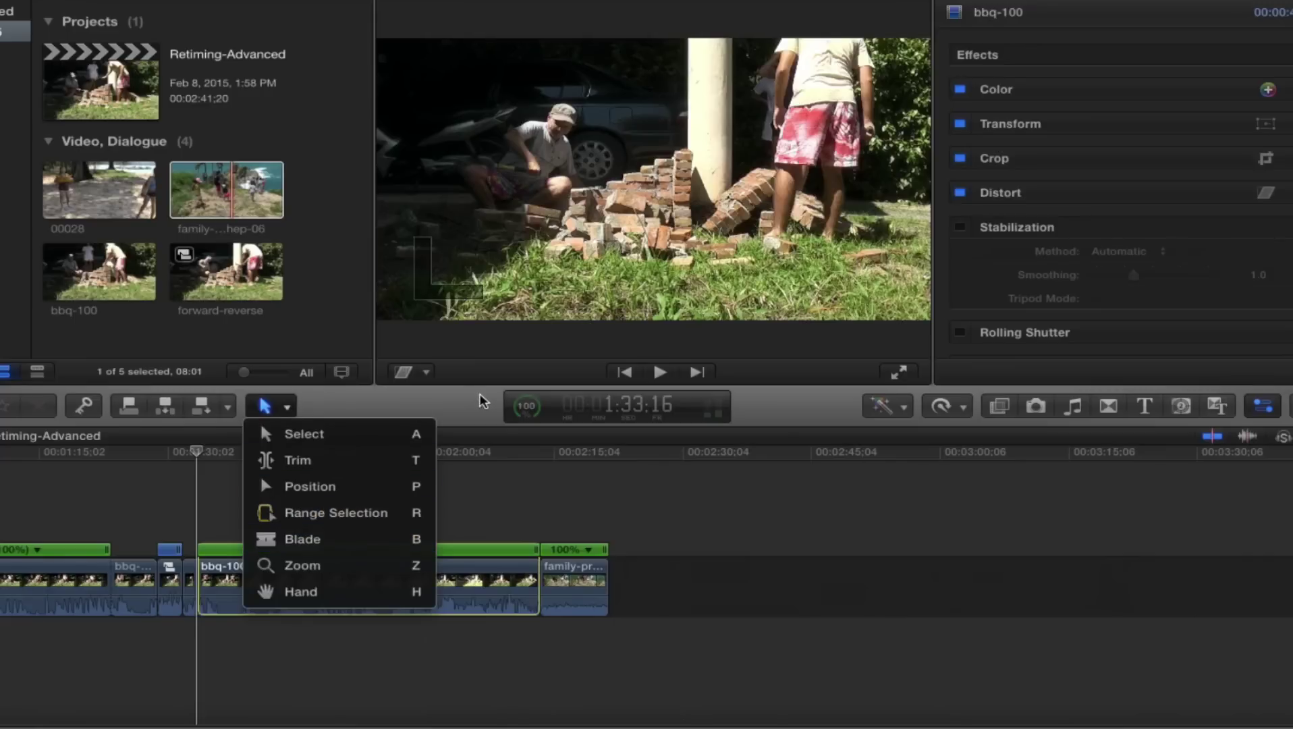
click(442, 493)
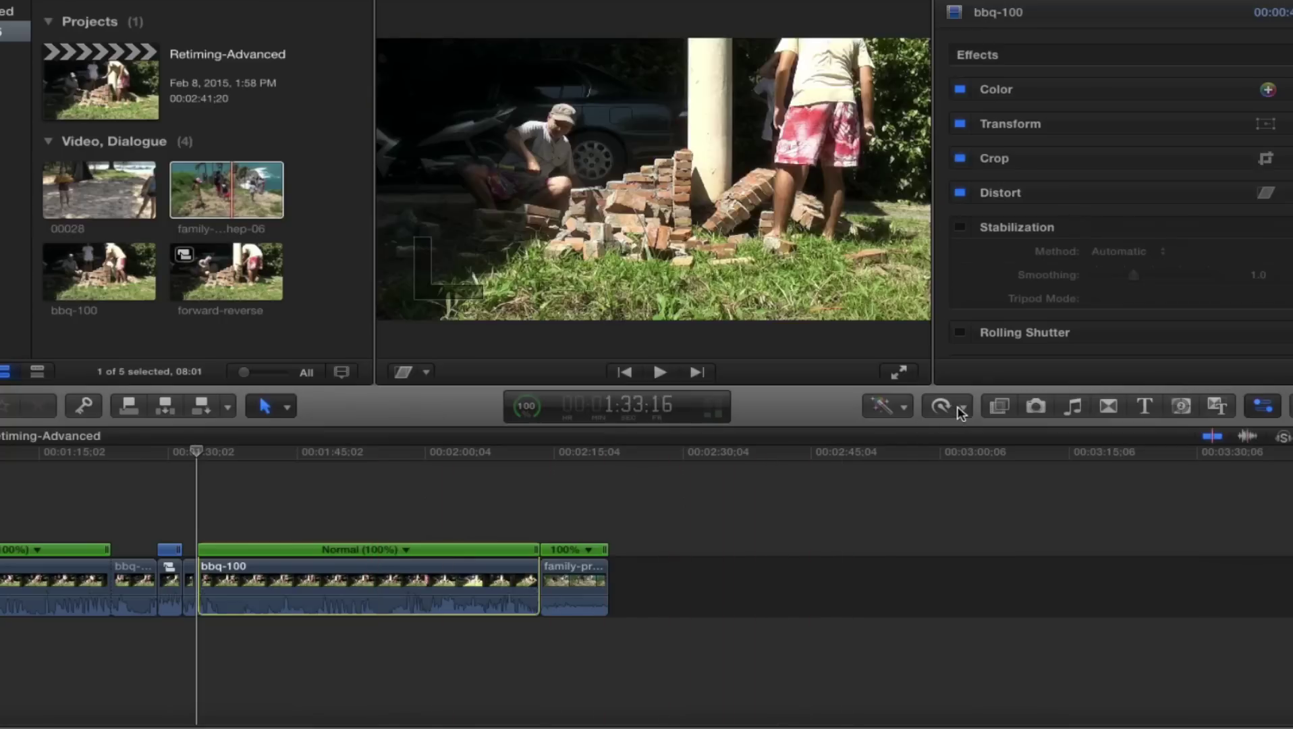
click(961, 409)
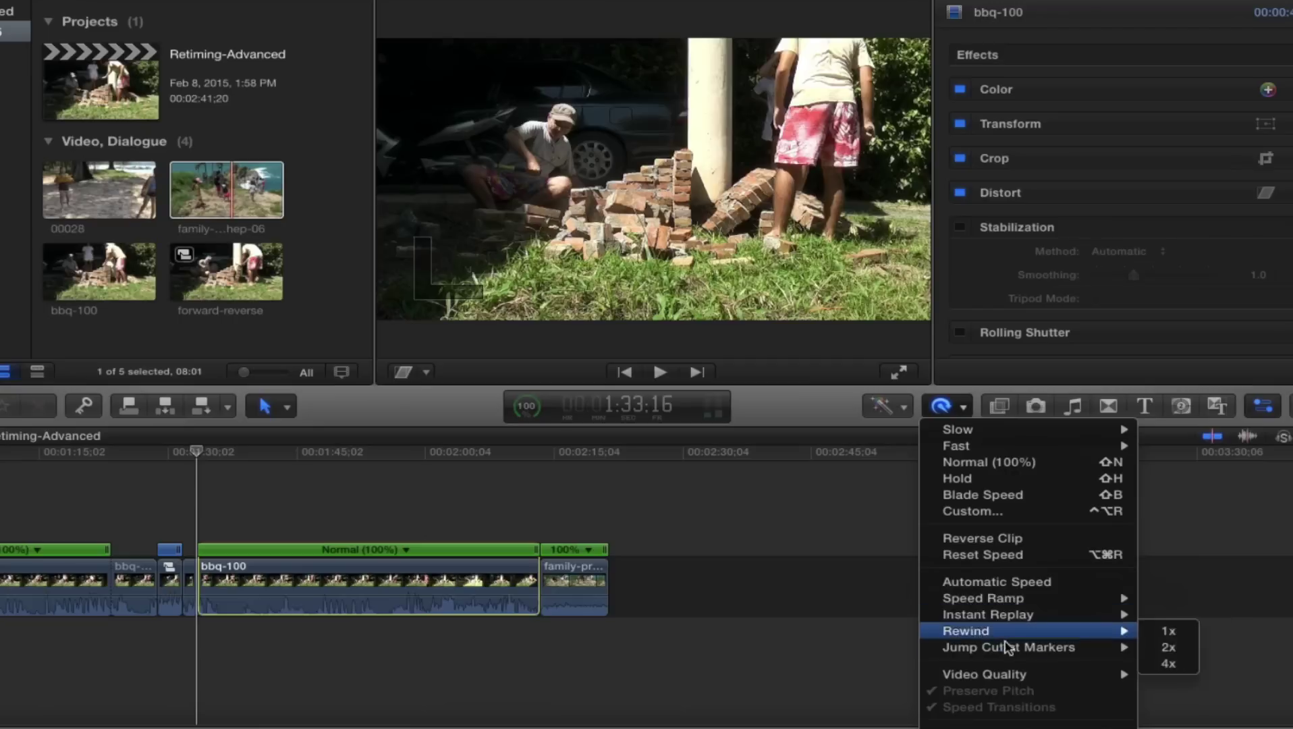
mouse_move(1068, 649)
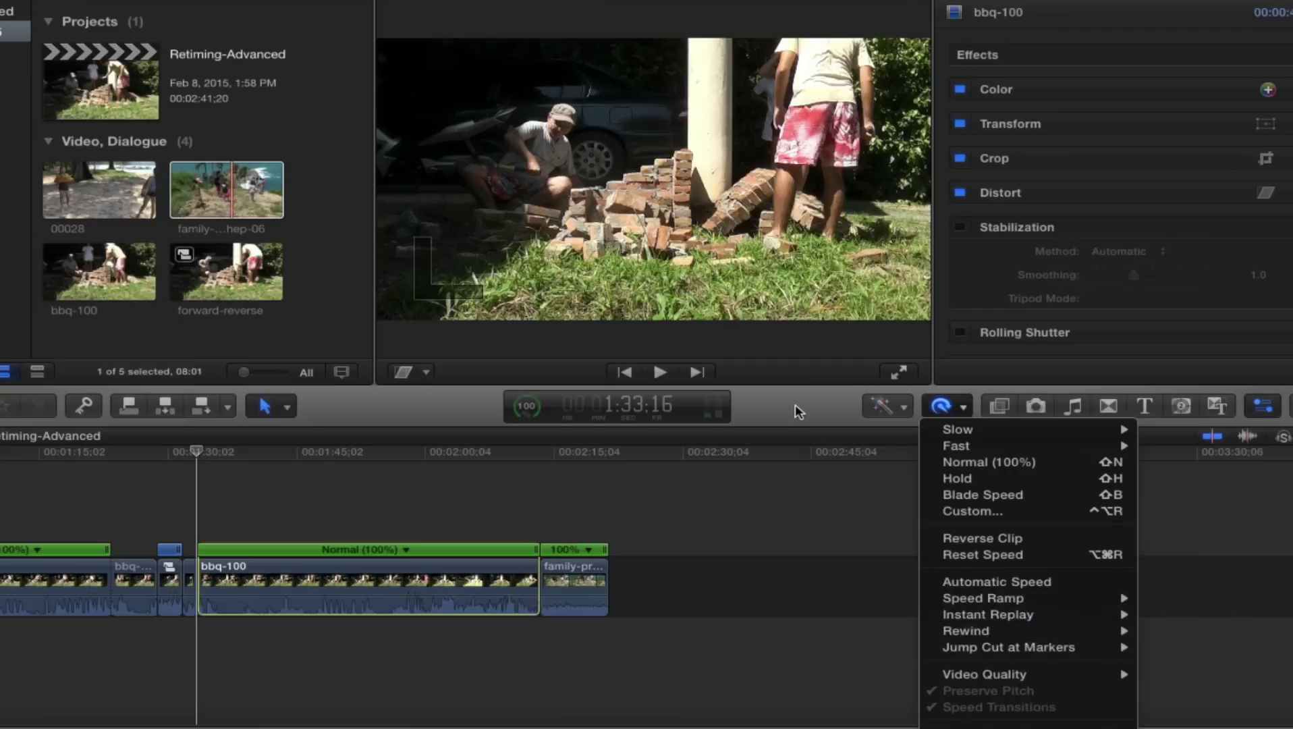
click(800, 411)
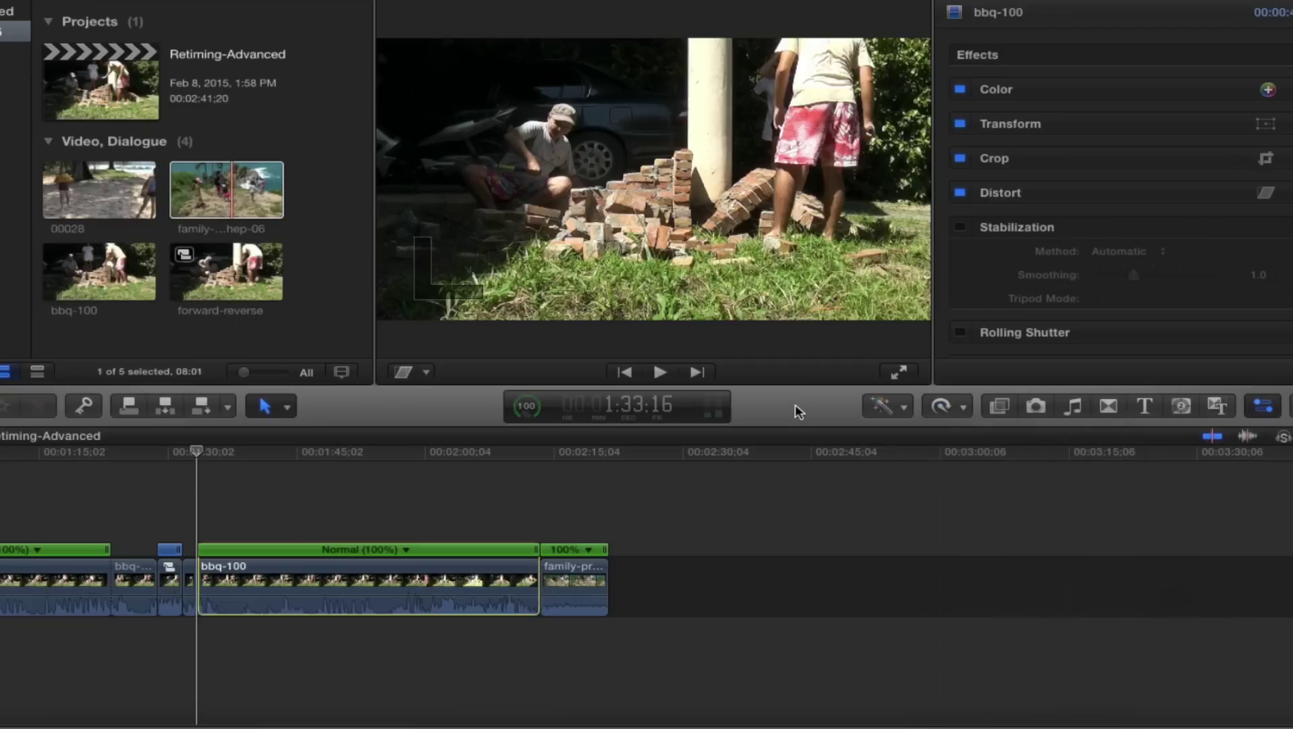
Add three spaced markers to the last bbq-100 clip, the first at 1:38:12 and the last at 1:58:28.
drag(205, 450, 239, 450)
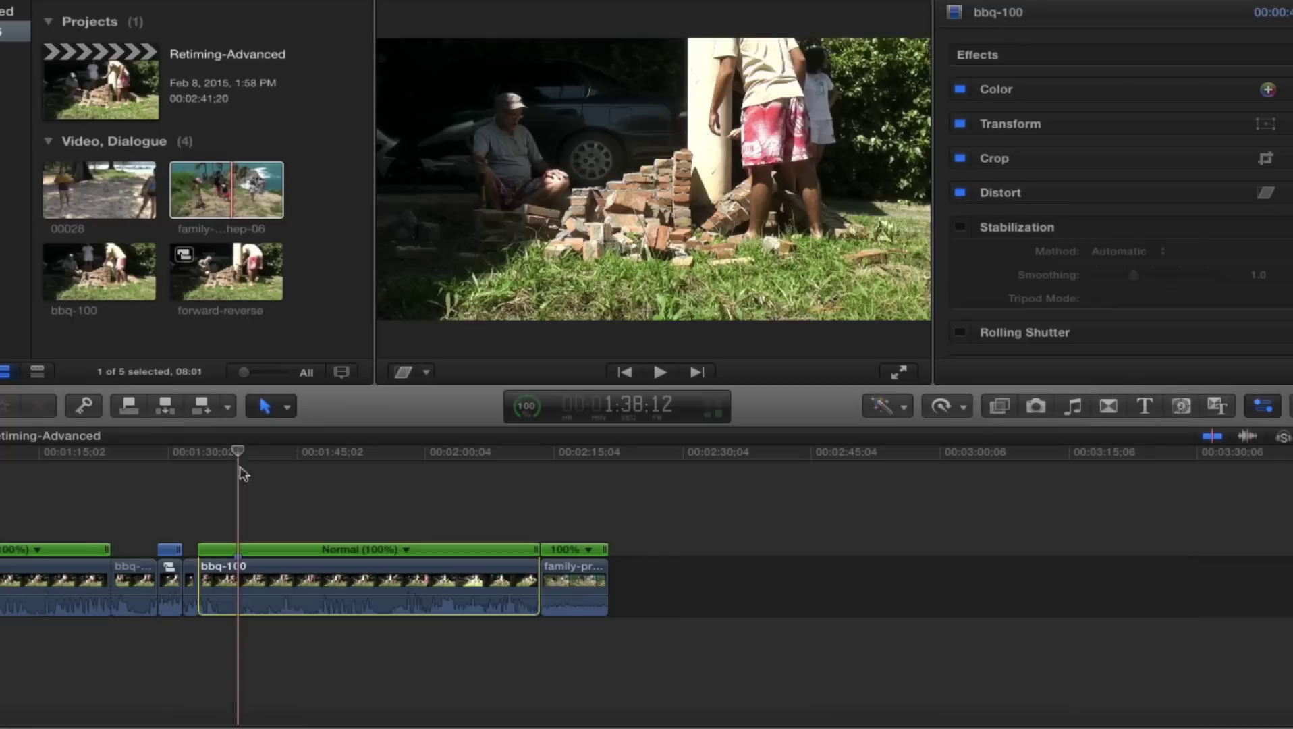
click(321, 492)
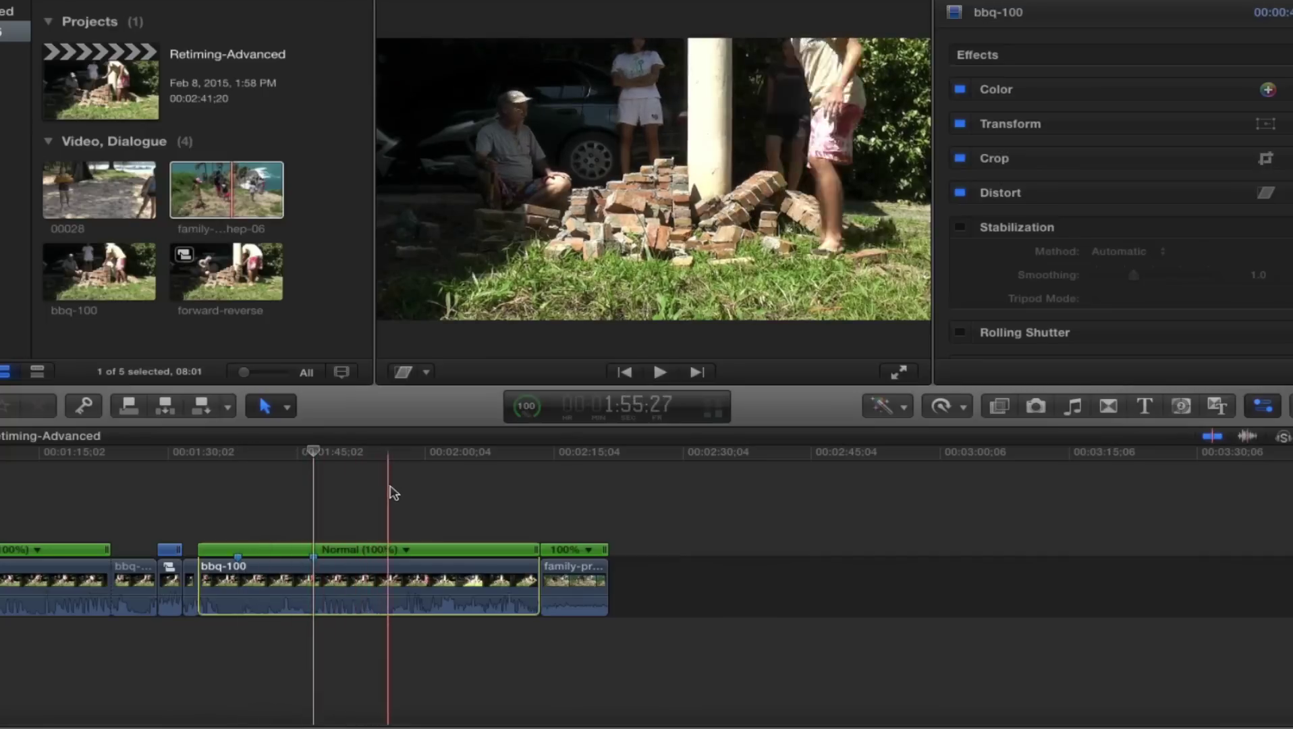
click(417, 494)
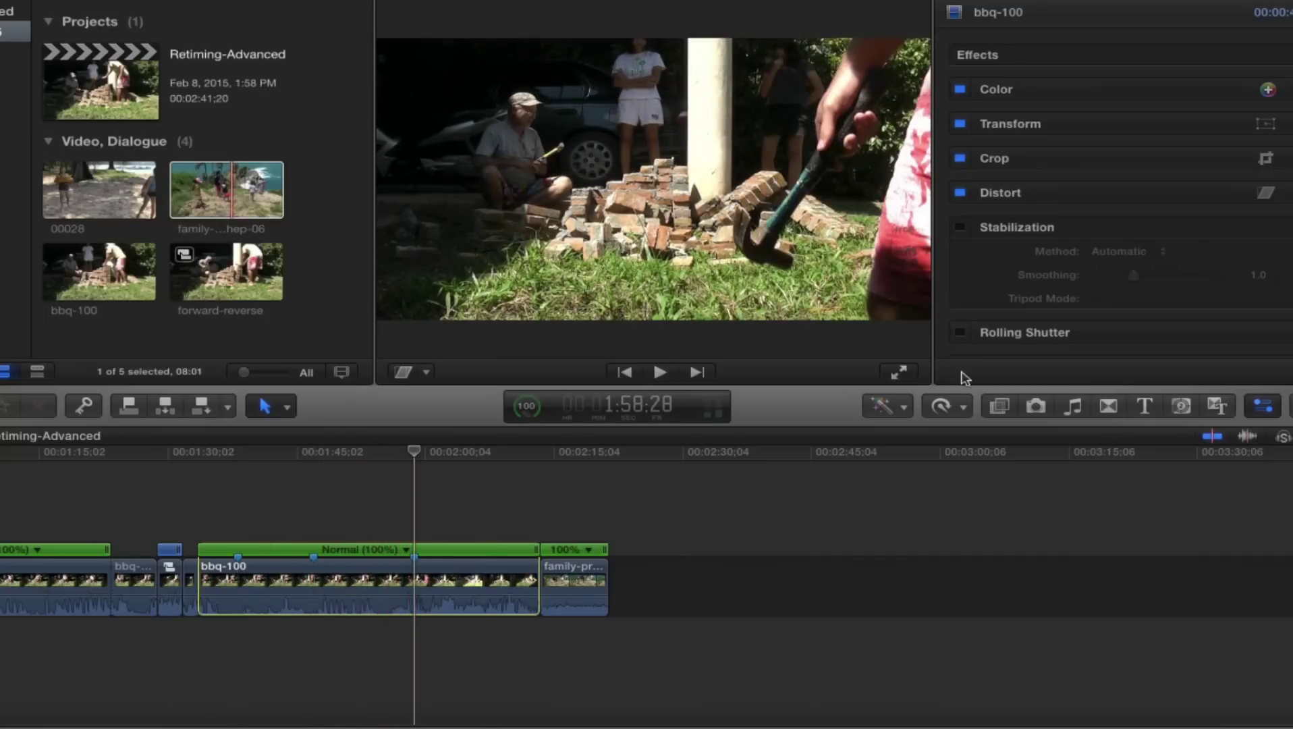
Apply a 30-frame Jump Cut at Markers to the last bbq-100 clip.
click(964, 406)
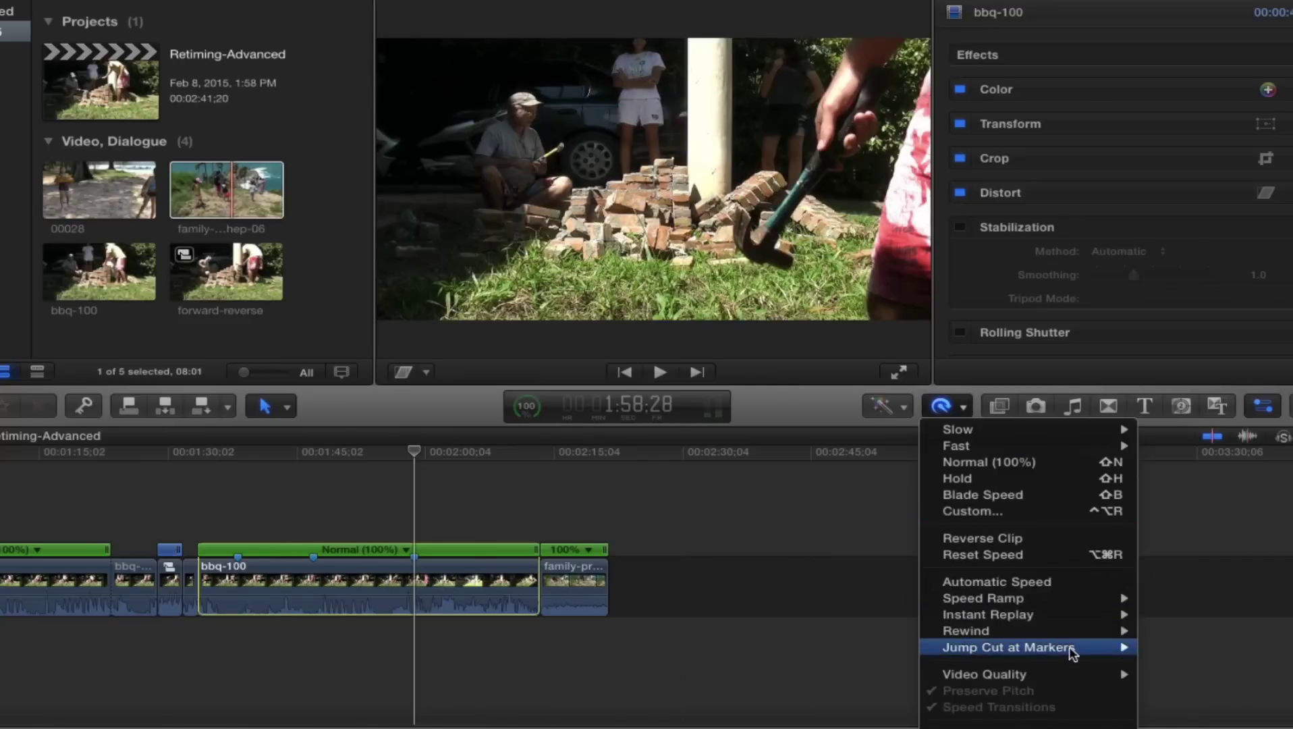
mouse_move(1075, 653)
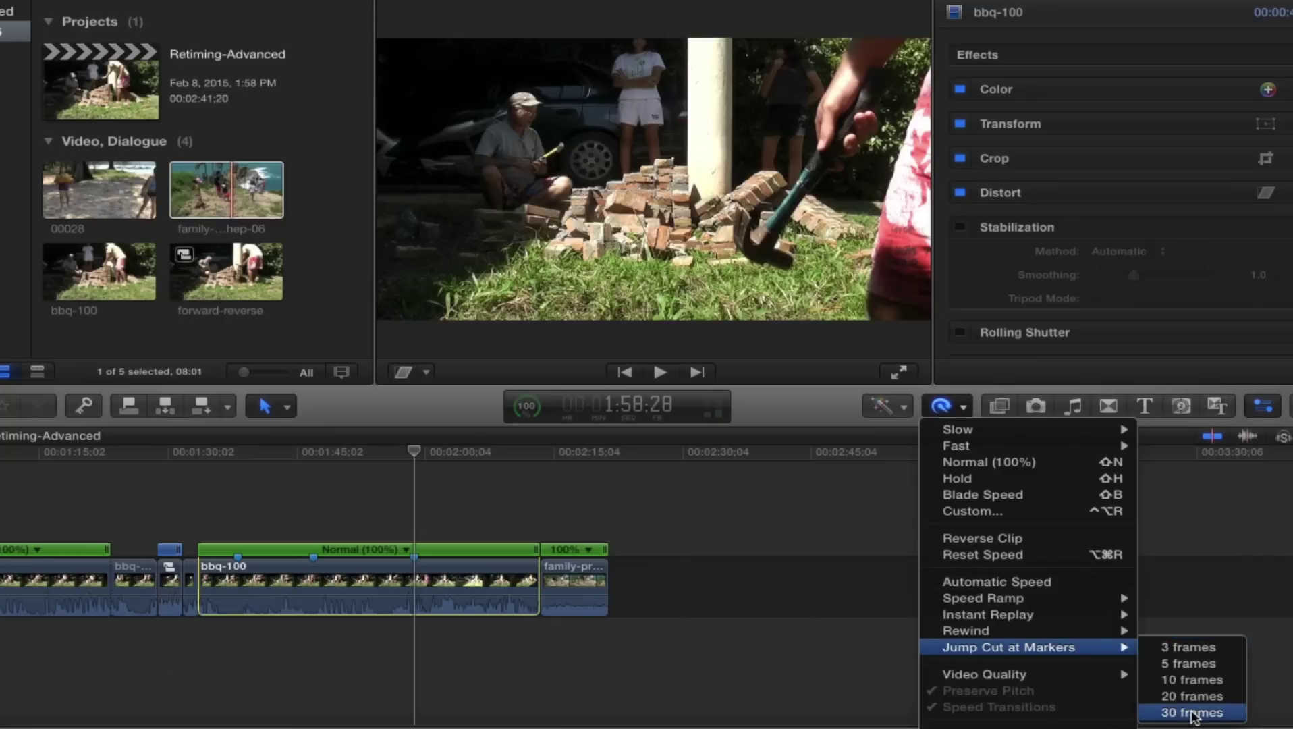
click(1192, 714)
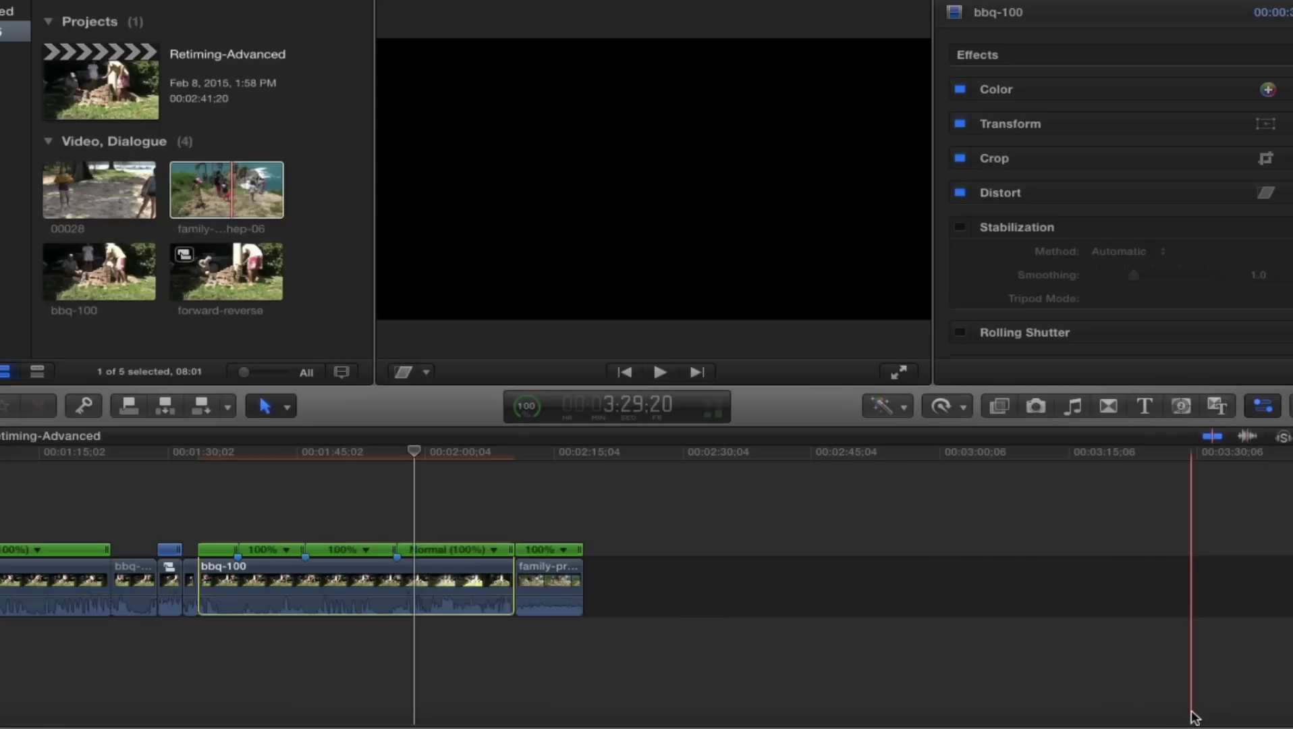
Play the last bbq-100 clip from before its first marker to review the jump cuts.
click(223, 513)
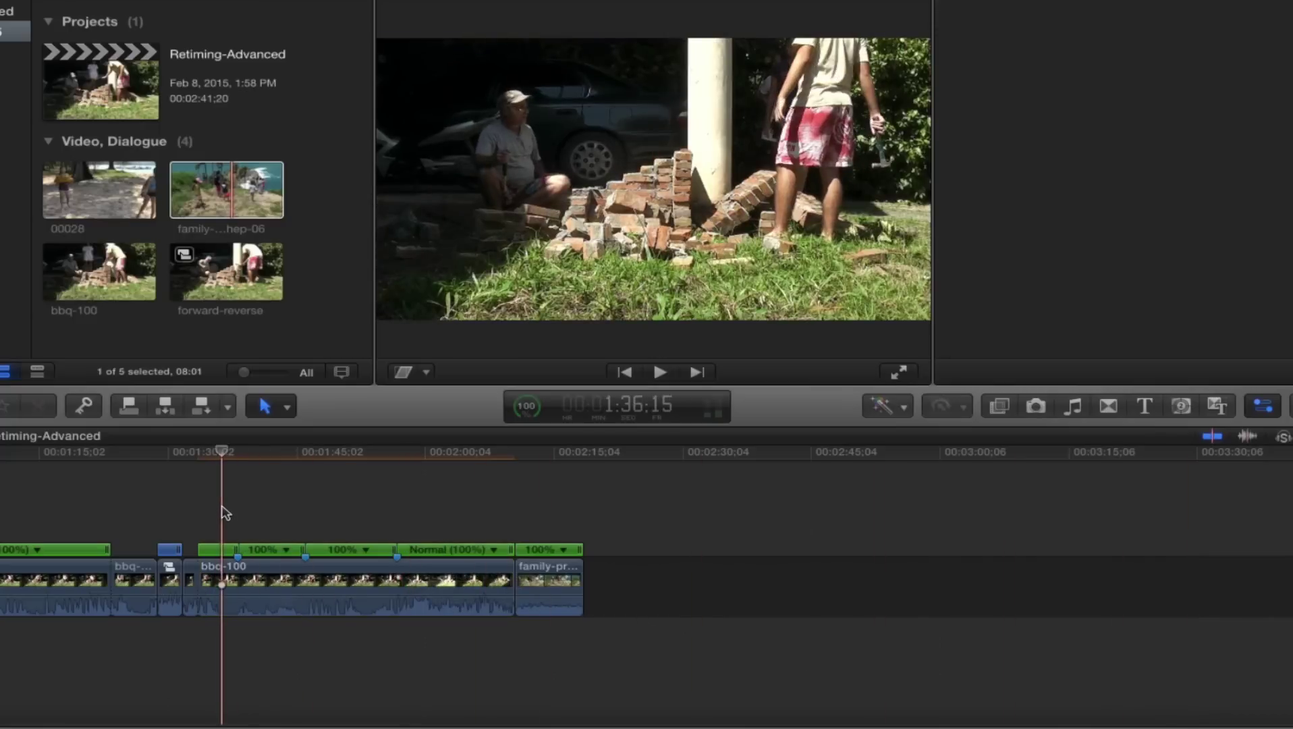
key(space)
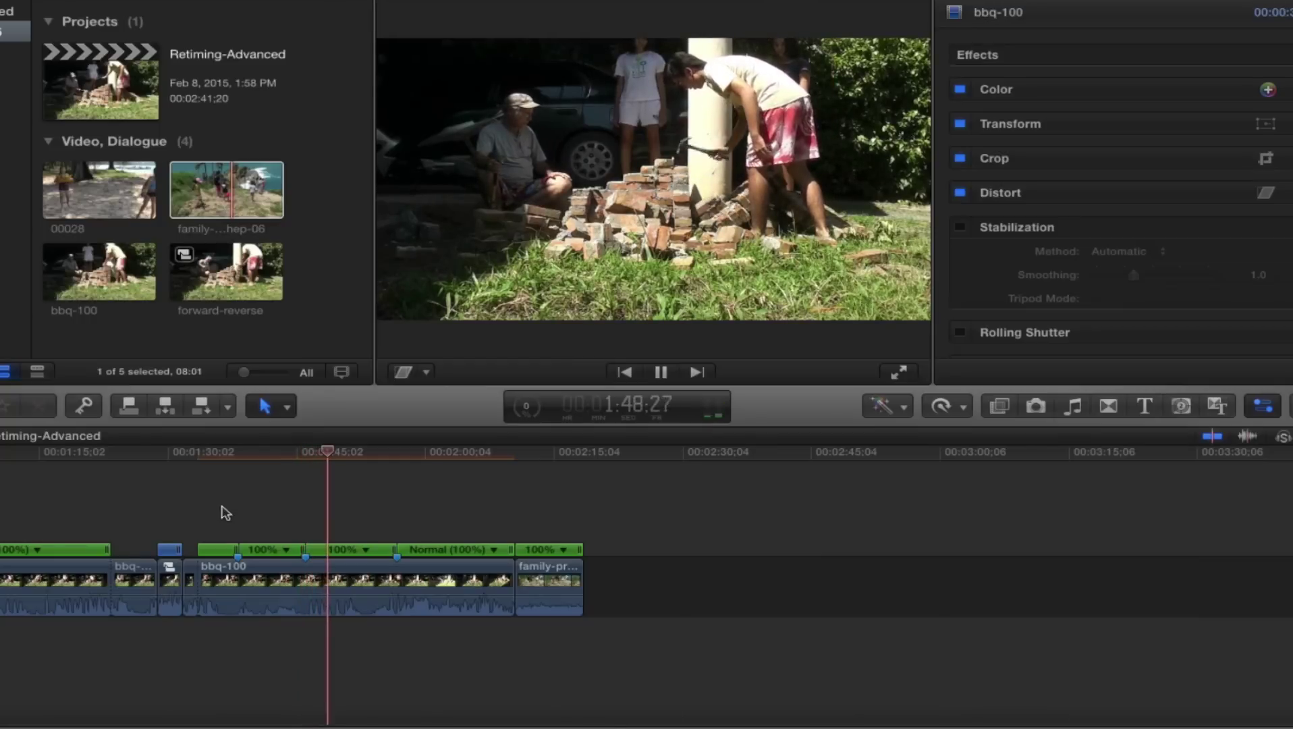
key(space)
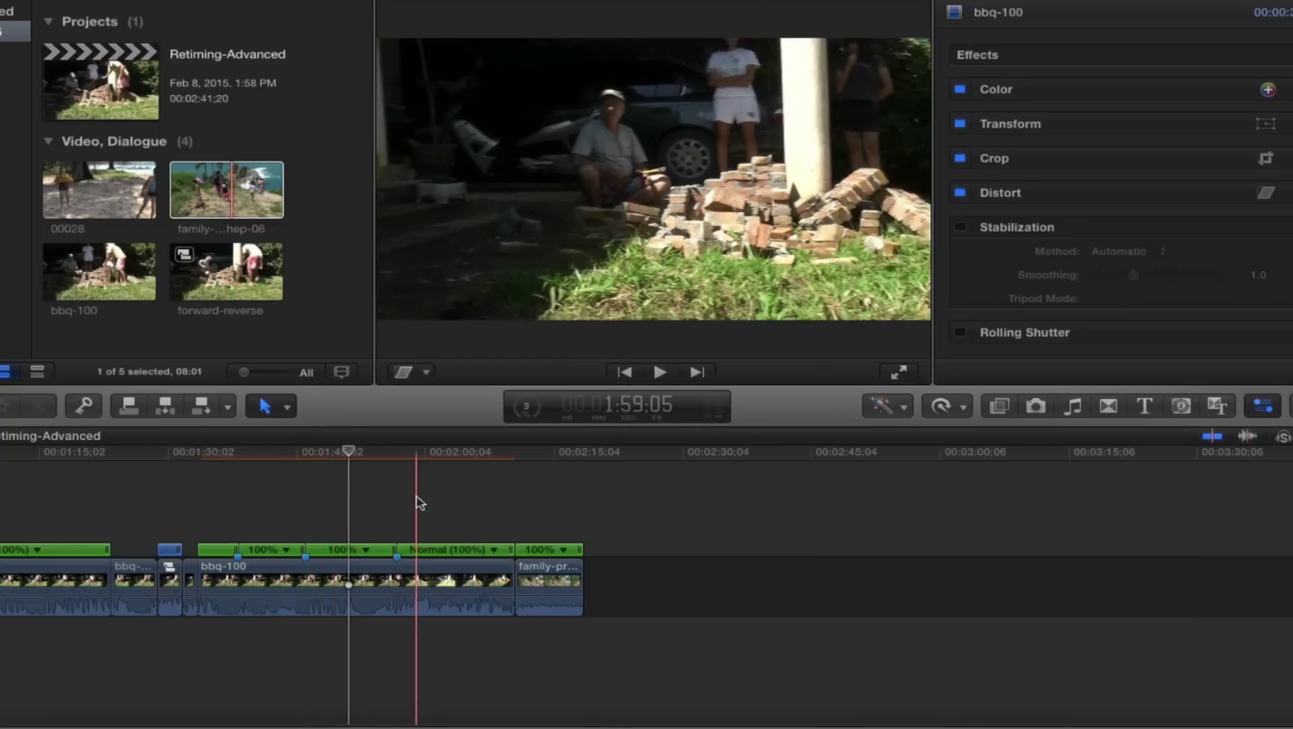
Remove the three markers from the last bbq-100 clip and return the whole clip to Normal (100%) speed.
mouse_move(400, 564)
mouse_down()
mouse_move(415, 564)
mouse_move(400, 563)
mouse_up()
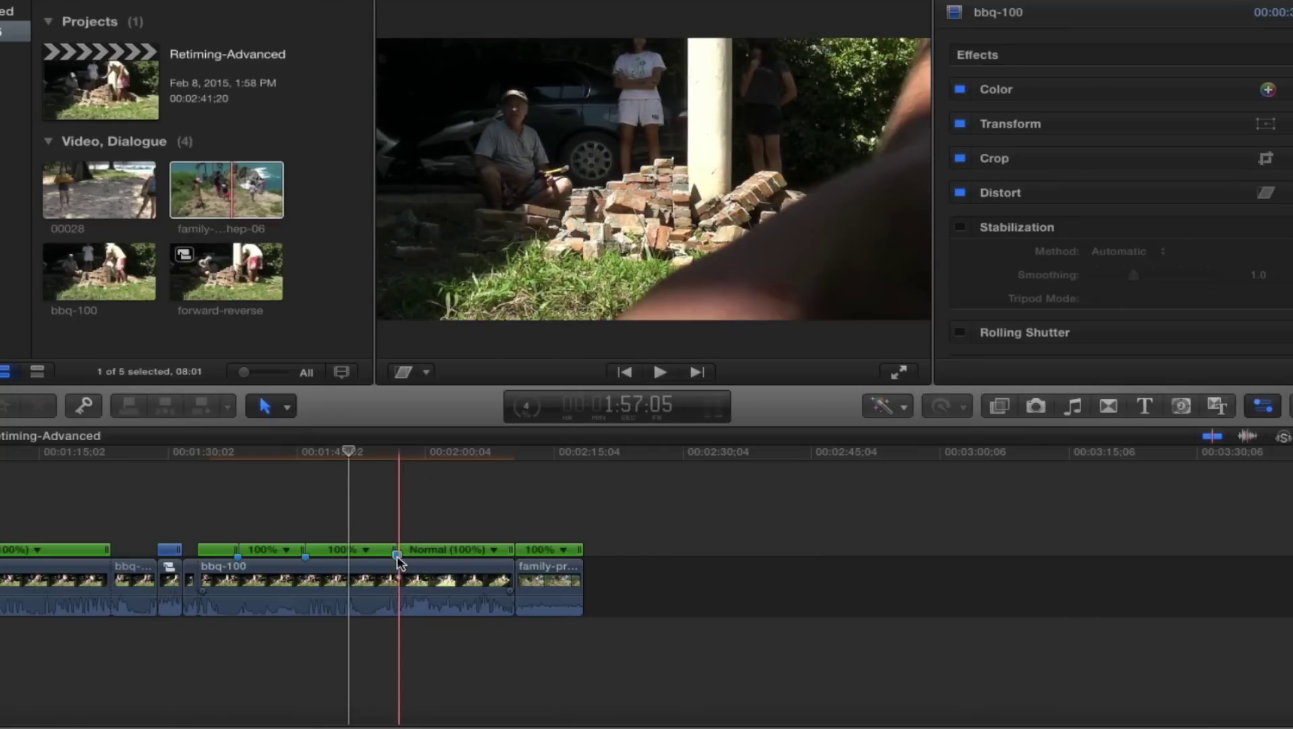
right_click(399, 561)
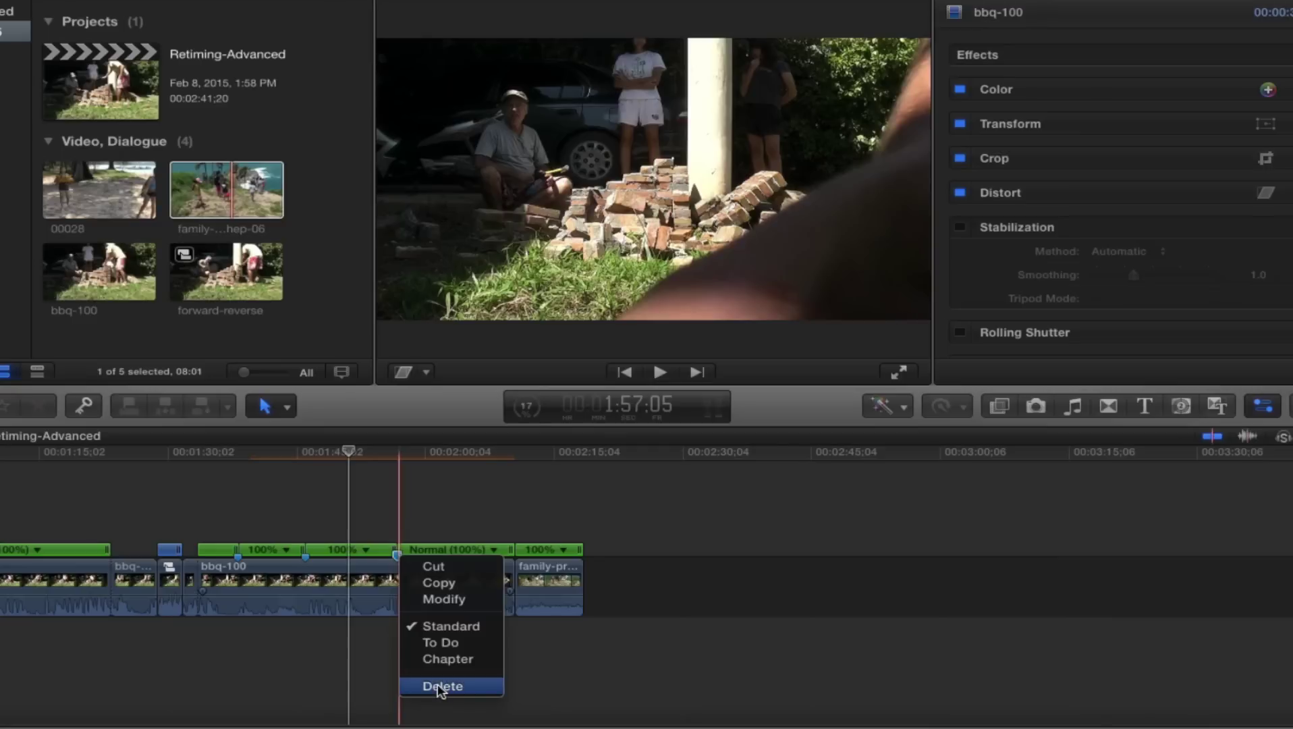
click(386, 496)
key(space)
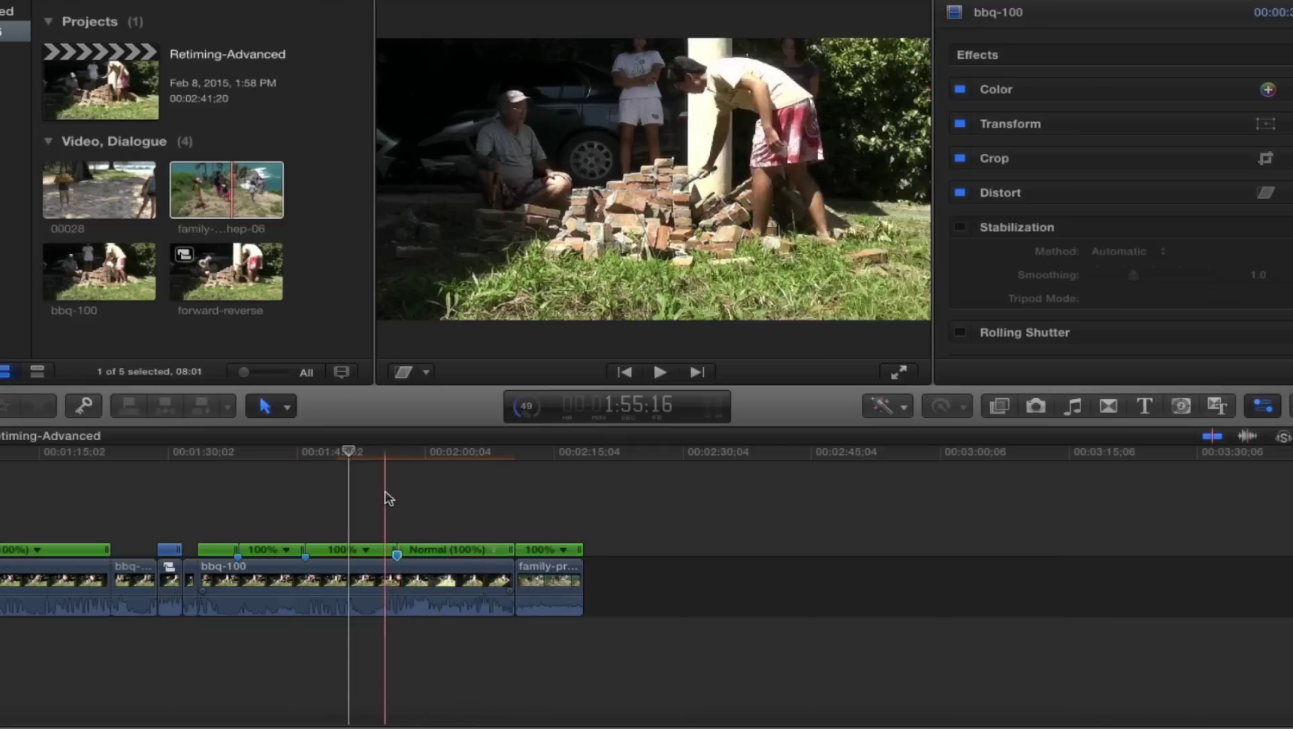
click(384, 528)
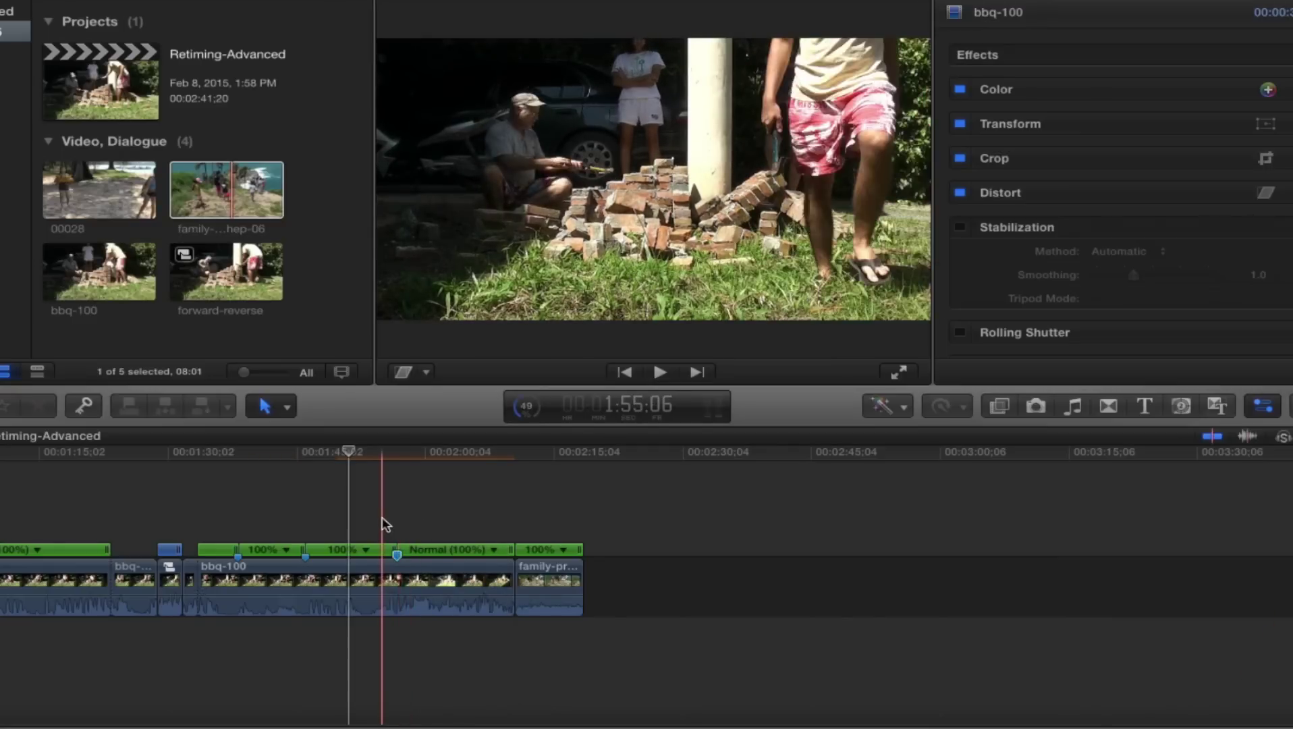
key(ctrl+m)
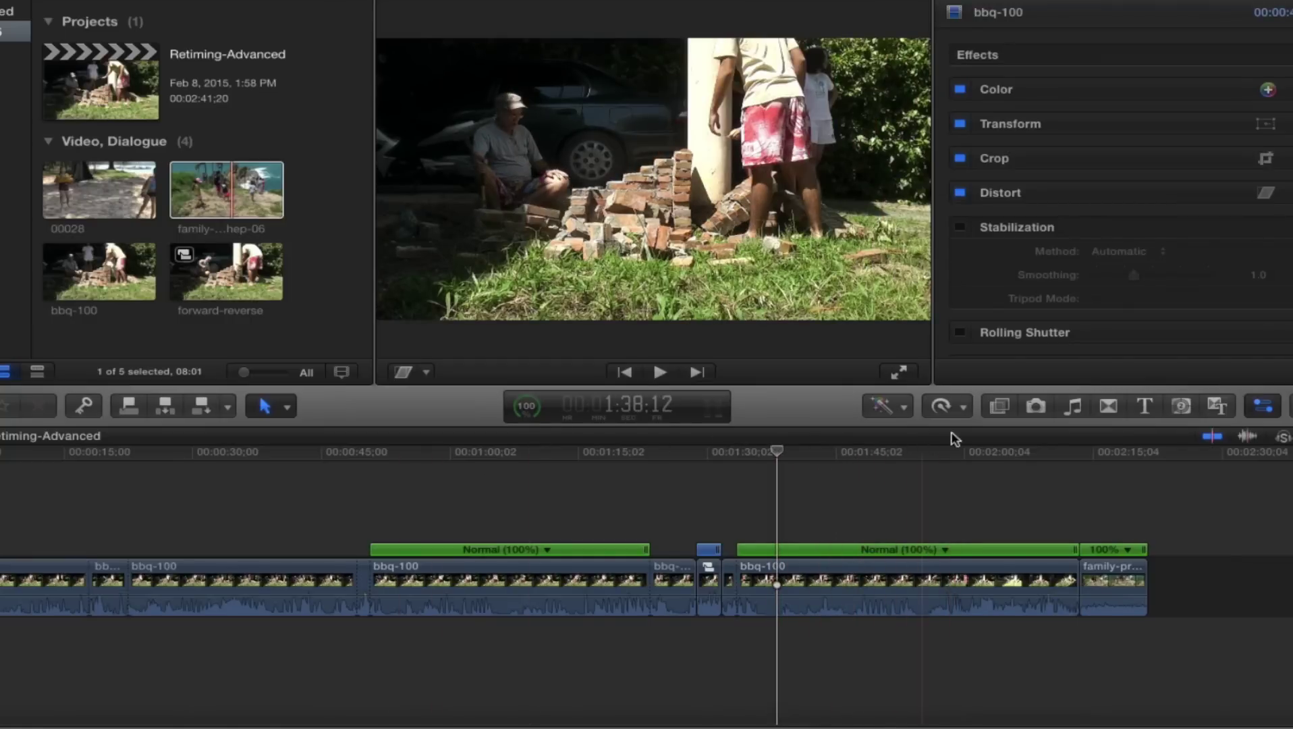
View the Video Quality options available for retimed clips.
click(965, 408)
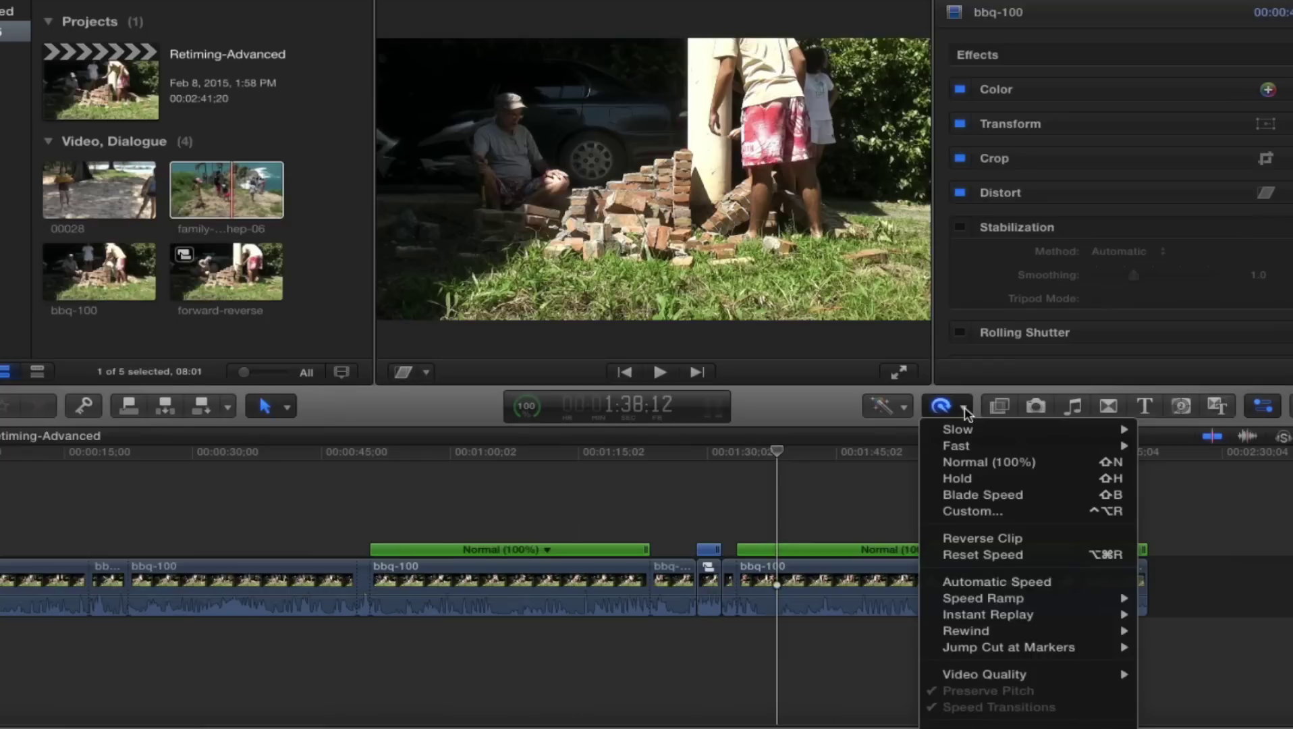
mouse_move(1046, 677)
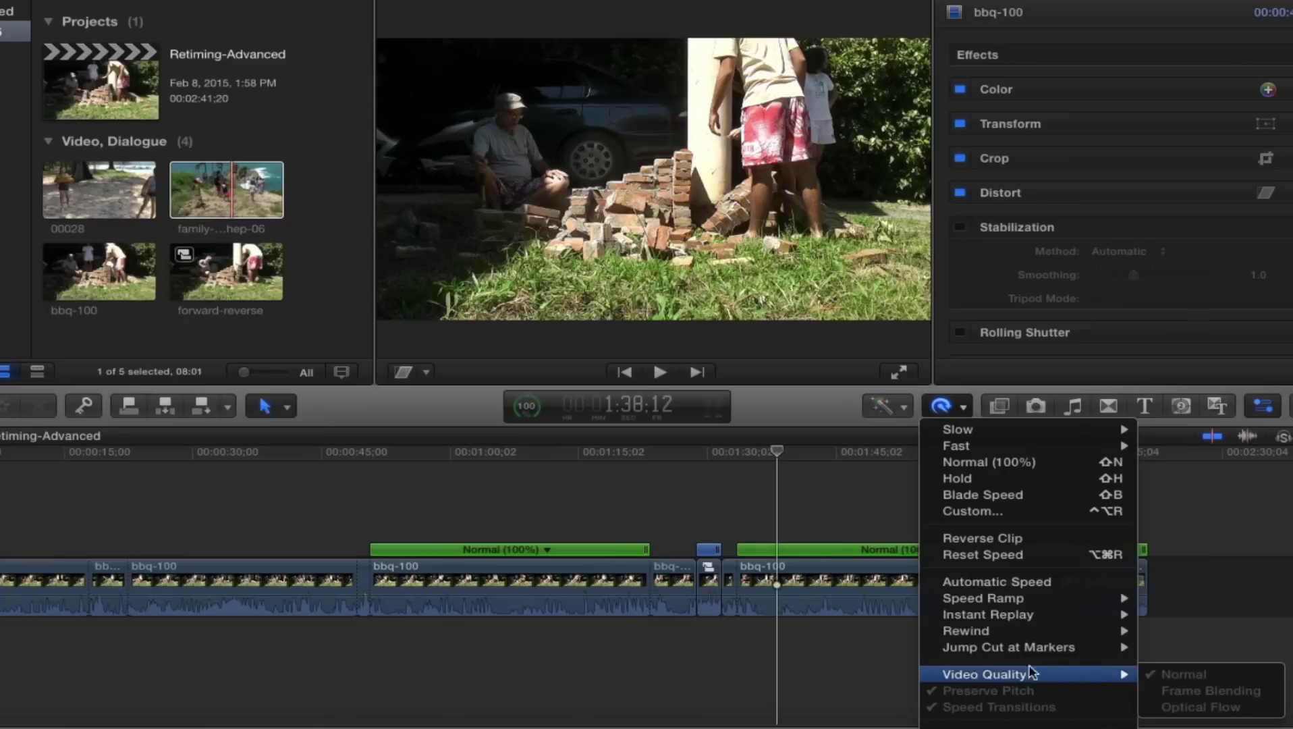
click(816, 488)
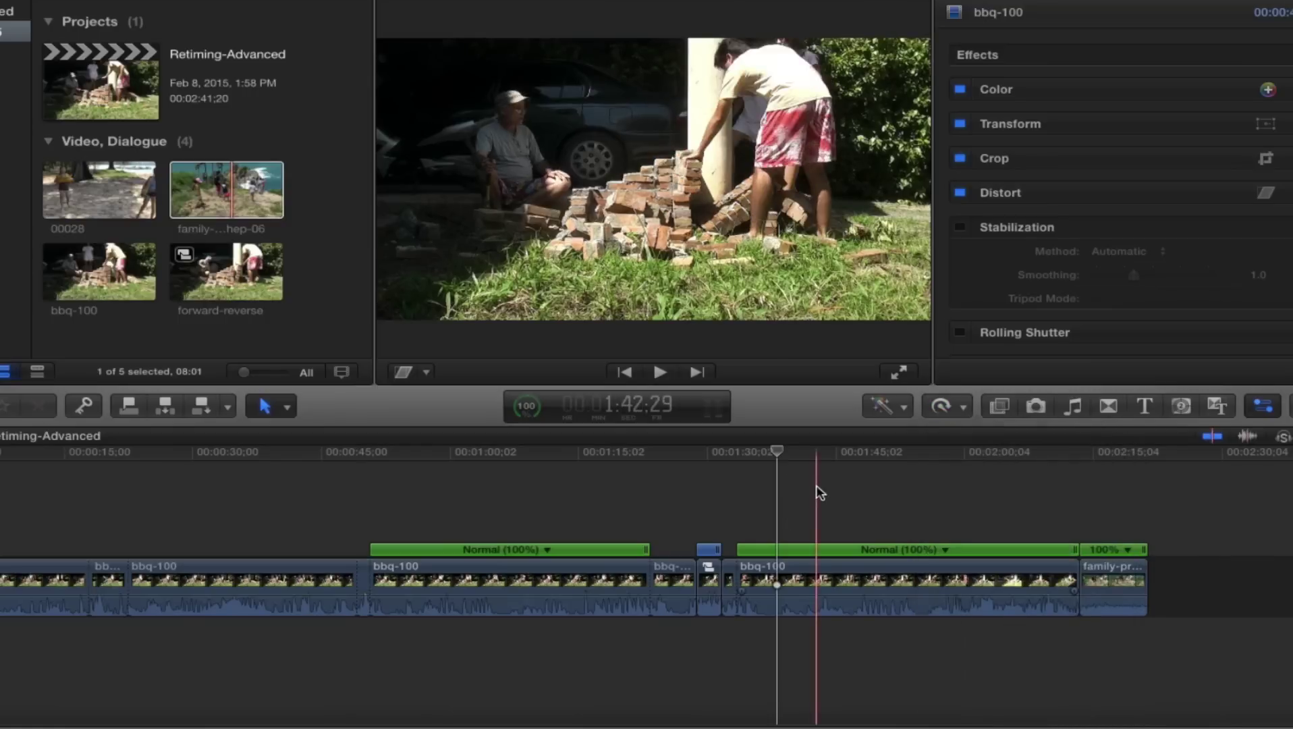